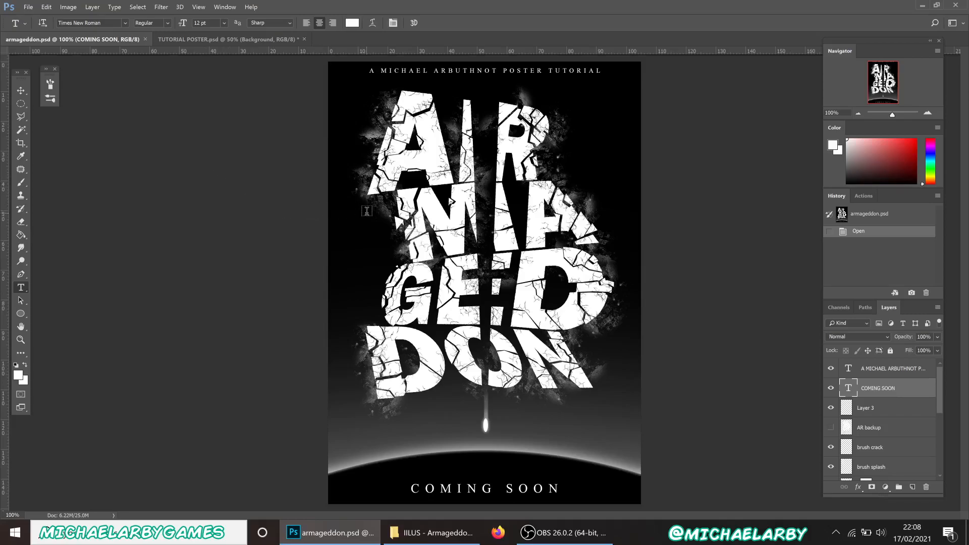
Switch to the TUTORIAL POSTER.psd document showing the cloud and crack brush credits
{"action": "left_click", "coordinate": [242, 41]}
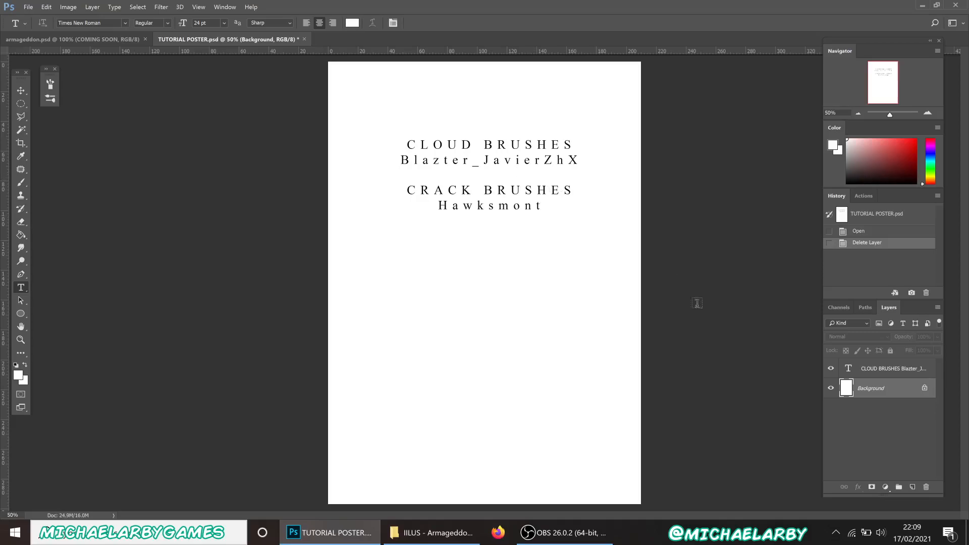
{"action": "left_click", "coordinate": [130, 39]}
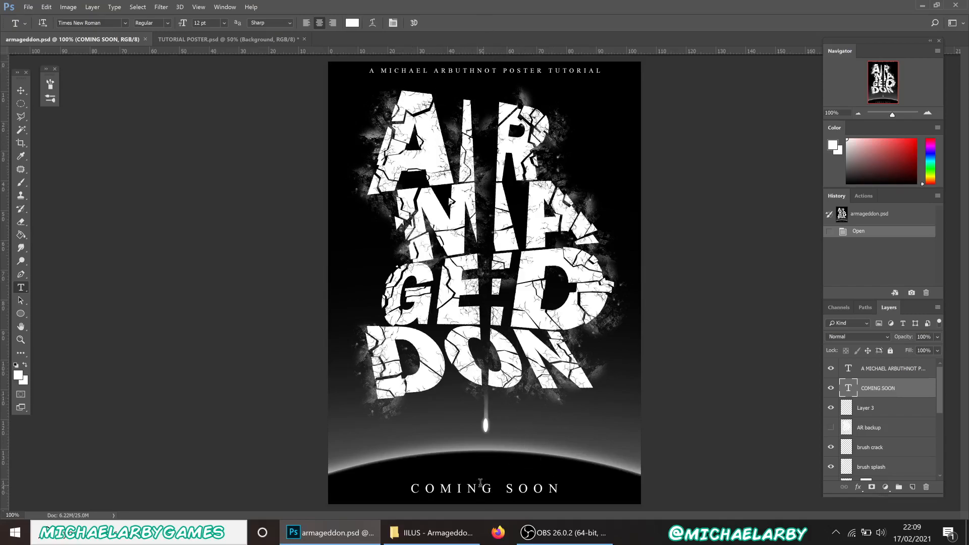
{"action": "left_click", "coordinate": [232, 41]}
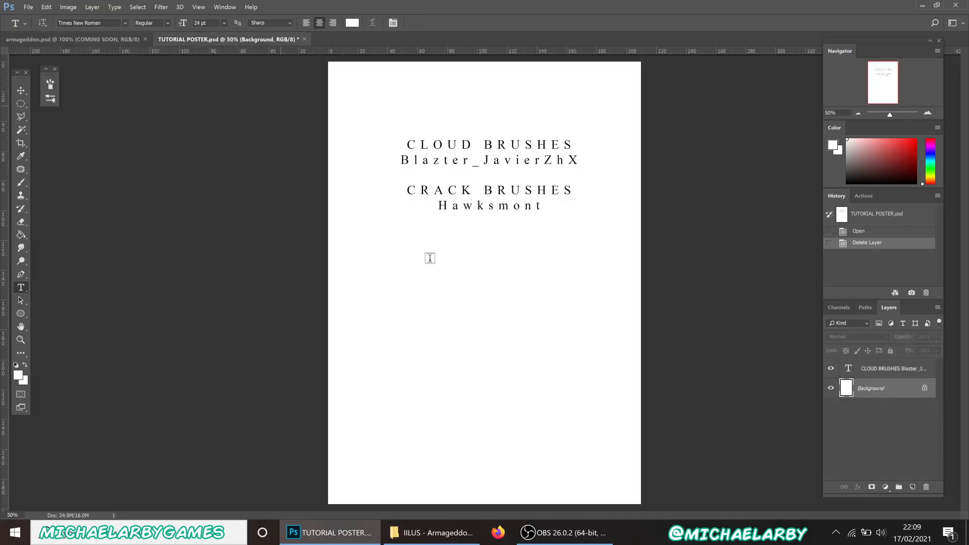
Hide the brush credits layer and fill the Background solid black with the Paint Bucket
{"action": "left_click", "coordinate": [831, 369]}
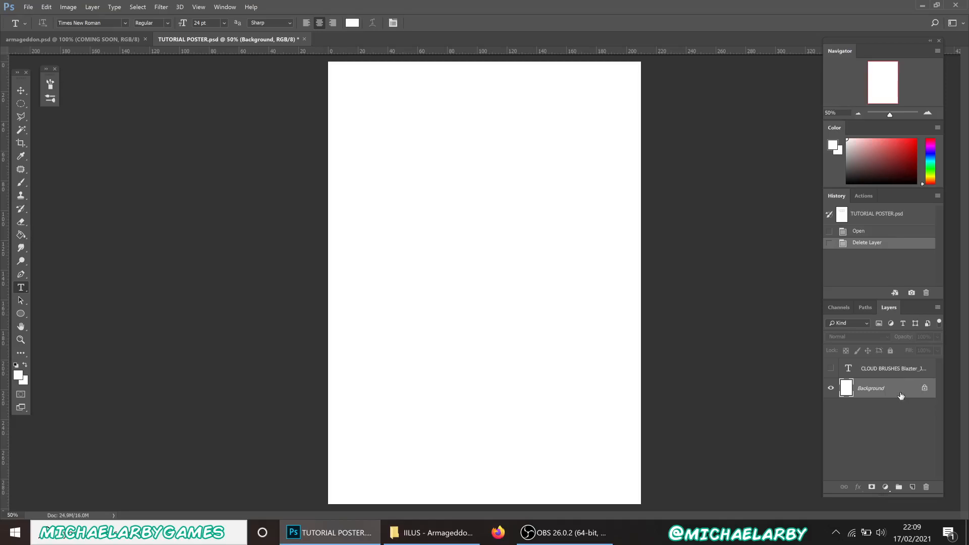
{"action": "key", "text": "d"}
{"action": "left_click", "coordinate": [18, 234]}
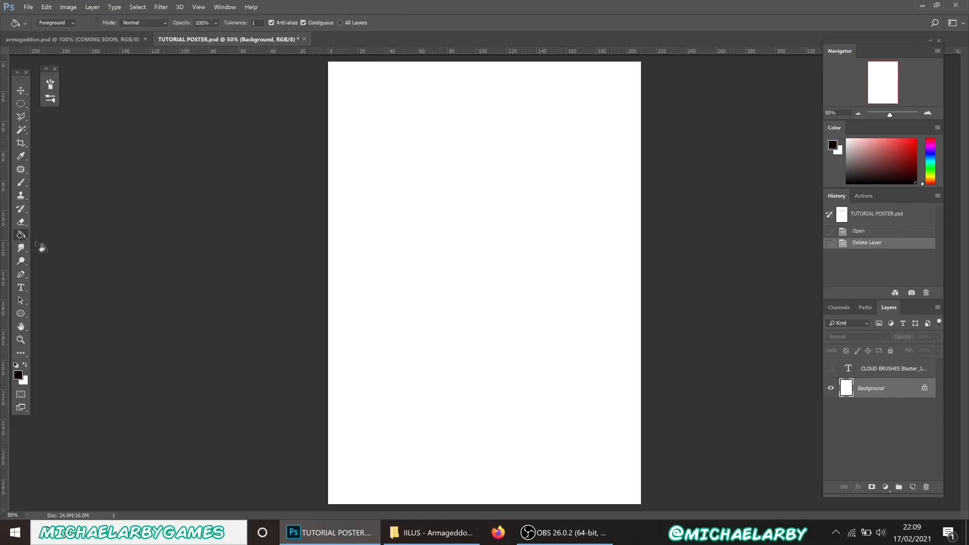
{"action": "left_click", "coordinate": [361, 278]}
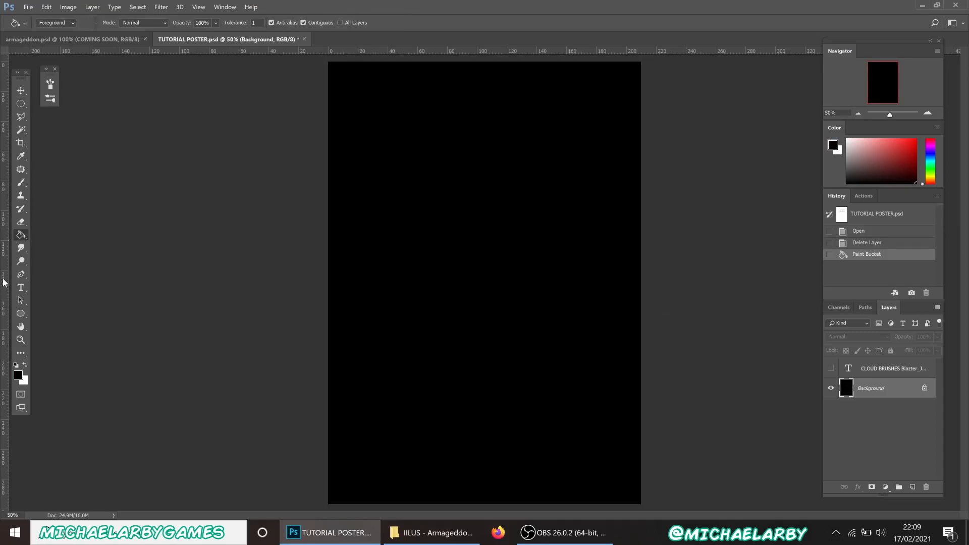
With the Type tool active, set the text colour to white (ffffff)
{"action": "left_click", "coordinate": [20, 289]}
{"action": "left_click", "coordinate": [352, 23]}
{"action": "left_click_drag", "start_coordinate": [383, 166], "coordinate": [340, 128]}
{"action": "left_click", "coordinate": [586, 138]}
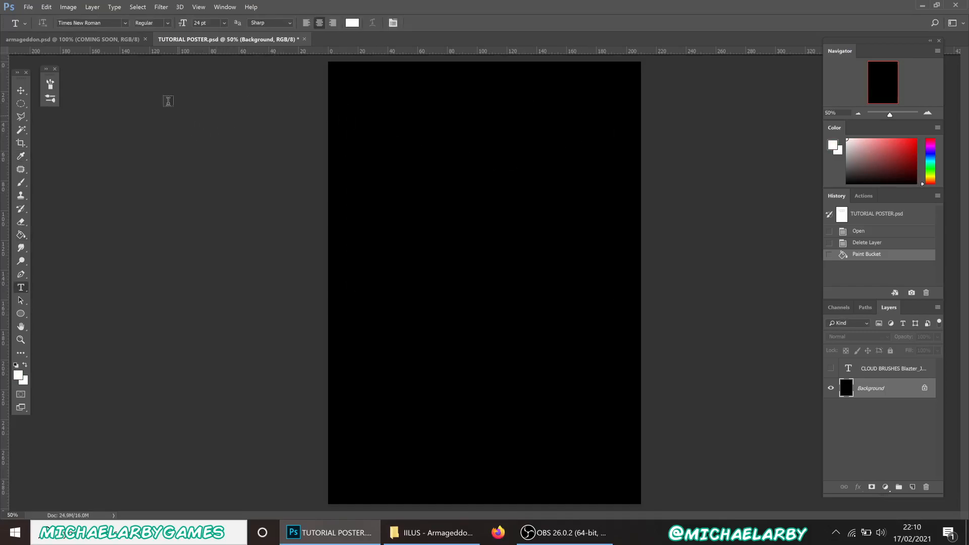
Choose Franklin Gothic Heavy and type 'A R' in a text box near the poster top
{"action": "left_click", "coordinate": [124, 26]}
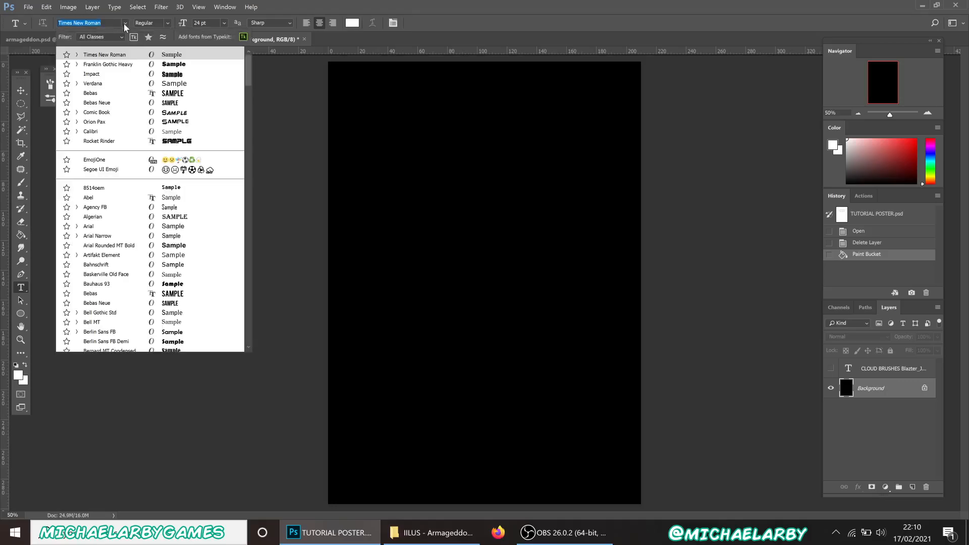
{"action": "left_click", "coordinate": [124, 66]}
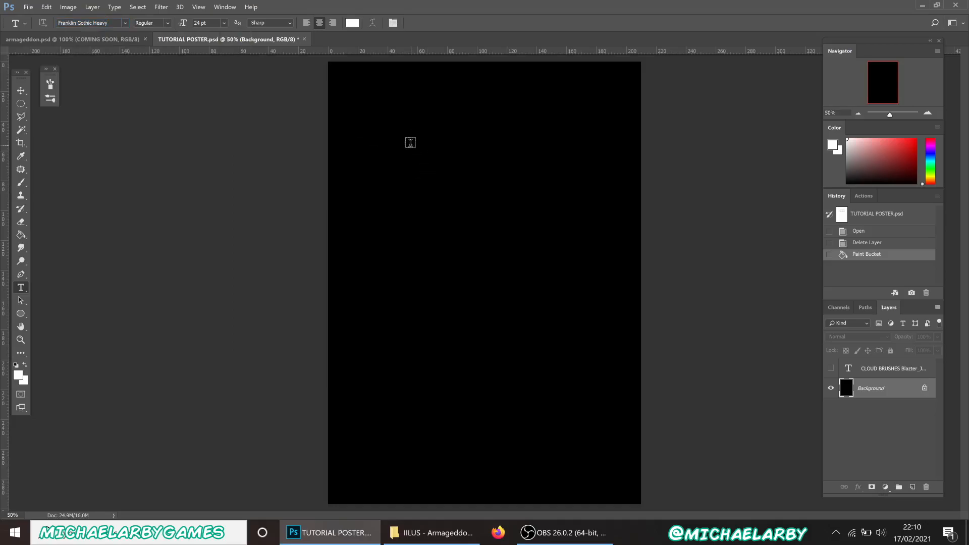
{"action": "left_click_drag", "start_coordinate": [387, 87], "coordinate": [585, 198]}
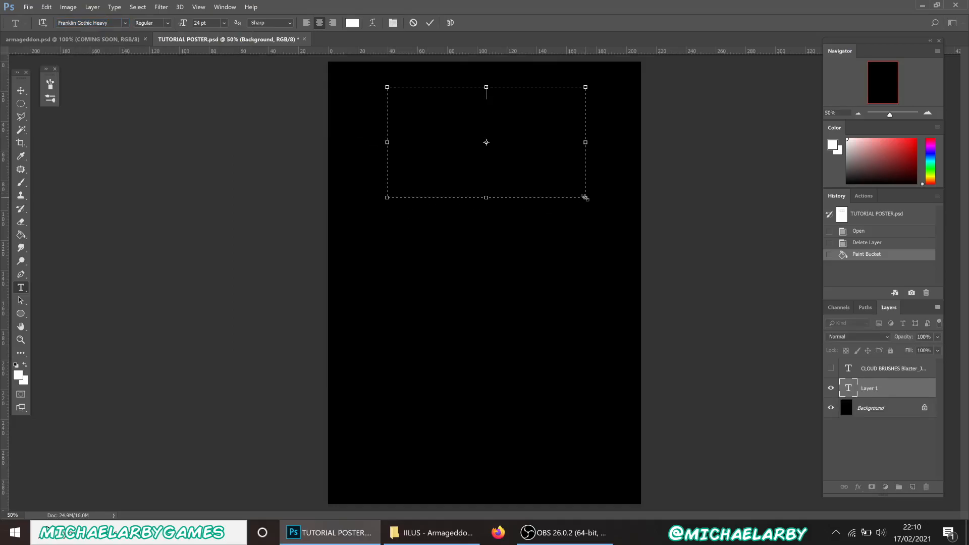
{"action": "type", "text": "A R"}
Select the A R text and set its size to 250 pt
{"action": "left_click_drag", "start_coordinate": [517, 96], "coordinate": [444, 85]}
{"action": "left_click", "coordinate": [493, 96]}
{"action": "left_click_drag", "start_coordinate": [506, 92], "coordinate": [313, 46]}
{"action": "left_click", "coordinate": [224, 23]}
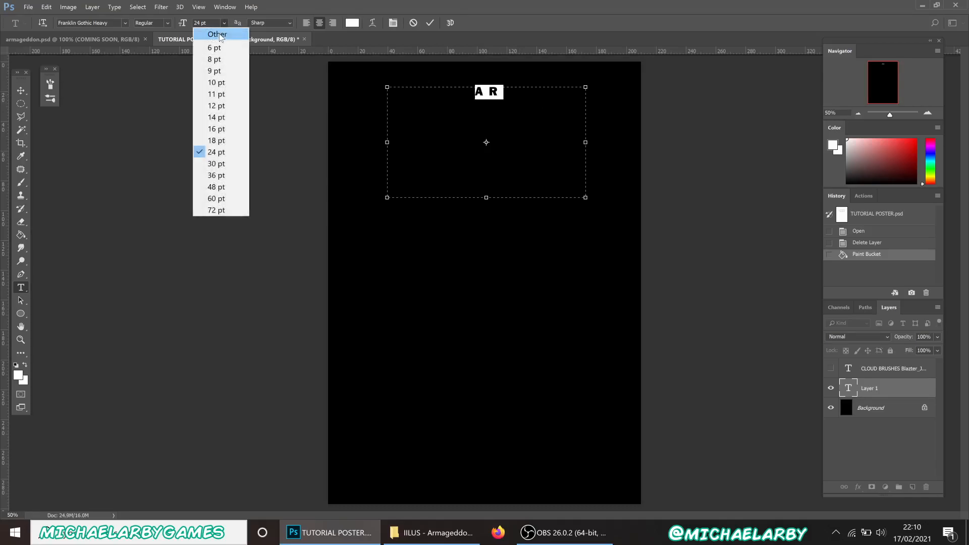
{"action": "left_click", "coordinate": [218, 35]}
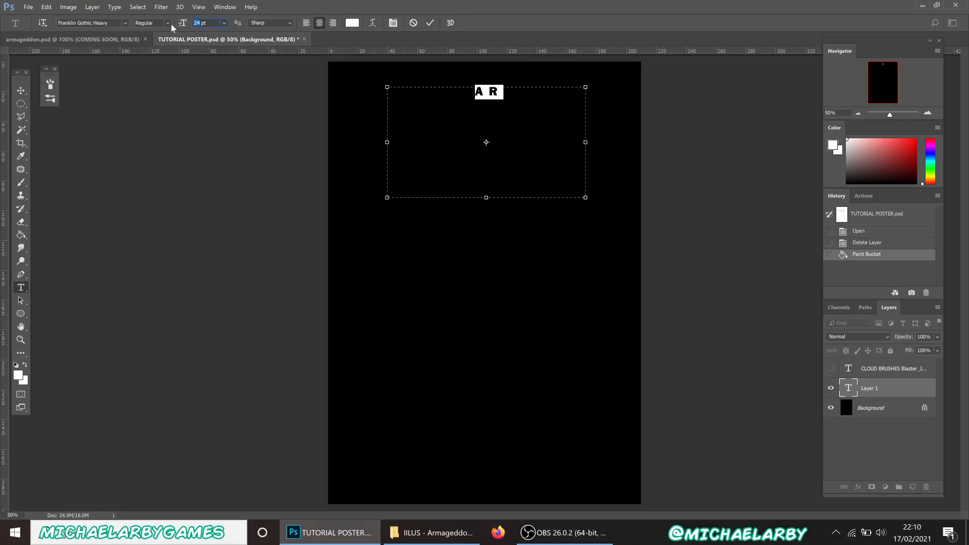
{"action": "type", "text": "250"}
{"action": "key", "text": "Return"}
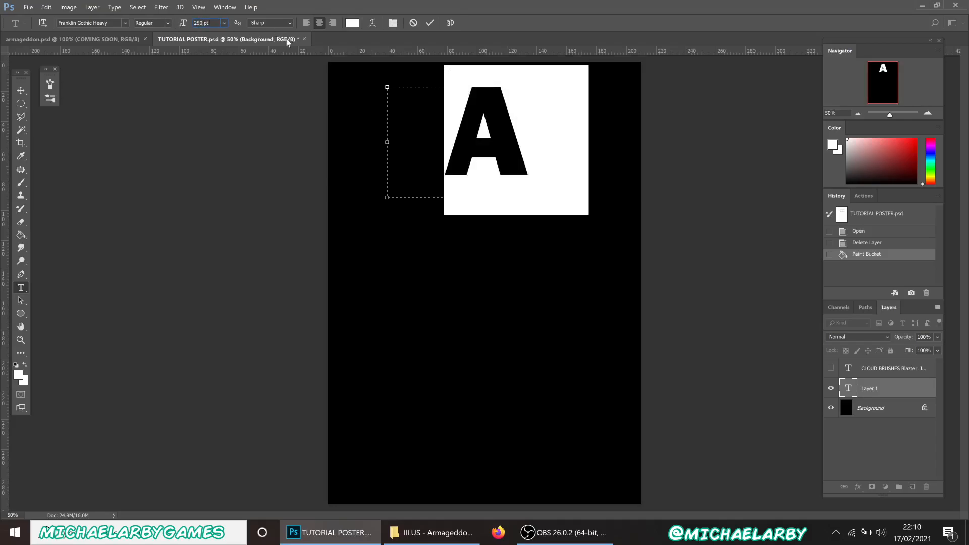
Widen the text box to fit both letters and commit the AR layer
{"action": "left_click_drag", "start_coordinate": [385, 199], "coordinate": [337, 199]}
{"action": "left_click", "coordinate": [558, 164]}
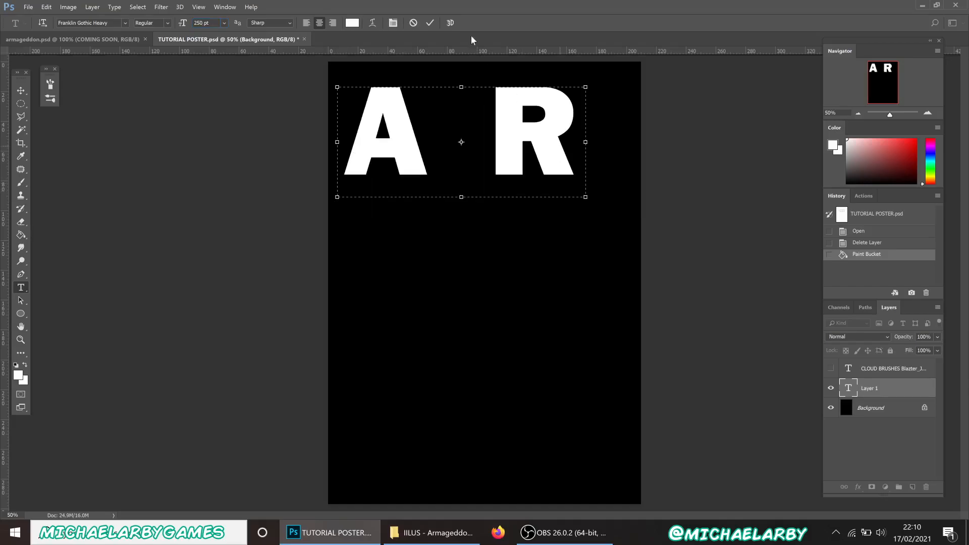
{"action": "left_click", "coordinate": [429, 23]}
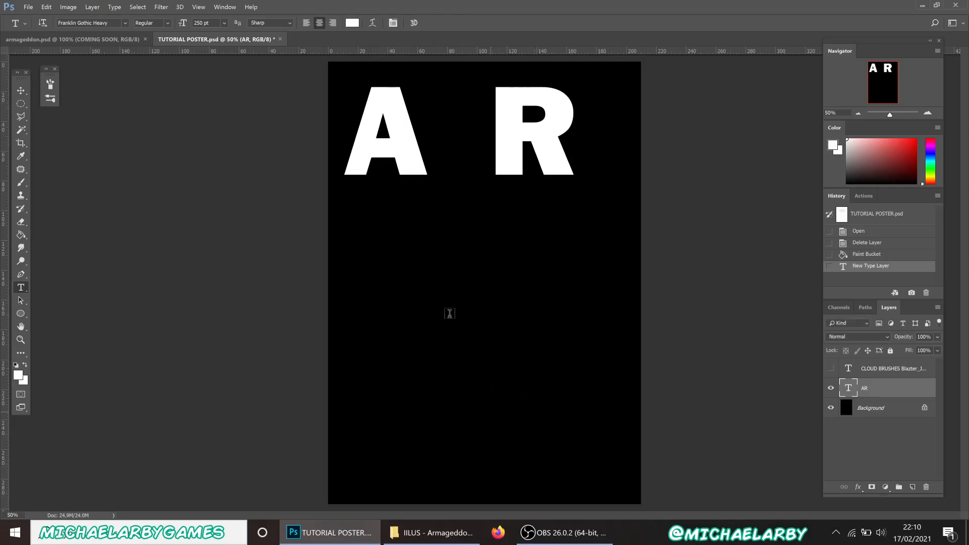
{"action": "left_click", "coordinate": [28, 7]}
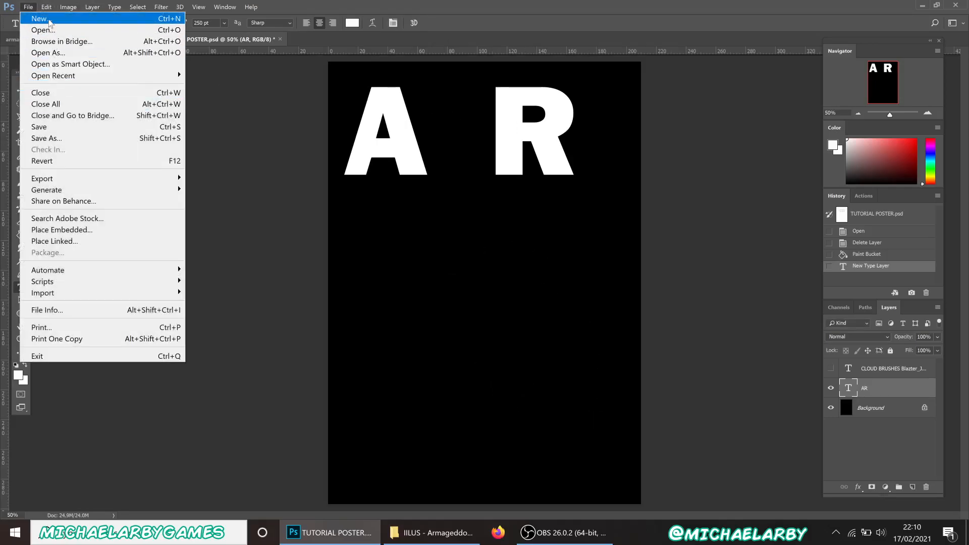
{"action": "left_click", "coordinate": [32, 7]}
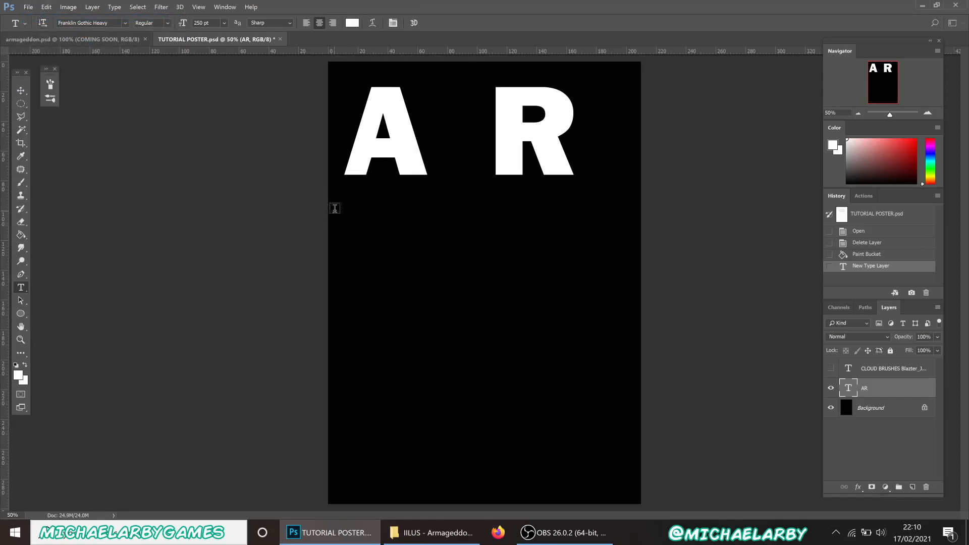
{"action": "key", "text": "ctrl+n"}
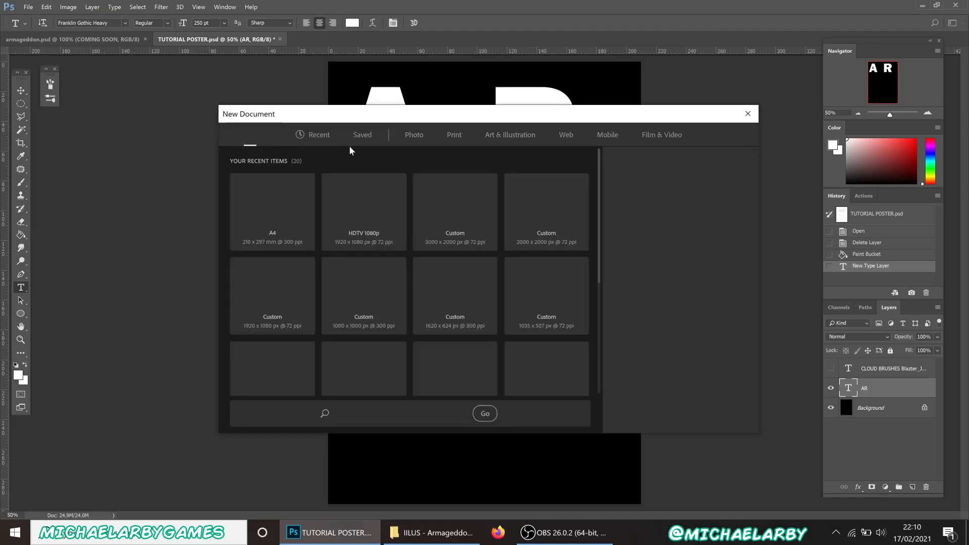
{"action": "left_click", "coordinate": [456, 137]}
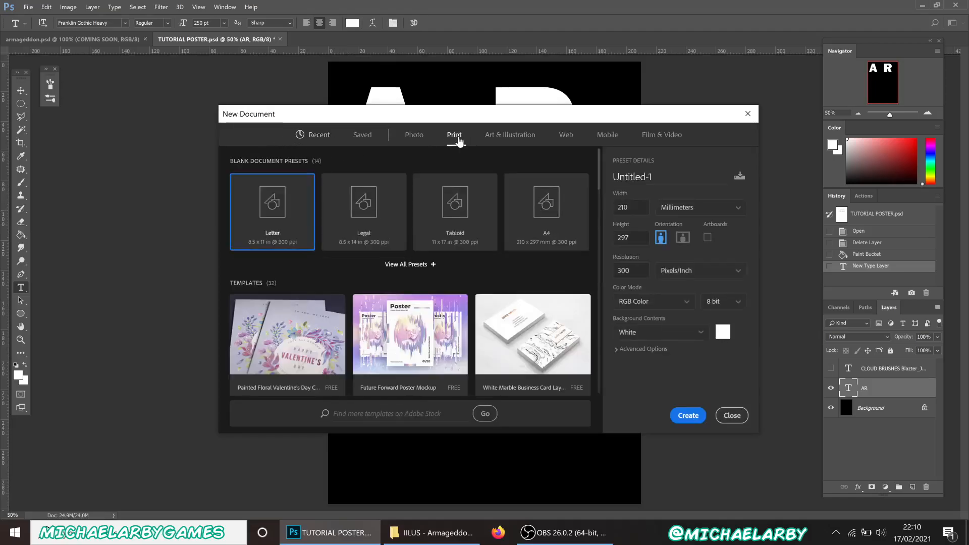
{"action": "left_click", "coordinate": [536, 238]}
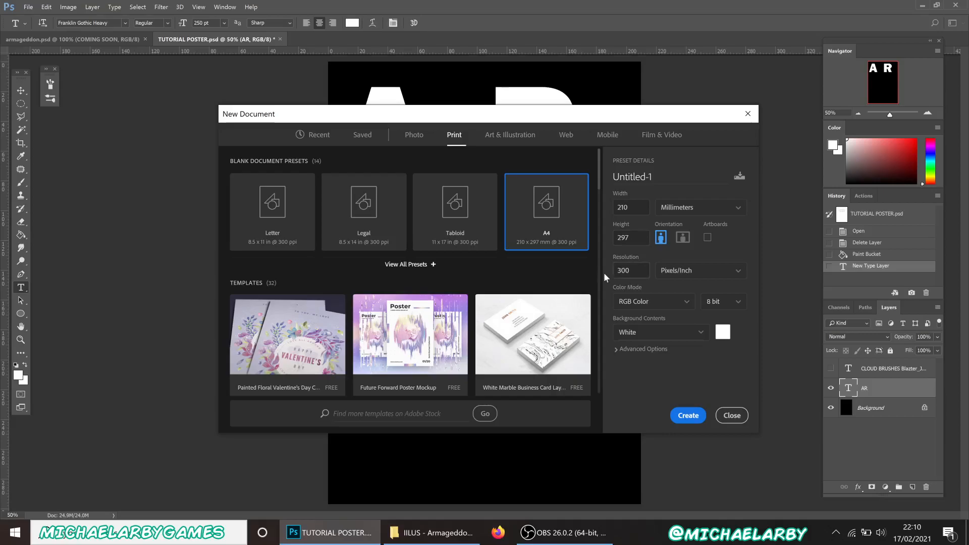
{"action": "left_click", "coordinate": [737, 412]}
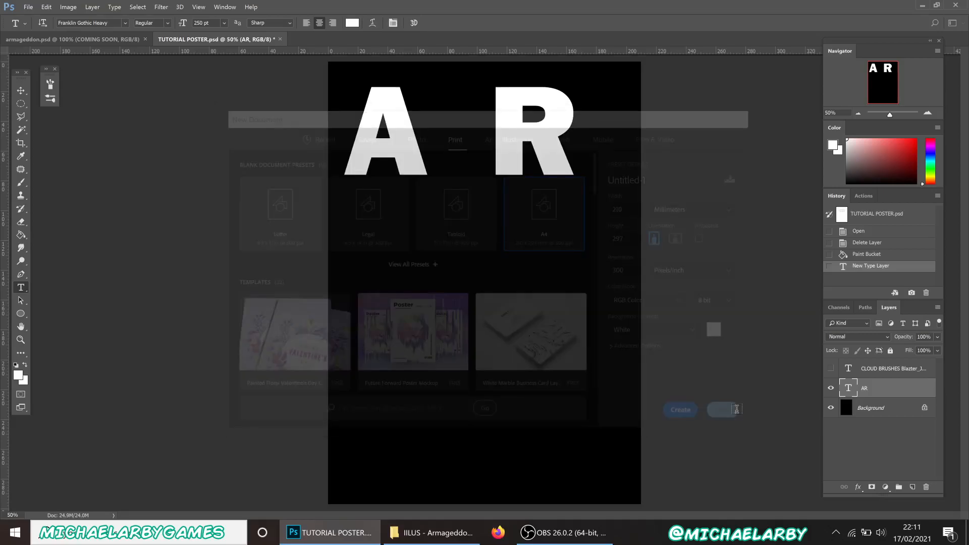
{"action": "left_click", "coordinate": [353, 135]}
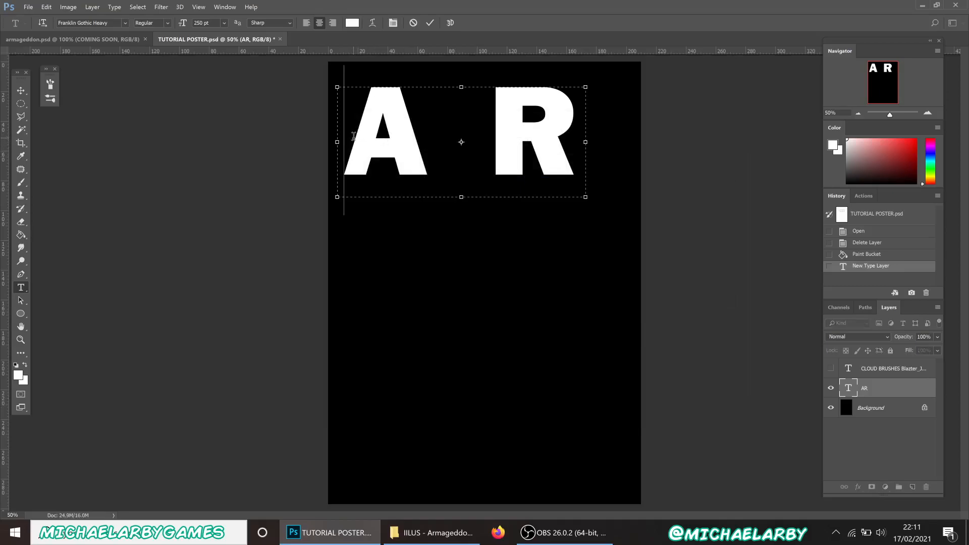
Set the AR text's tracking from 460 to 0 in the Character panel and commit
{"action": "left_click_drag", "start_coordinate": [440, 145], "coordinate": [504, 160]}
{"action": "left_click_drag", "start_coordinate": [563, 162], "coordinate": [566, 162]}
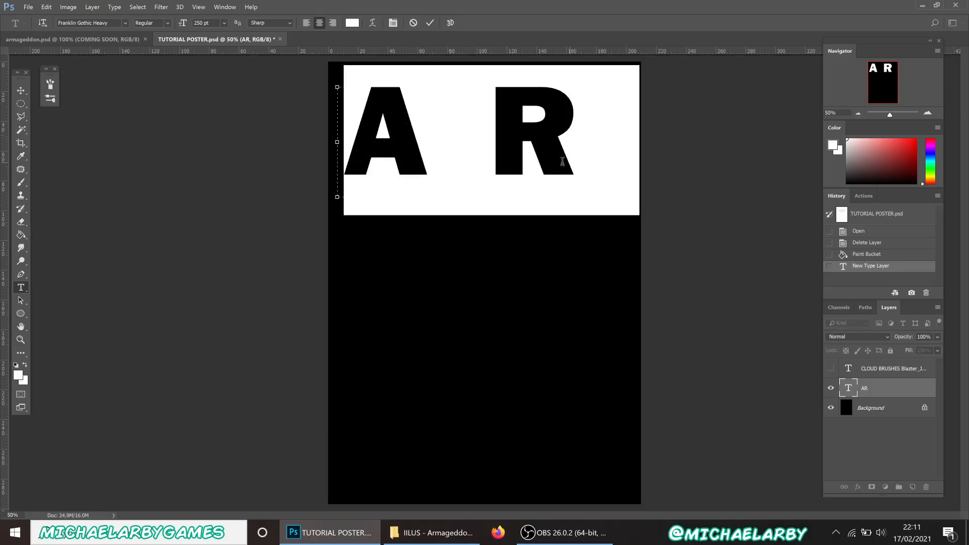
{"action": "left_click", "coordinate": [223, 9]}
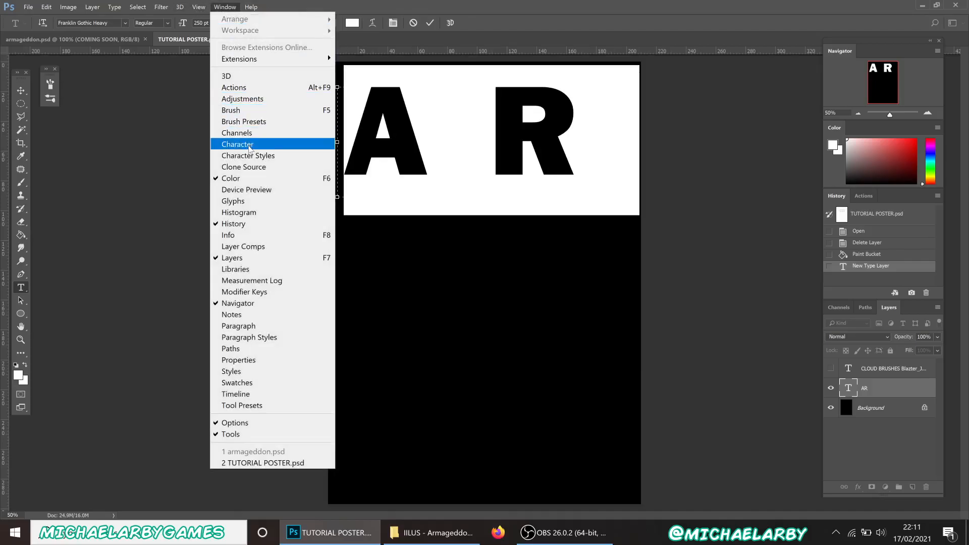
{"action": "left_click", "coordinate": [249, 146]}
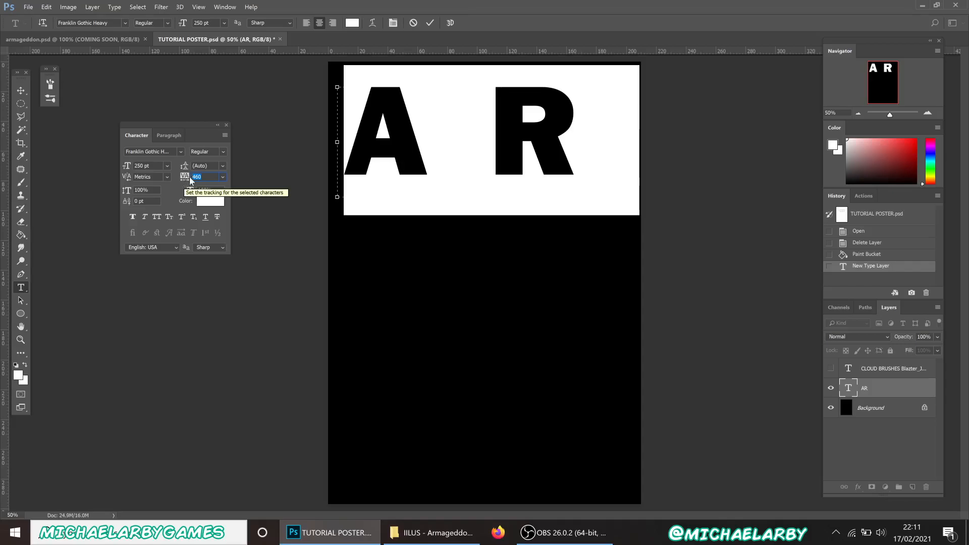
{"action": "type", "text": "0"}
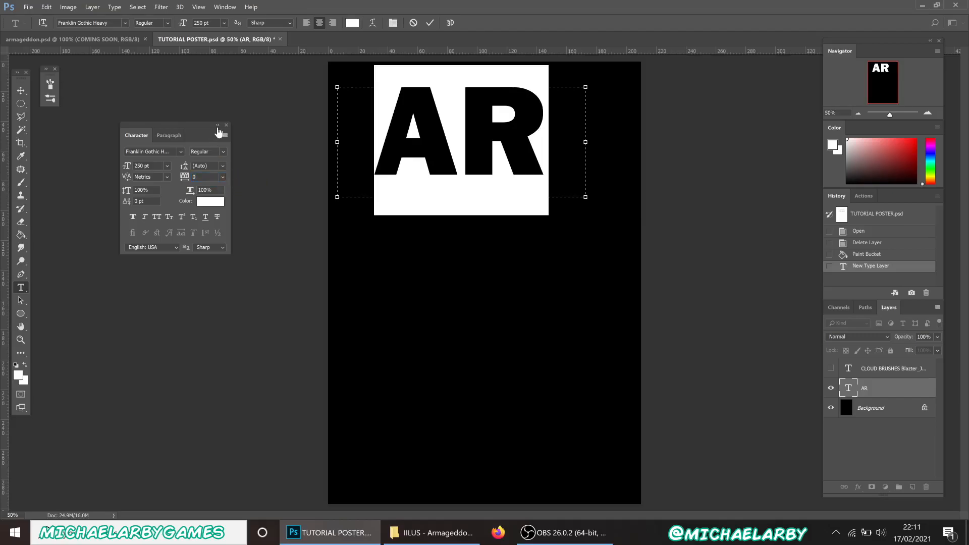
{"action": "left_click_drag", "start_coordinate": [192, 127], "coordinate": [223, 135]}
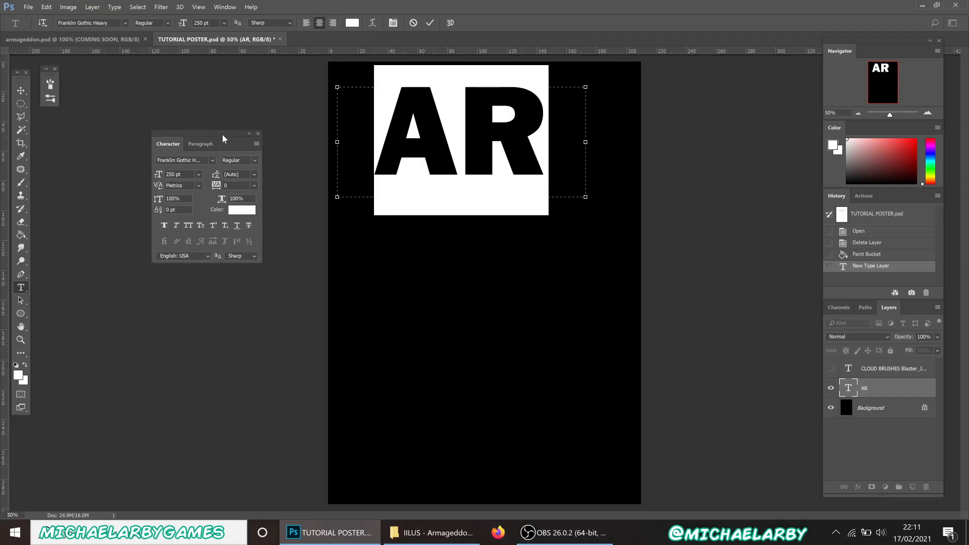
{"action": "left_click", "coordinate": [259, 134]}
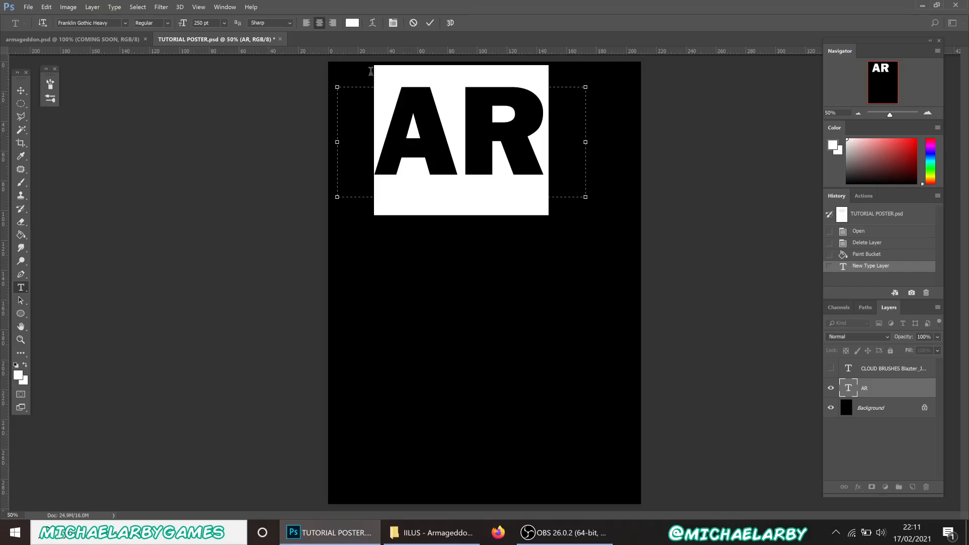
{"action": "left_click", "coordinate": [430, 22]}
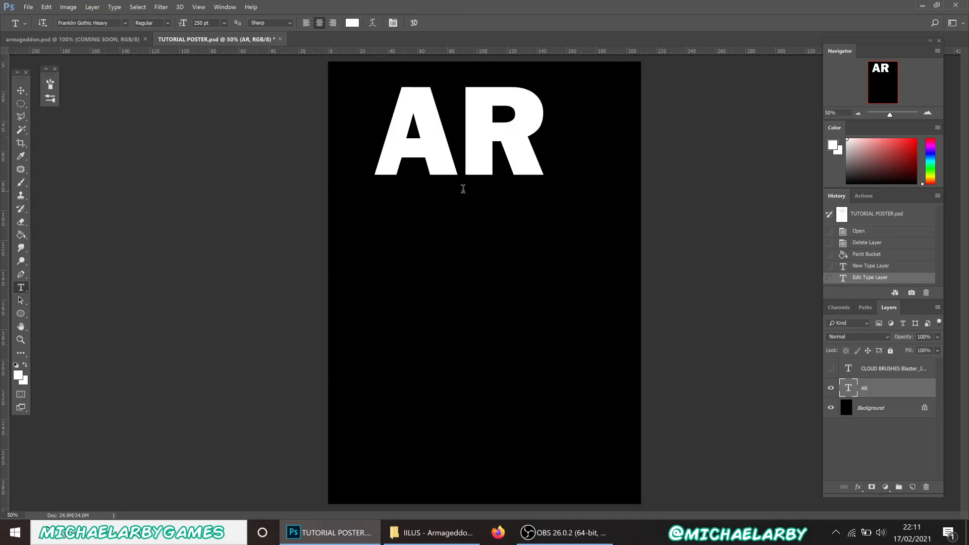
Add a new MA text layer below AR
{"action": "left_click_drag", "start_coordinate": [396, 190], "coordinate": [525, 275]}
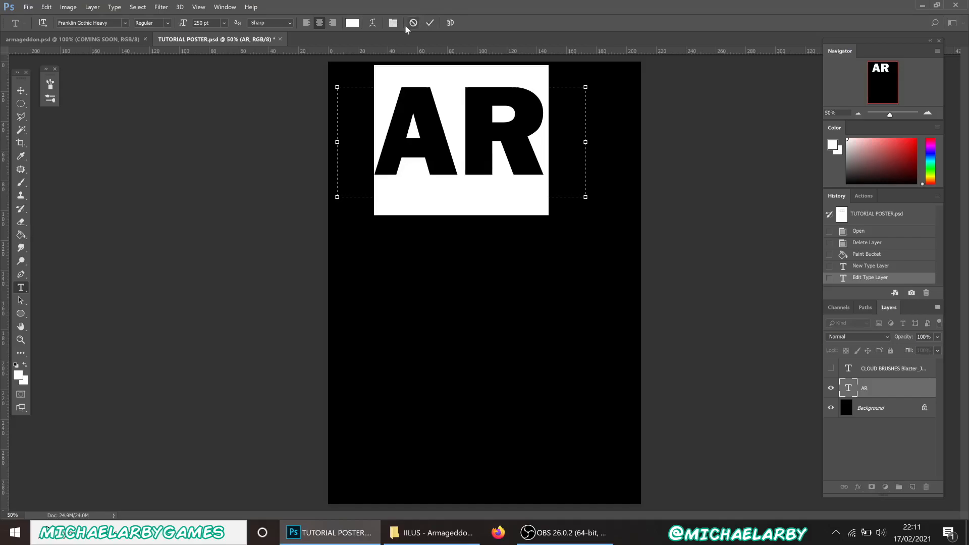
{"action": "left_click", "coordinate": [430, 23]}
{"action": "left_click_drag", "start_coordinate": [379, 227], "coordinate": [581, 328]}
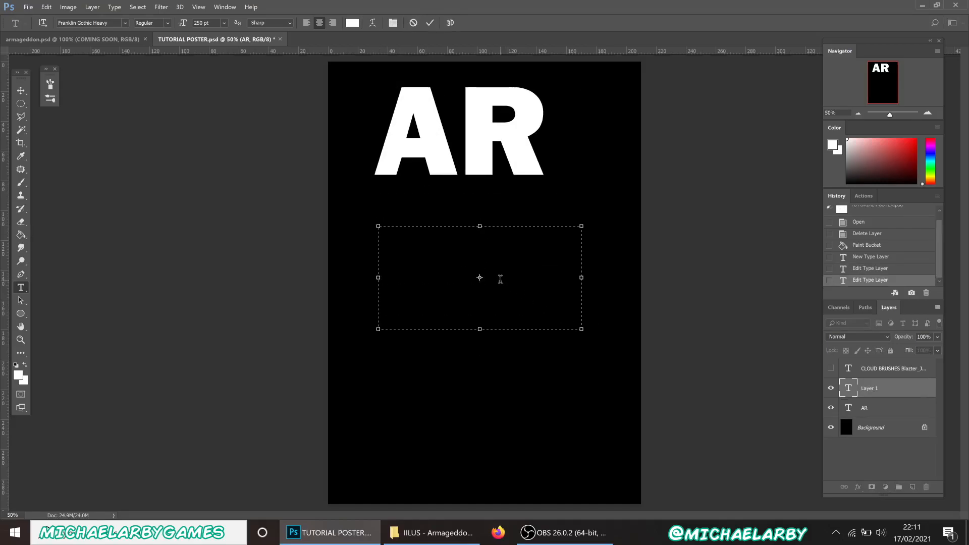
{"action": "type", "text": "MA"}
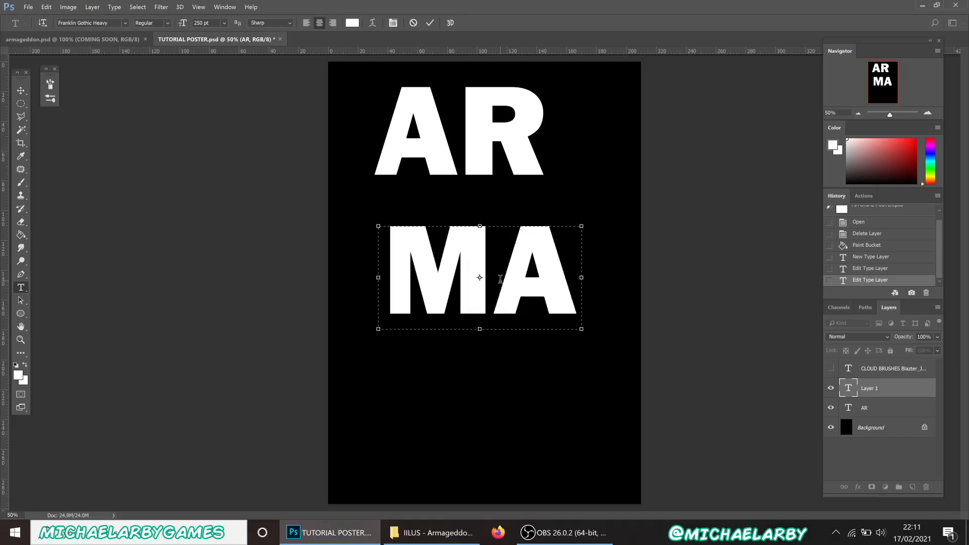
{"action": "left_click", "coordinate": [430, 22]}
Add a GED text layer lower on the poster, widening its box to fit
{"action": "mouse_move", "coordinate": [383, 345]}
{"action": "left_mouse_down"}
{"action": "mouse_move", "coordinate": [535, 401]}
{"action": "mouse_move", "coordinate": [611, 446]}
{"action": "mouse_move", "coordinate": [603, 455]}
{"action": "left_mouse_up"}
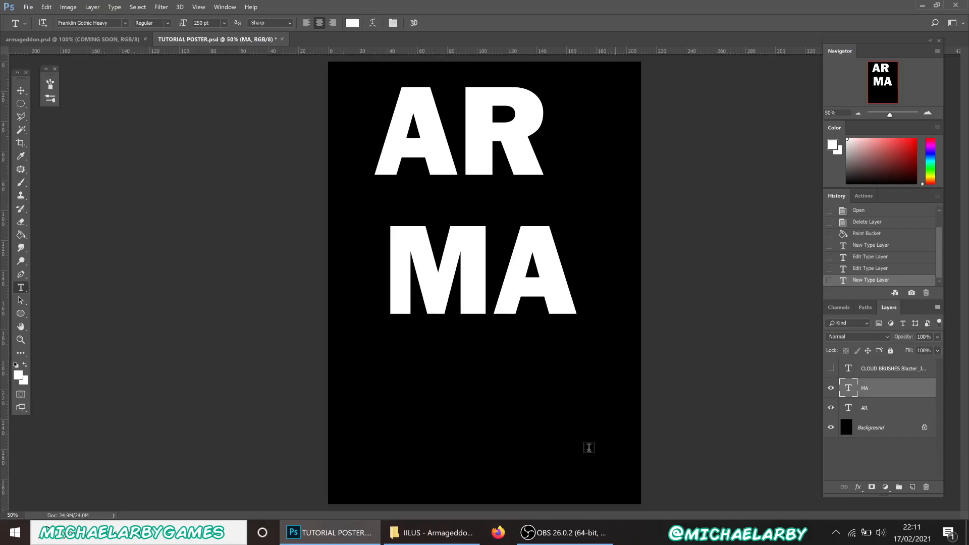
{"action": "type", "text": "GE"}
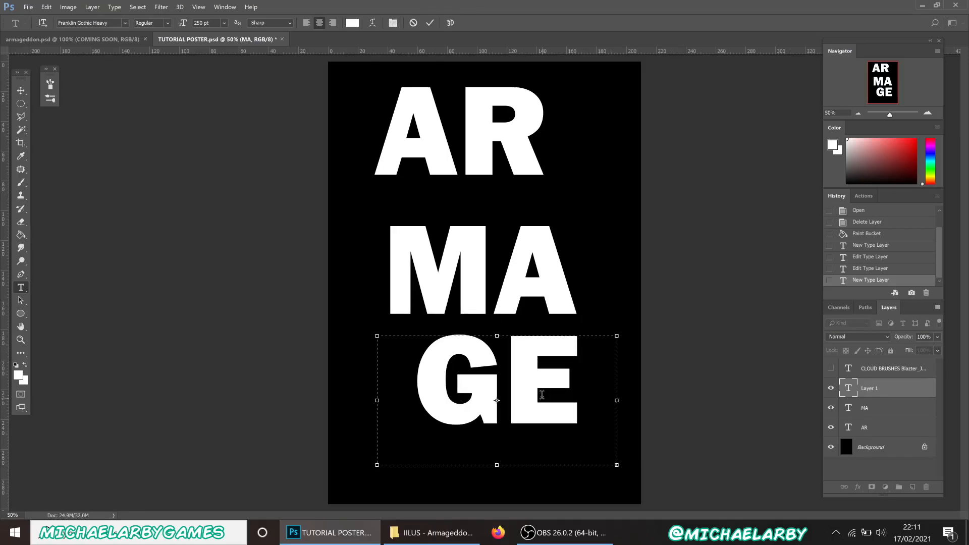
{"action": "left_click_drag", "start_coordinate": [621, 403], "coordinate": [698, 395]}
{"action": "type", "text": "D"}
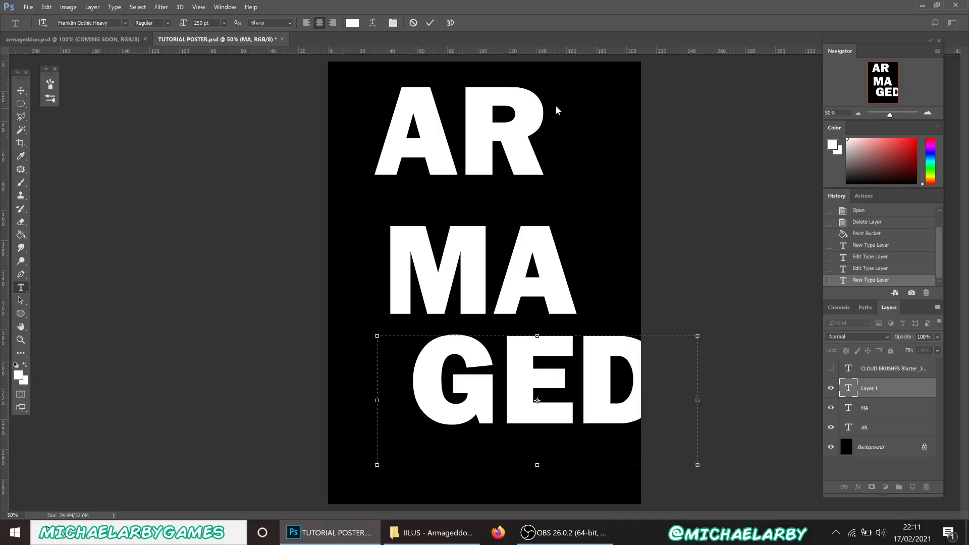
{"action": "left_click", "coordinate": [430, 23]}
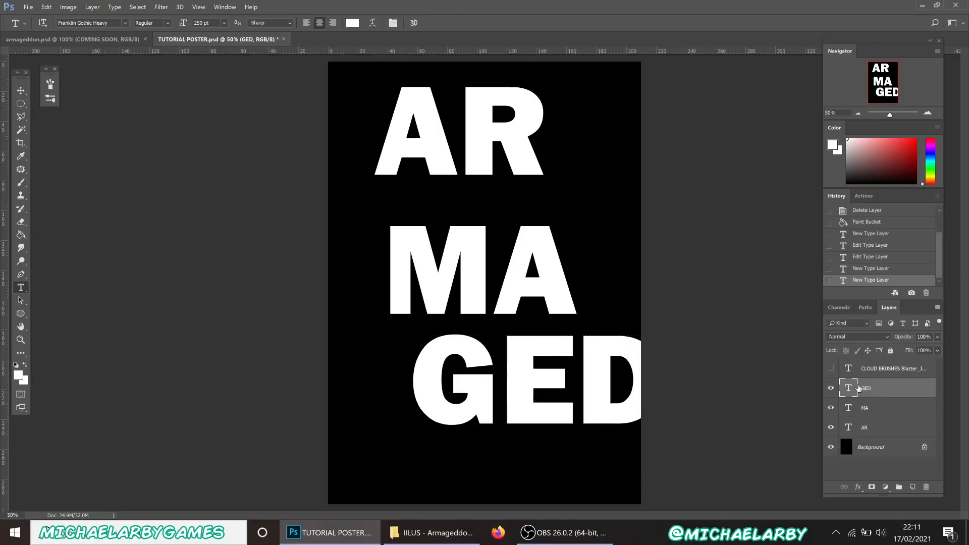
Move the AR, MA and GED letters up and left together
{"action": "left_click", "coordinate": [875, 425], "text": "shift"}
{"action": "key", "text": "v"}
{"action": "left_click_drag", "start_coordinate": [517, 379], "coordinate": [465, 312]}
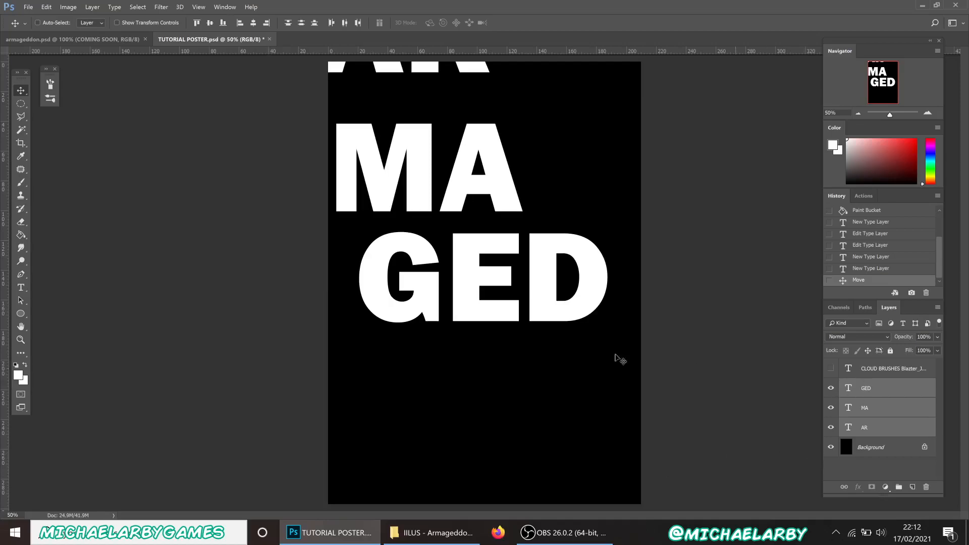
{"action": "left_click", "coordinate": [21, 287]}
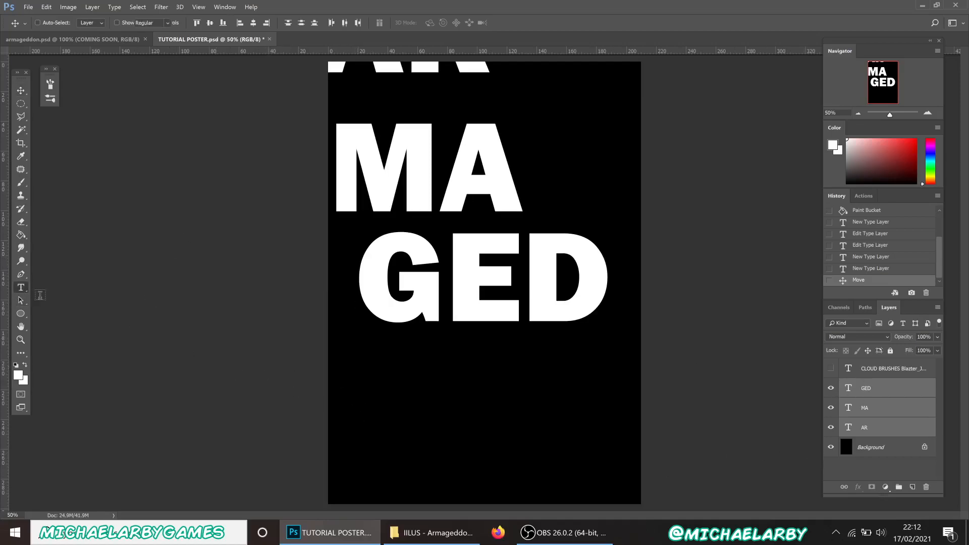
{"action": "left_click_drag", "start_coordinate": [374, 359], "coordinate": [488, 415]}
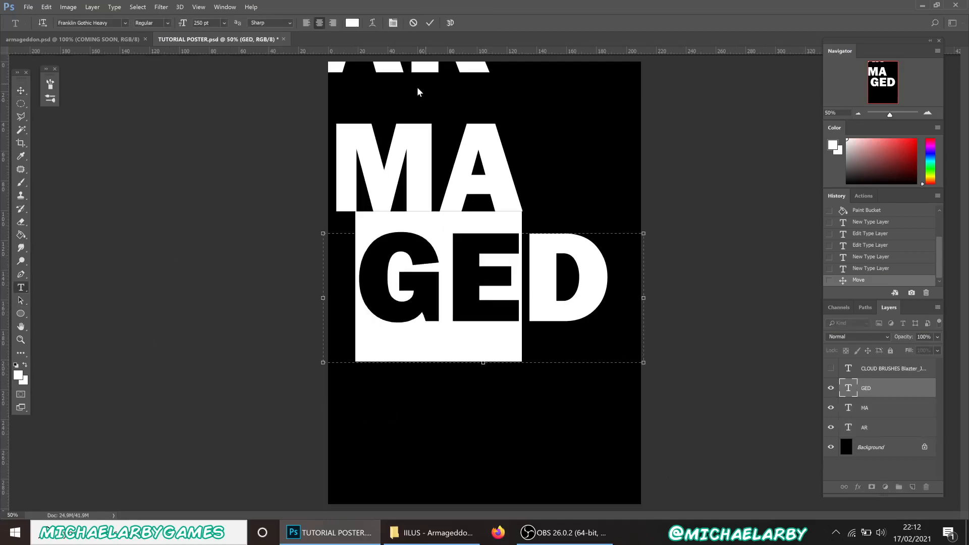
{"action": "left_click", "coordinate": [431, 22]}
Add a DON text layer near the bottom of the poster
{"action": "left_click_drag", "start_coordinate": [379, 389], "coordinate": [616, 496]}
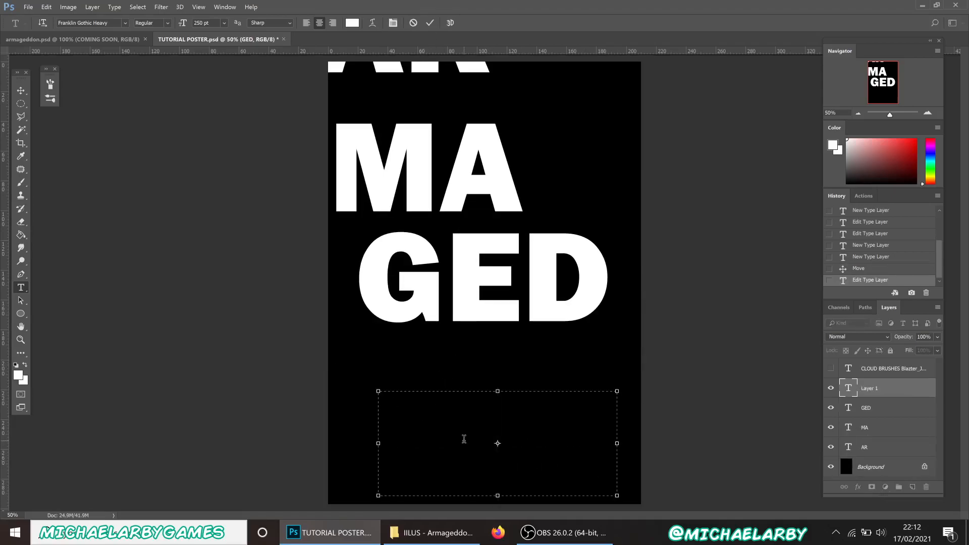
{"action": "type", "text": "DO"}
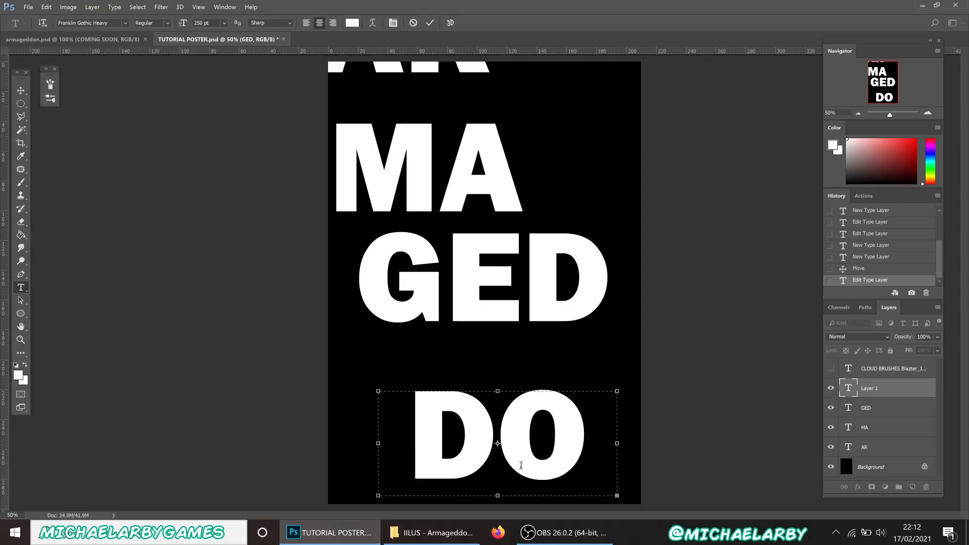
{"action": "left_click_drag", "start_coordinate": [631, 444], "coordinate": [670, 444]}
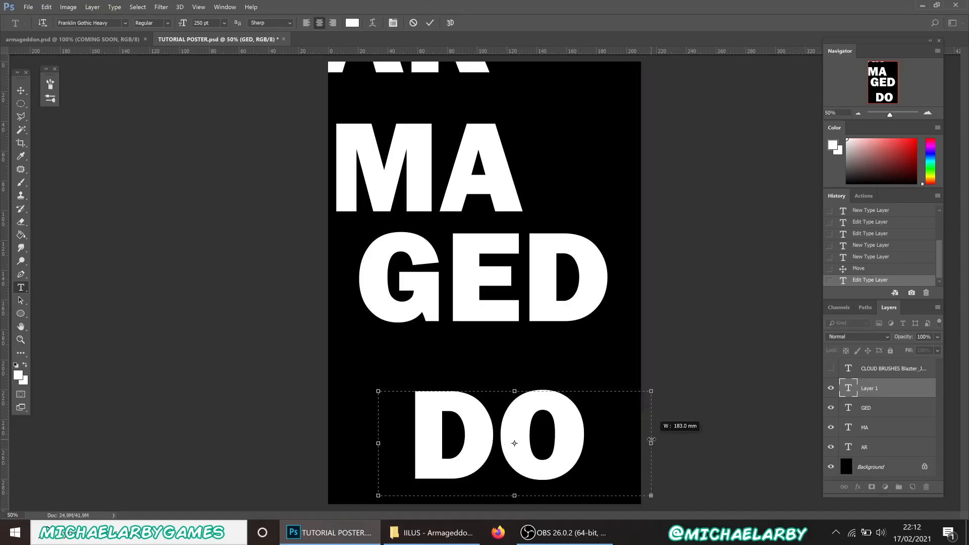
{"action": "type", "text": "N"}
{"action": "left_click", "coordinate": [431, 23]}
Position AR above MA and MA between AR and GED, checking the reference poster
{"action": "left_click", "coordinate": [877, 452]}
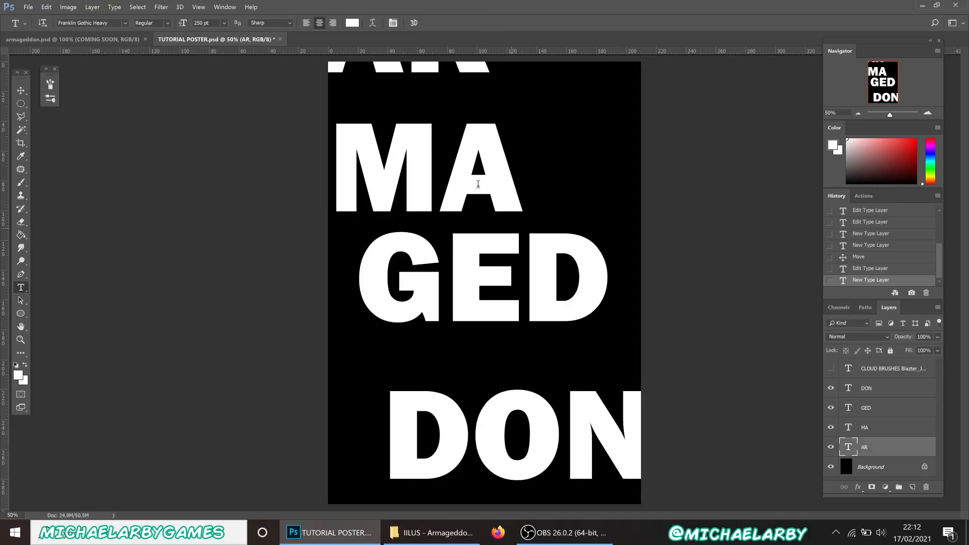
{"action": "key", "text": "v"}
{"action": "left_click_drag", "start_coordinate": [424, 70], "coordinate": [500, 129]}
{"action": "left_click", "coordinate": [861, 429]}
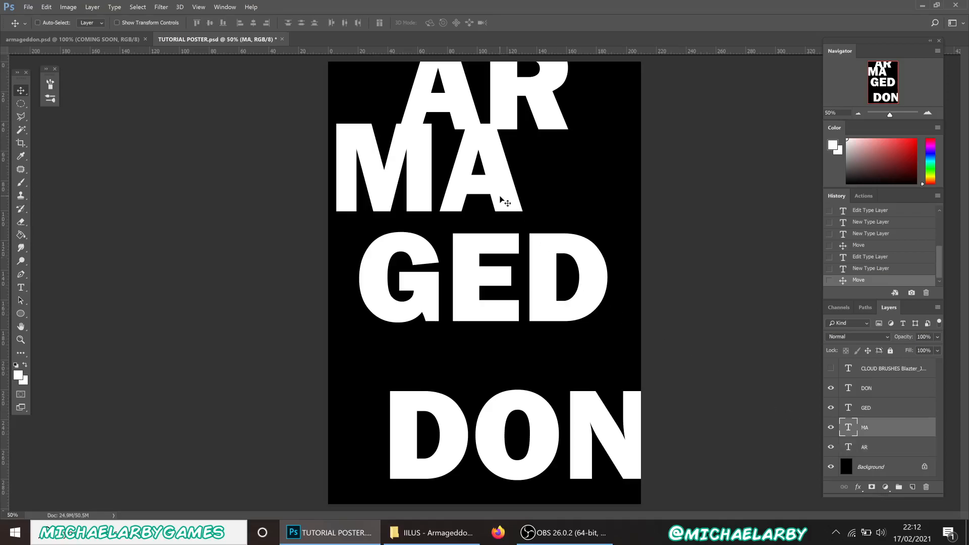
{"action": "left_click_drag", "start_coordinate": [498, 191], "coordinate": [562, 204]}
{"action": "left_click", "coordinate": [98, 40]}
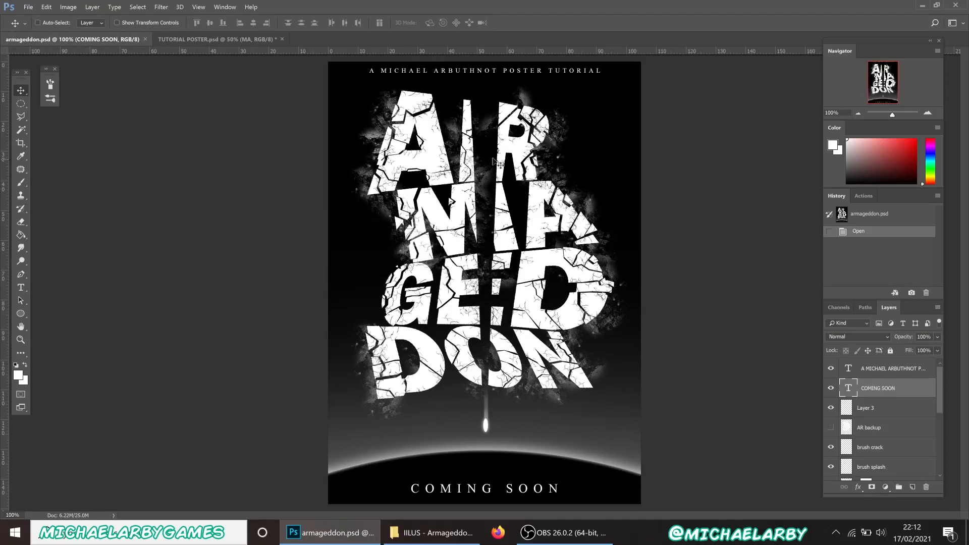
{"action": "left_click", "coordinate": [250, 43]}
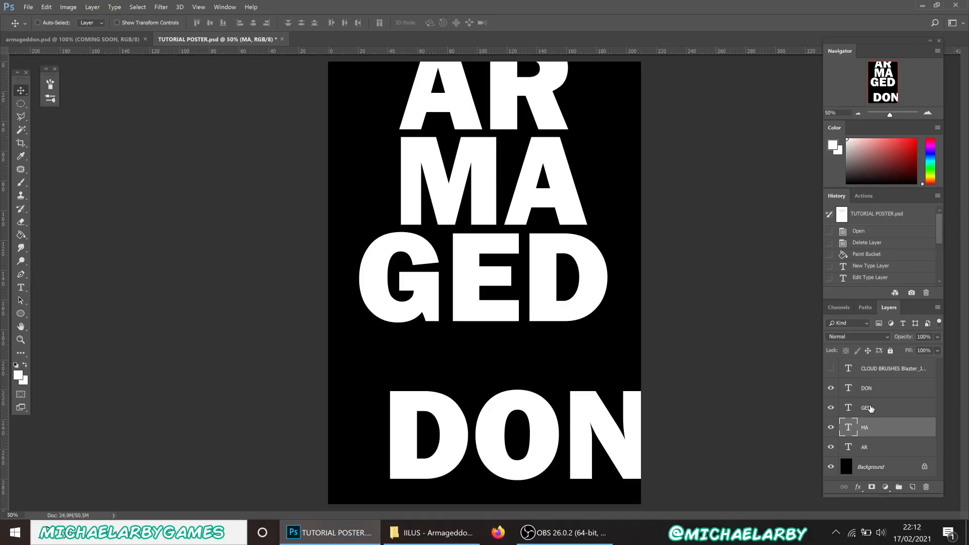
{"action": "left_click_drag", "start_coordinate": [593, 399], "coordinate": [579, 379]}
{"action": "left_click", "coordinate": [880, 396]}
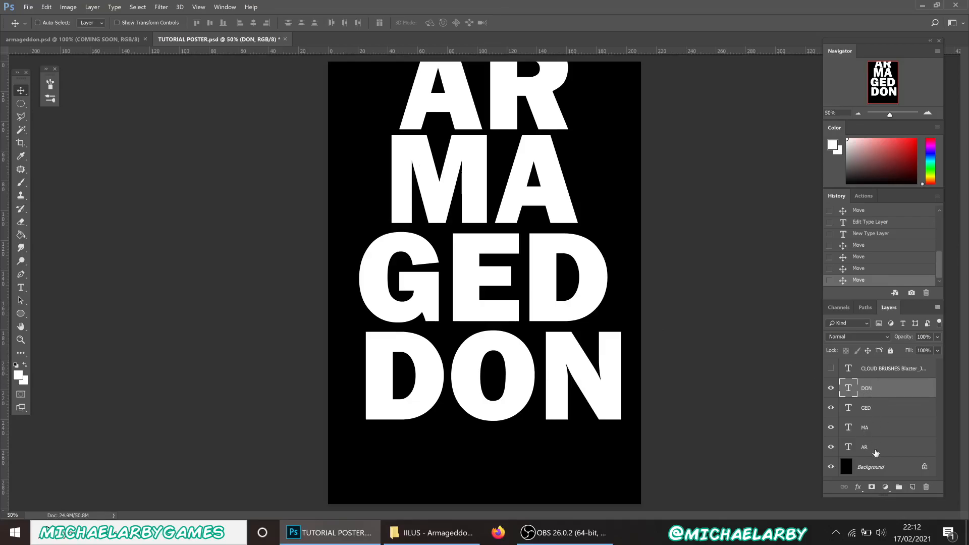
Rasterize the AR, MA, GED and DON type layers
{"action": "left_click", "coordinate": [877, 452], "text": "shift"}
{"action": "left_click", "coordinate": [883, 461]}
{"action": "left_click", "coordinate": [887, 446]}
{"action": "left_click", "coordinate": [889, 431], "text": "ctrl"}
{"action": "left_click", "coordinate": [893, 406], "text": "ctrl"}
{"action": "left_click", "coordinate": [892, 390], "text": "ctrl"}
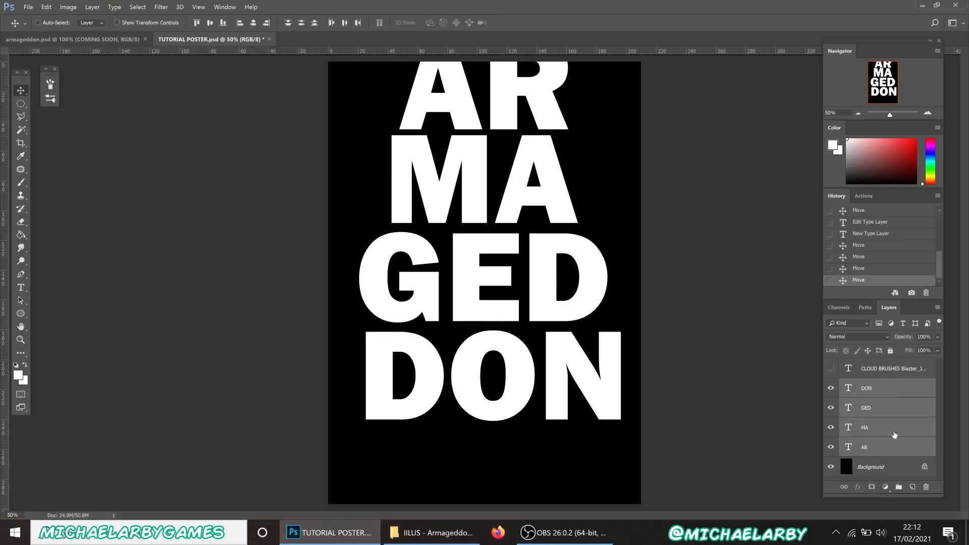
{"action": "right_click", "coordinate": [894, 412]}
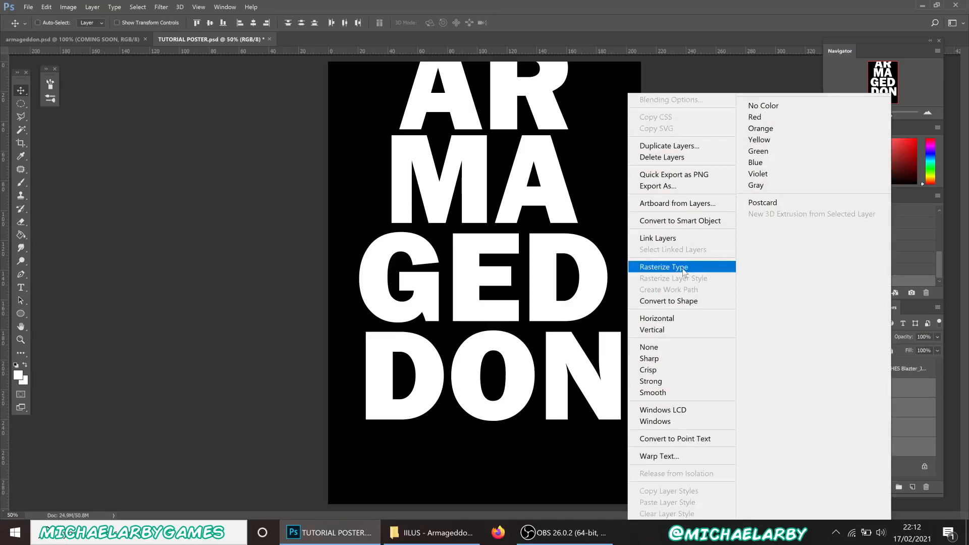
{"action": "left_click", "coordinate": [684, 271]}
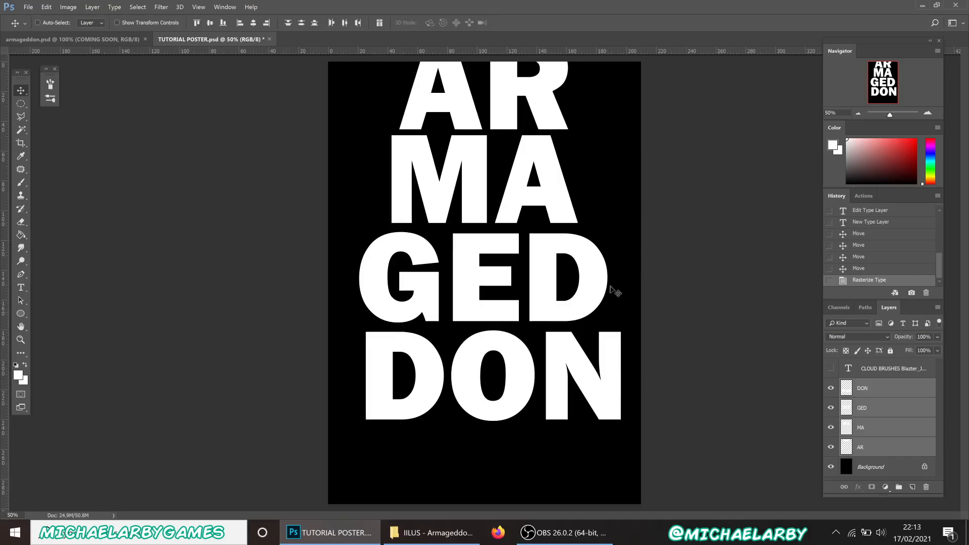
Move all four letter layers down the poster together
{"action": "left_click", "coordinate": [886, 390]}
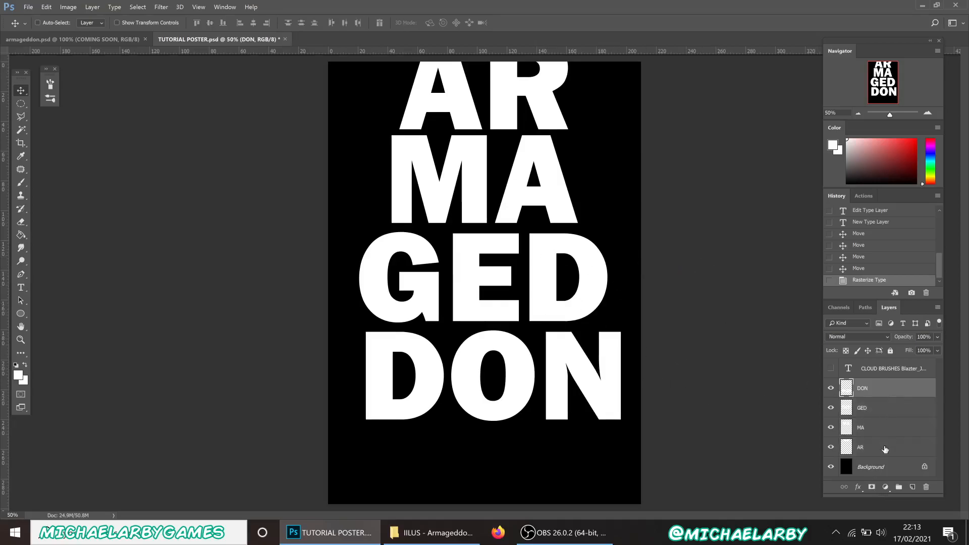
{"action": "left_click", "coordinate": [877, 449], "text": "shift"}
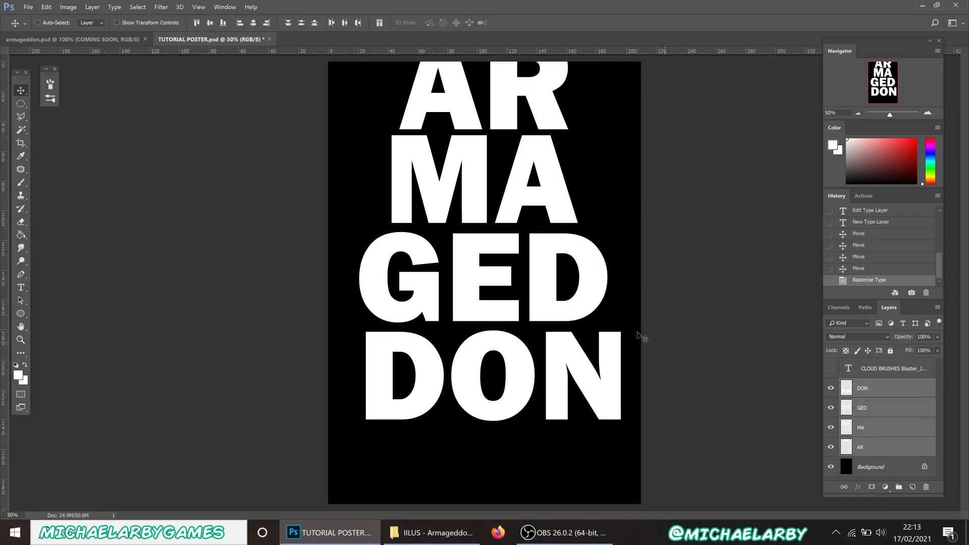
{"action": "left_click_drag", "start_coordinate": [551, 336], "coordinate": [550, 408]}
{"action": "left_click", "coordinate": [879, 449]}
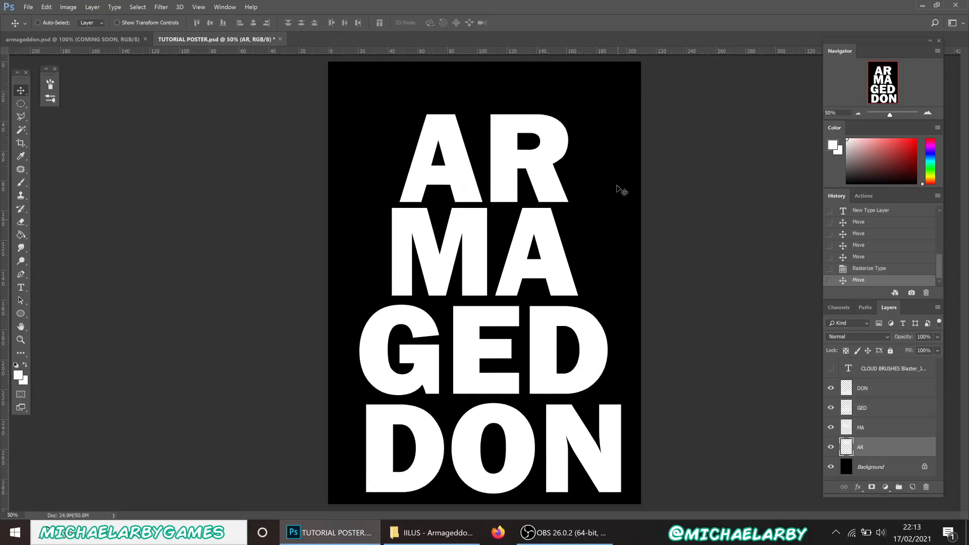
Try moving and enlarging AR with Free Transform, then cancel the transform
{"action": "key", "text": "ctrl+t"}
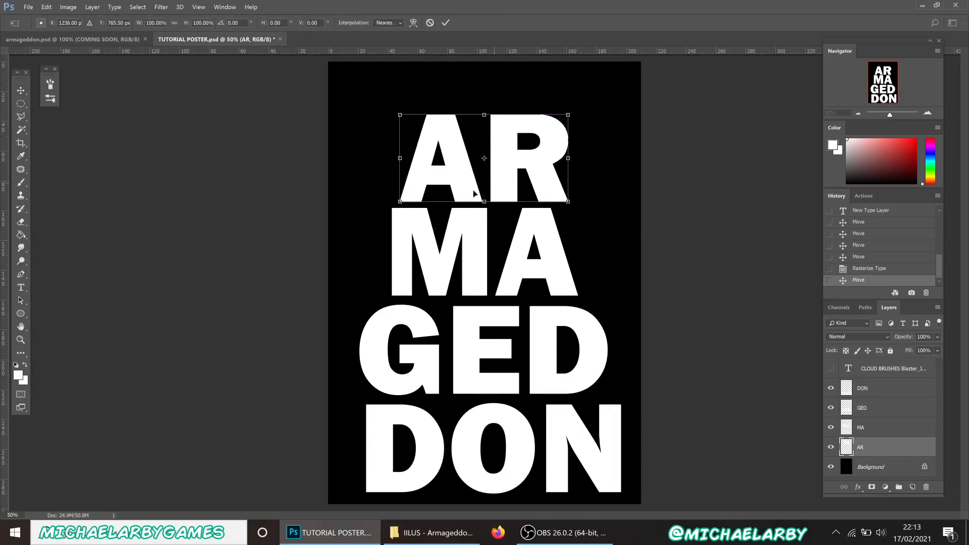
{"action": "left_click_drag", "start_coordinate": [496, 155], "coordinate": [471, 130]}
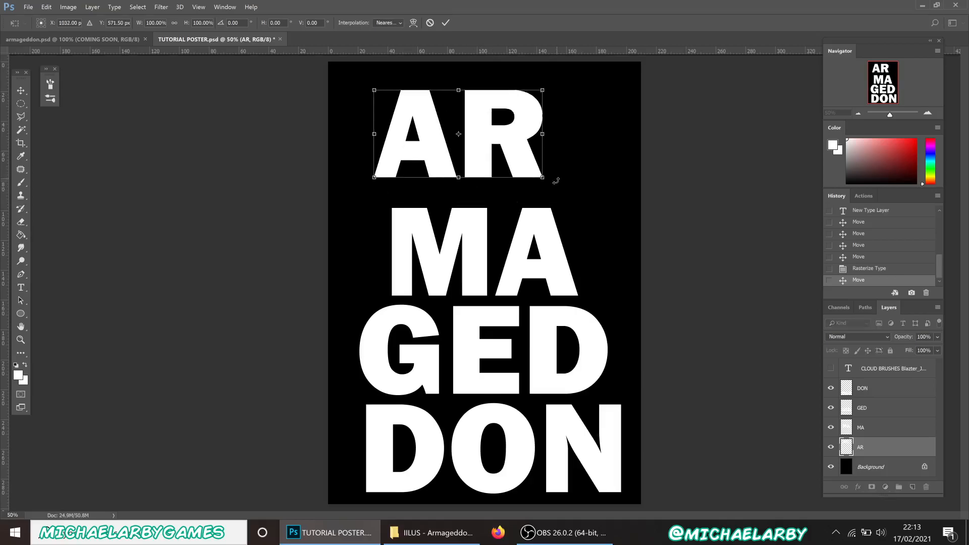
{"action": "left_click_drag", "start_coordinate": [543, 176], "coordinate": [600, 201]}
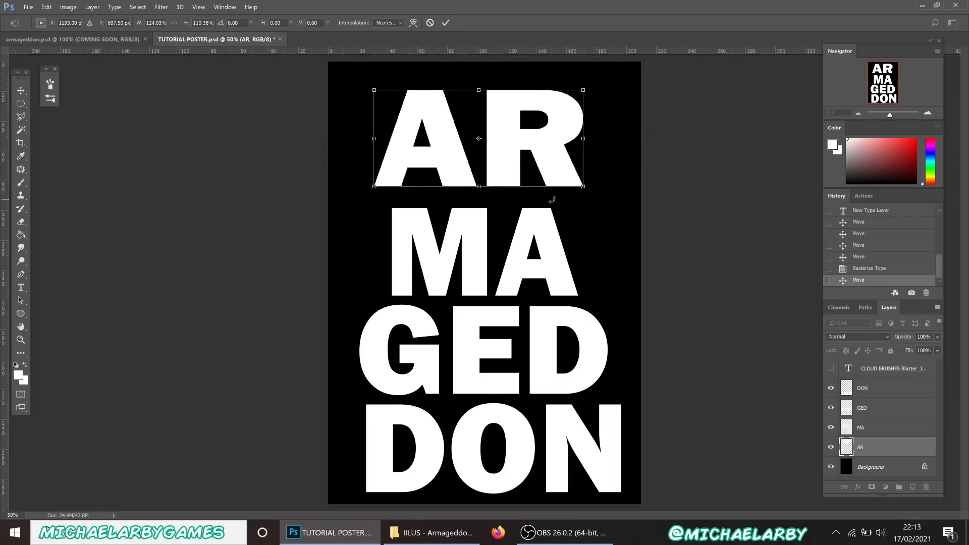
{"action": "left_click", "coordinate": [430, 24]}
Restart Free Transform on AR in Distort mode and pull its corners to slant it
{"action": "key", "text": "ctrl+t"}
{"action": "left_click_drag", "start_coordinate": [527, 178], "coordinate": [498, 174]}
{"action": "right_click", "coordinate": [495, 163]}
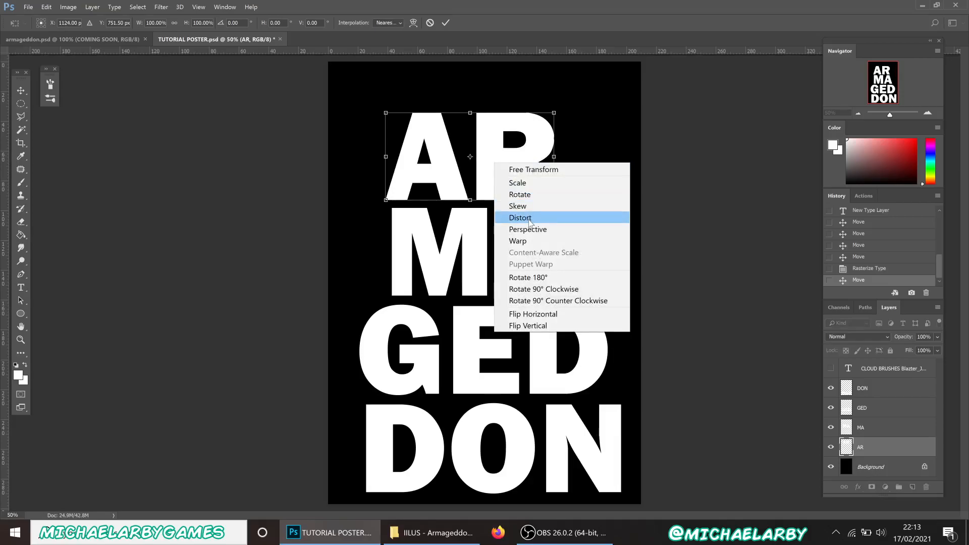
{"action": "left_click", "coordinate": [529, 221]}
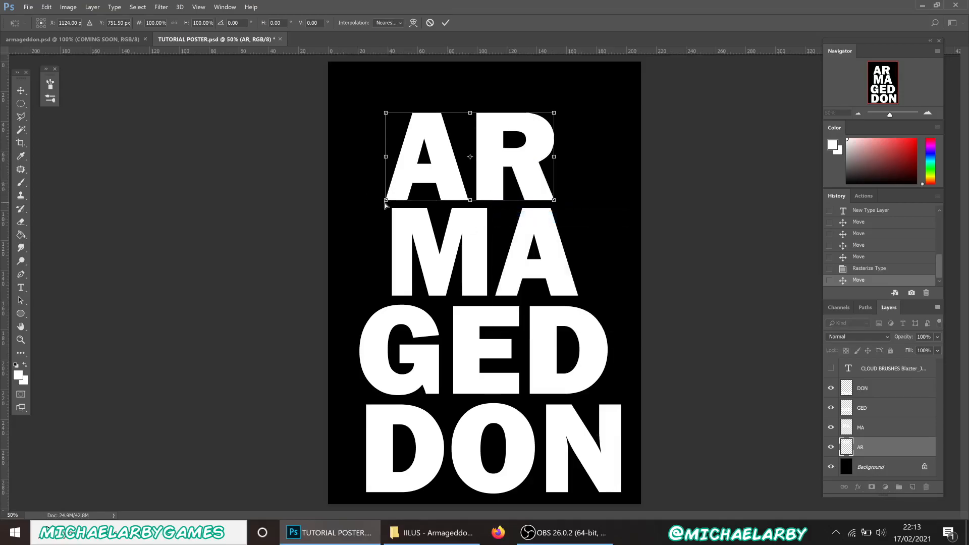
{"action": "mouse_move", "coordinate": [385, 210]}
{"action": "left_mouse_down"}
{"action": "mouse_move", "coordinate": [380, 228]}
{"action": "mouse_move", "coordinate": [385, 175]}
{"action": "mouse_move", "coordinate": [409, 188]}
{"action": "mouse_move", "coordinate": [378, 217]}
{"action": "left_mouse_up"}
{"action": "left_click_drag", "start_coordinate": [386, 113], "coordinate": [361, 102]}
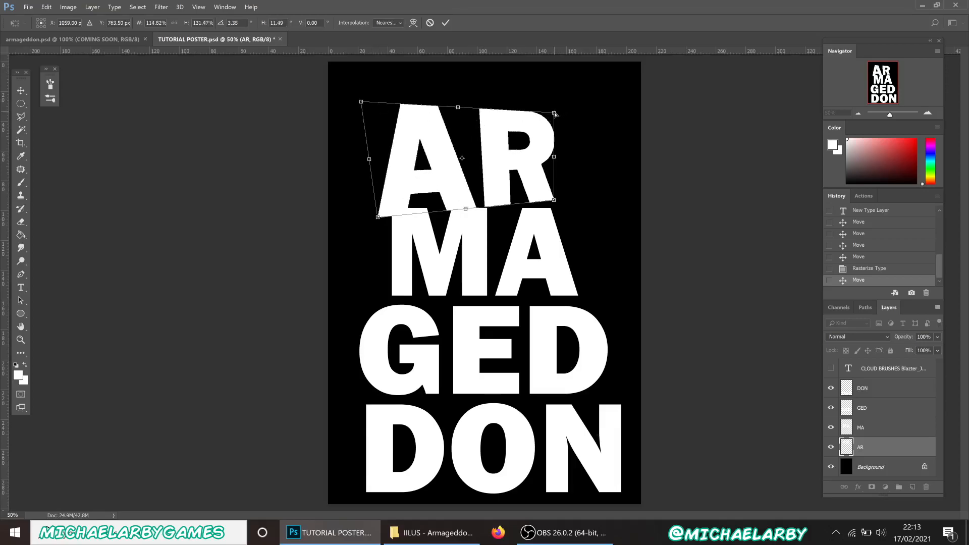
{"action": "left_click_drag", "start_coordinate": [553, 113], "coordinate": [529, 126]}
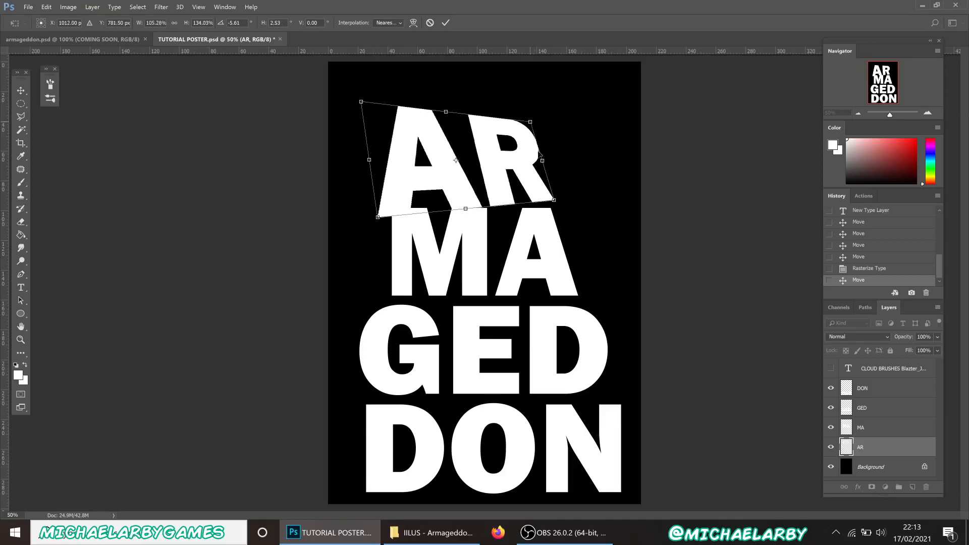
Fine-tune AR's corners, shift it up and right, and apply the distortion
{"action": "mouse_move", "coordinate": [553, 200]}
{"action": "left_mouse_down"}
{"action": "mouse_move", "coordinate": [541, 184]}
{"action": "mouse_move", "coordinate": [541, 195]}
{"action": "left_mouse_up"}
{"action": "left_click_drag", "start_coordinate": [534, 124], "coordinate": [556, 123]}
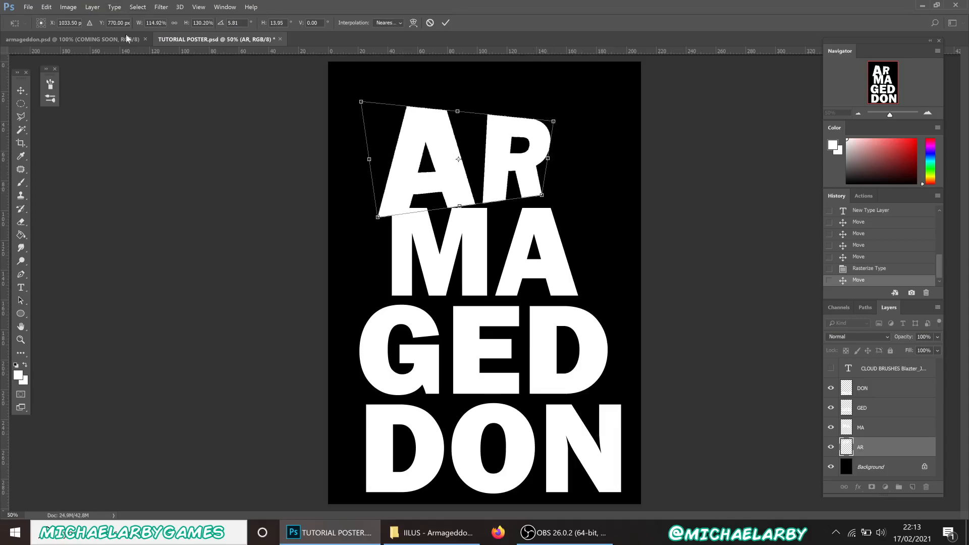
{"action": "left_click_drag", "start_coordinate": [376, 216], "coordinate": [372, 209]}
{"action": "left_click_drag", "start_coordinate": [555, 123], "coordinate": [557, 117]}
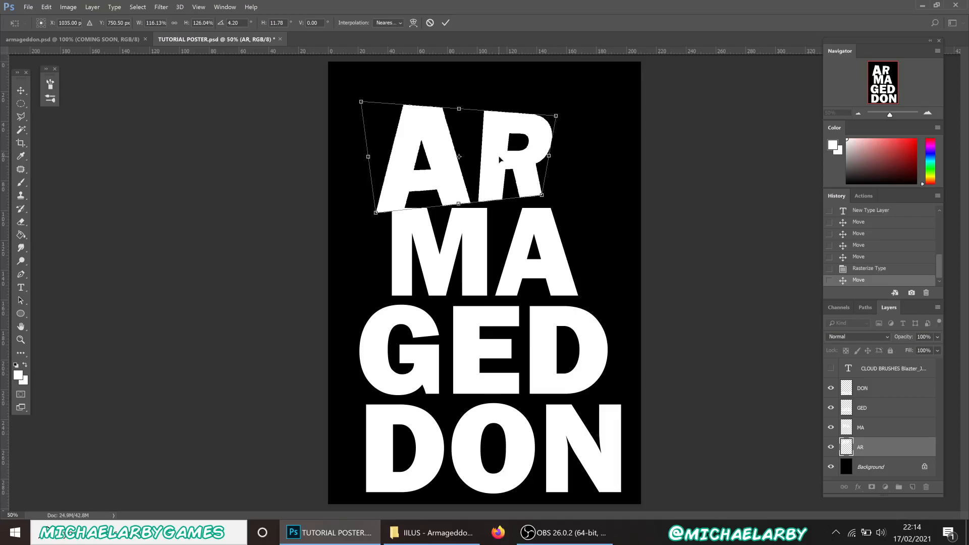
{"action": "left_click_drag", "start_coordinate": [501, 161], "coordinate": [517, 154]}
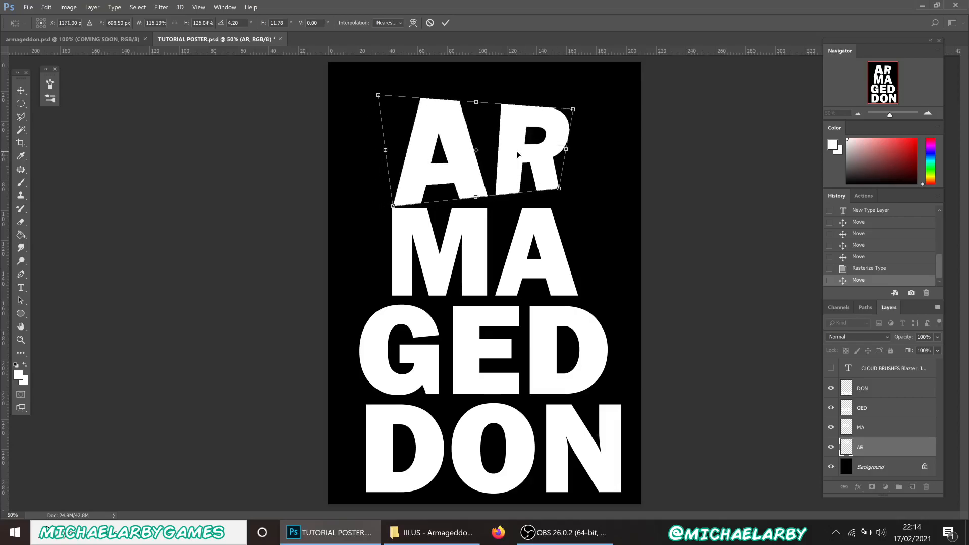
{"action": "left_click", "coordinate": [446, 23]}
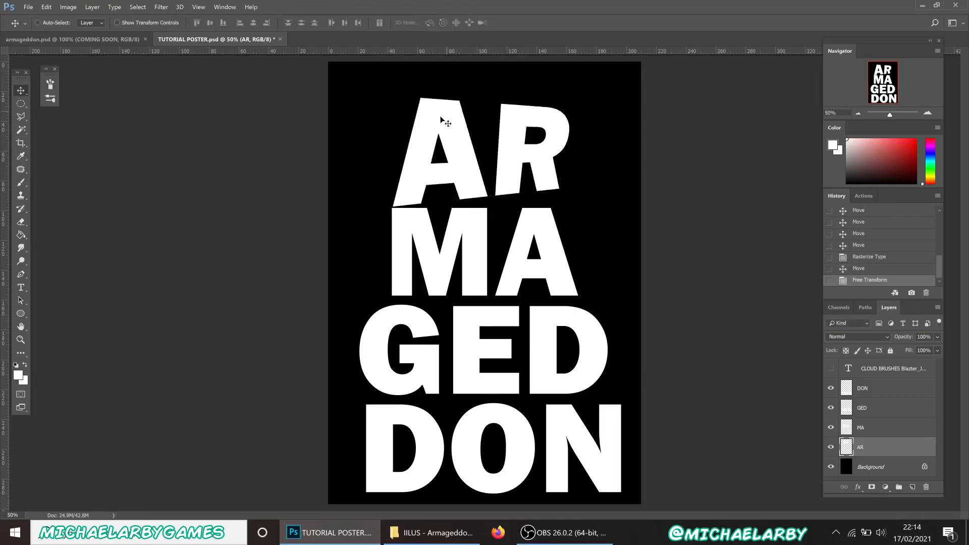
Check the reference poster, then put the MA layer into Free Transform Distort mode
{"action": "left_click", "coordinate": [107, 39]}
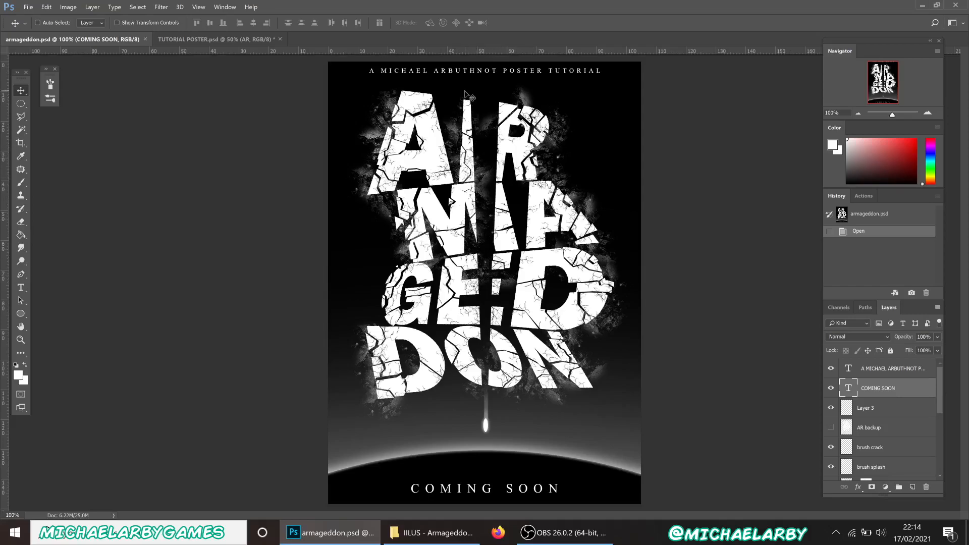
{"action": "left_click", "coordinate": [257, 39]}
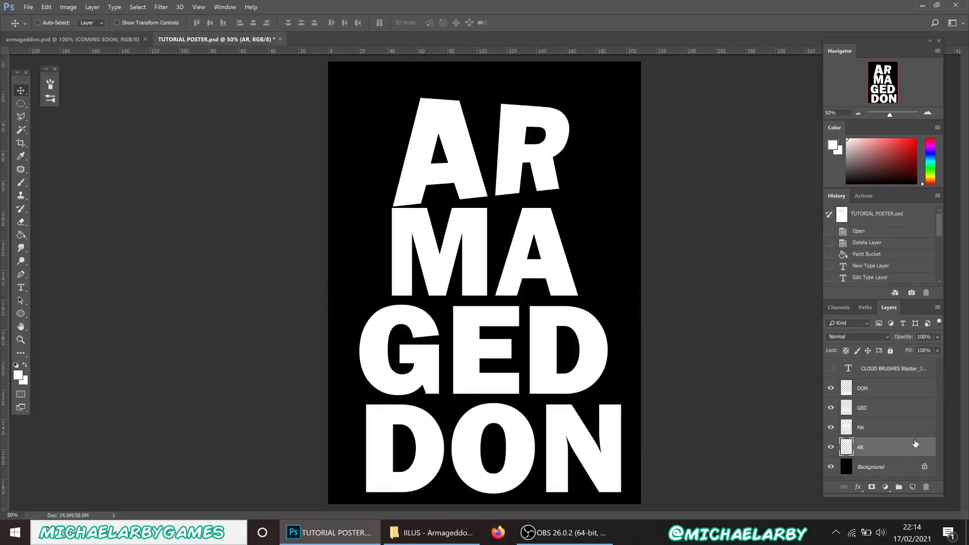
{"action": "left_click", "coordinate": [904, 434]}
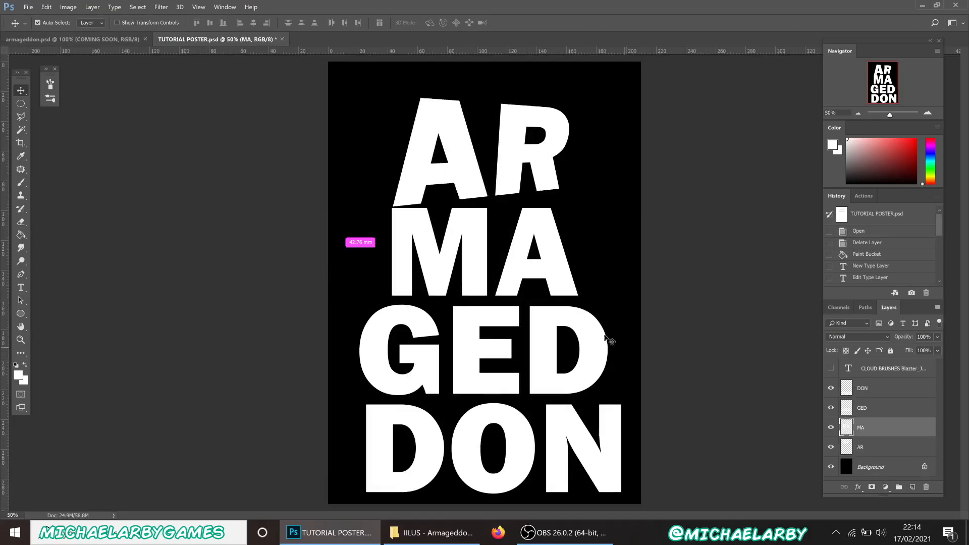
{"action": "key", "text": "ctrl+t"}
{"action": "right_click", "coordinate": [473, 254]}
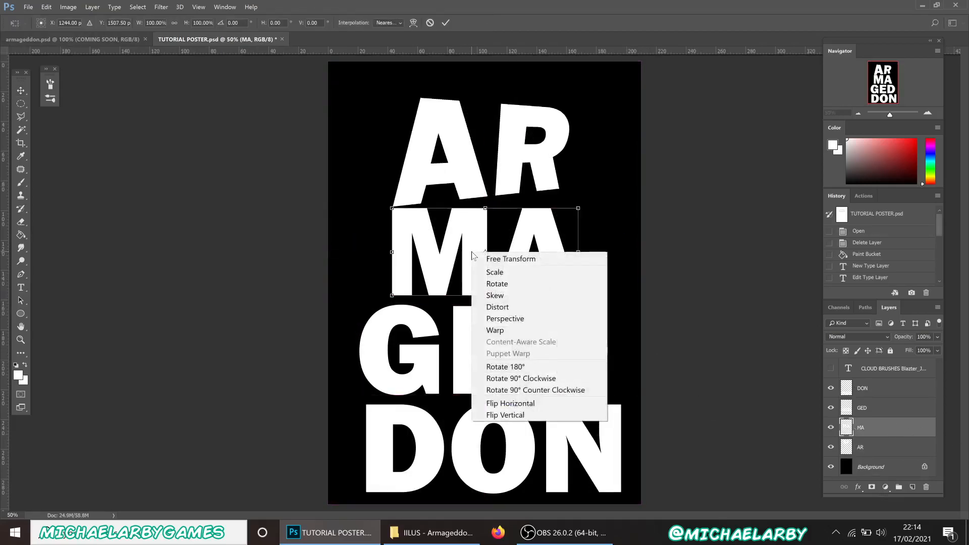
{"action": "left_click", "coordinate": [507, 304]}
Drag MA's corners to slant it into a leaning, italic-like block
{"action": "left_click_drag", "start_coordinate": [579, 211], "coordinate": [605, 187]}
{"action": "left_click_drag", "start_coordinate": [393, 208], "coordinate": [425, 206]}
{"action": "mouse_move", "coordinate": [393, 299]}
{"action": "left_mouse_down"}
{"action": "mouse_move", "coordinate": [414, 297]}
{"action": "mouse_move", "coordinate": [404, 295]}
{"action": "left_mouse_up"}
{"action": "mouse_move", "coordinate": [580, 297]}
{"action": "left_mouse_down"}
{"action": "mouse_move", "coordinate": [583, 280]}
{"action": "mouse_move", "coordinate": [579, 304]}
{"action": "left_mouse_up"}
{"action": "left_click_drag", "start_coordinate": [525, 276], "coordinate": [527, 277]}
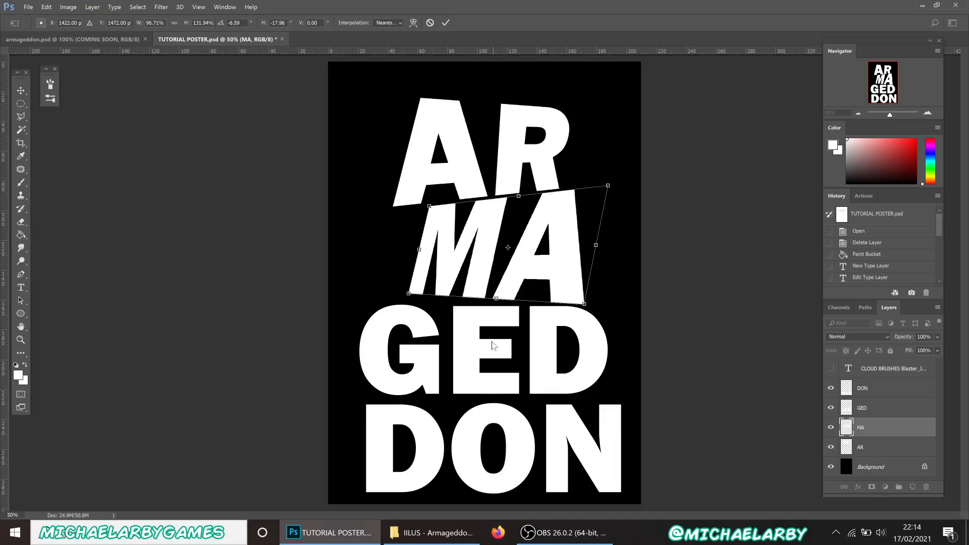
Refine MA's corners and position, apply the distortion, and view armageddon.psd
{"action": "left_click_drag", "start_coordinate": [608, 187], "coordinate": [618, 190]}
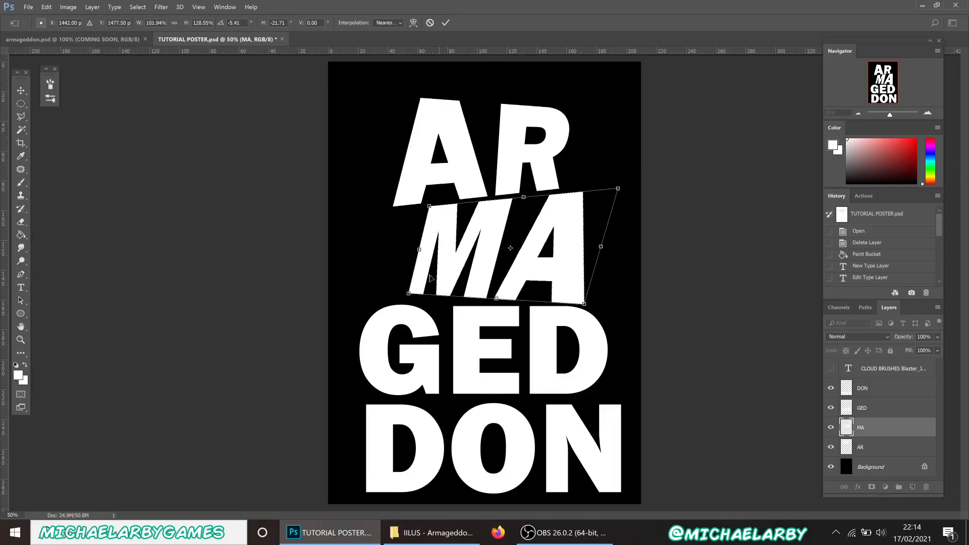
{"action": "left_click_drag", "start_coordinate": [408, 296], "coordinate": [397, 298]}
{"action": "key", "text": "shift+Up"}
{"action": "key", "text": "shift+Up"}
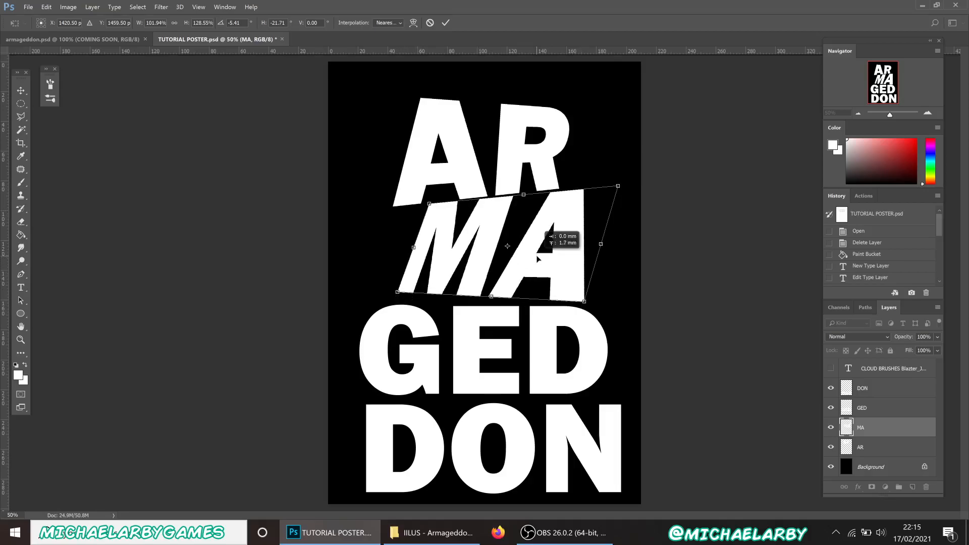
{"action": "left_click_drag", "start_coordinate": [536, 256], "coordinate": [538, 261]}
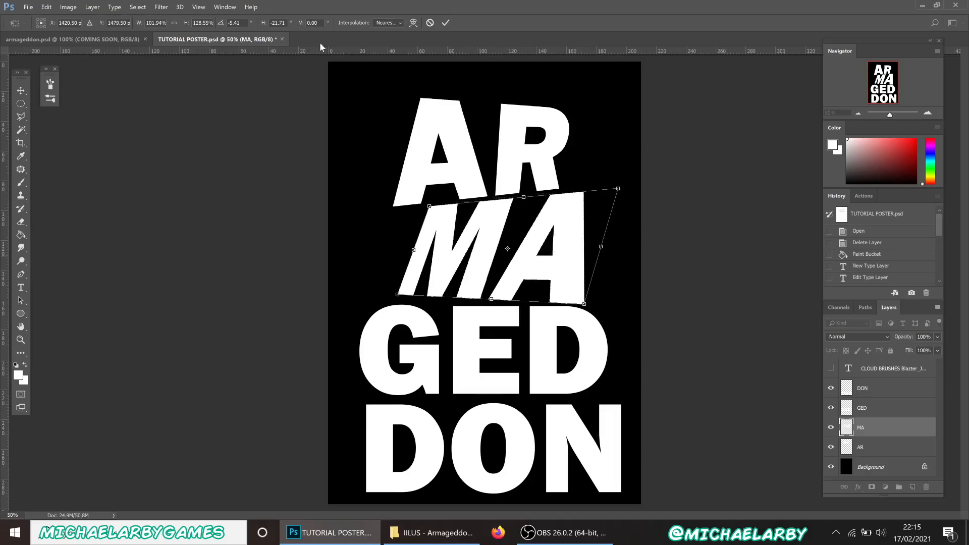
{"action": "left_click", "coordinate": [445, 23]}
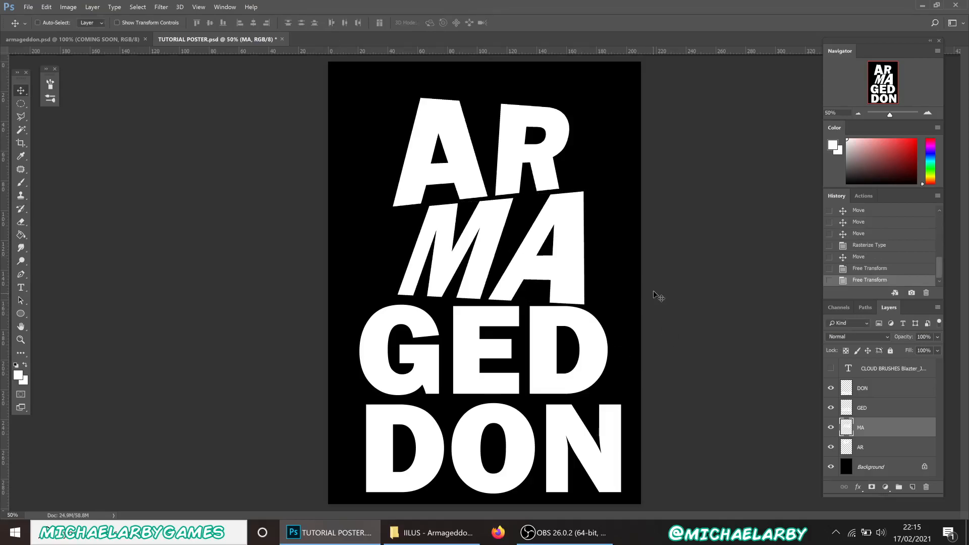
{"action": "left_click", "coordinate": [72, 40]}
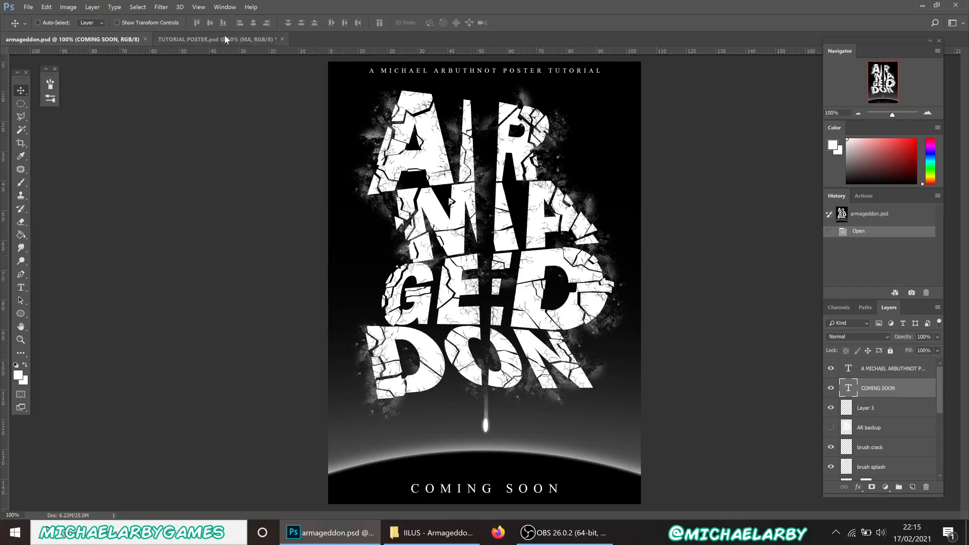
Distort the GED layer, raising its top-left and lowering its top-right corner to tilt it
{"action": "left_click", "coordinate": [196, 39]}
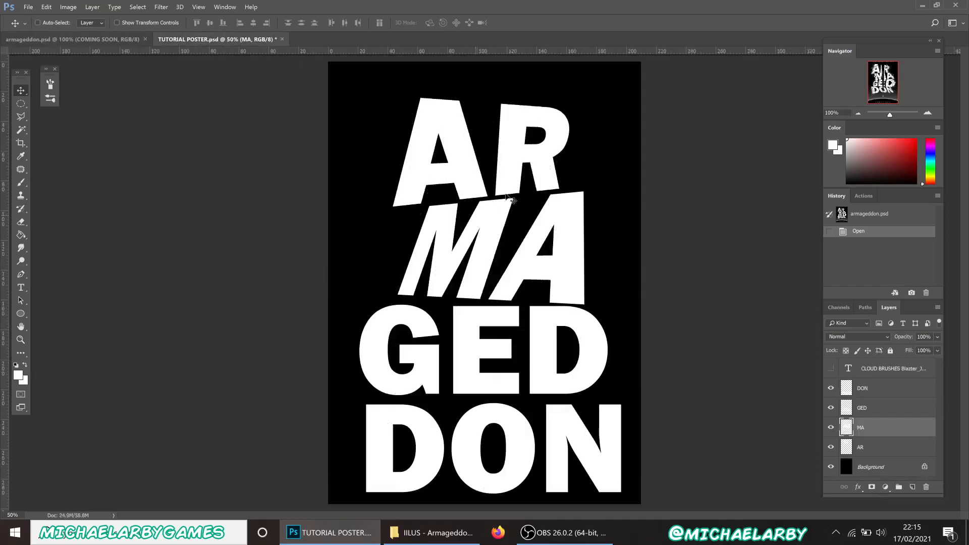
{"action": "left_click", "coordinate": [863, 408]}
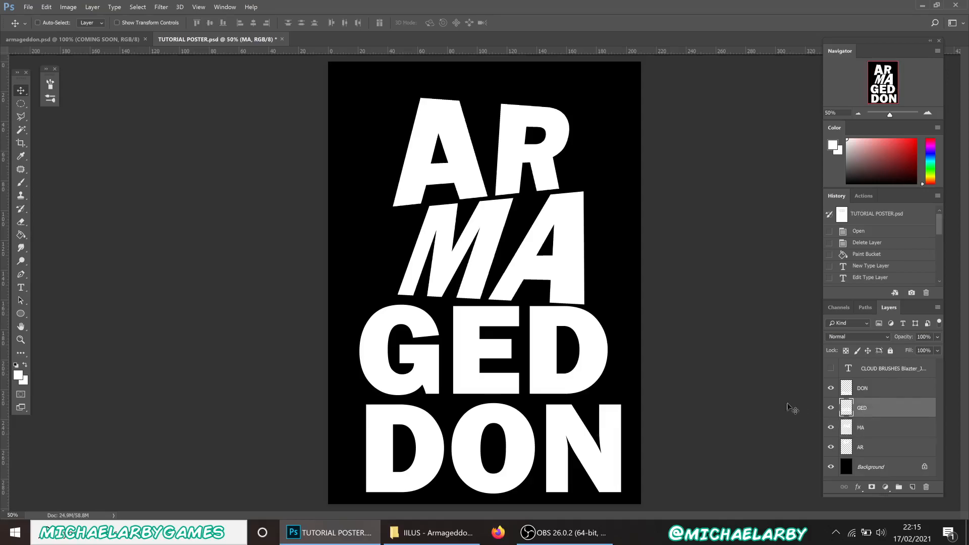
{"action": "key", "text": "ctrl+t"}
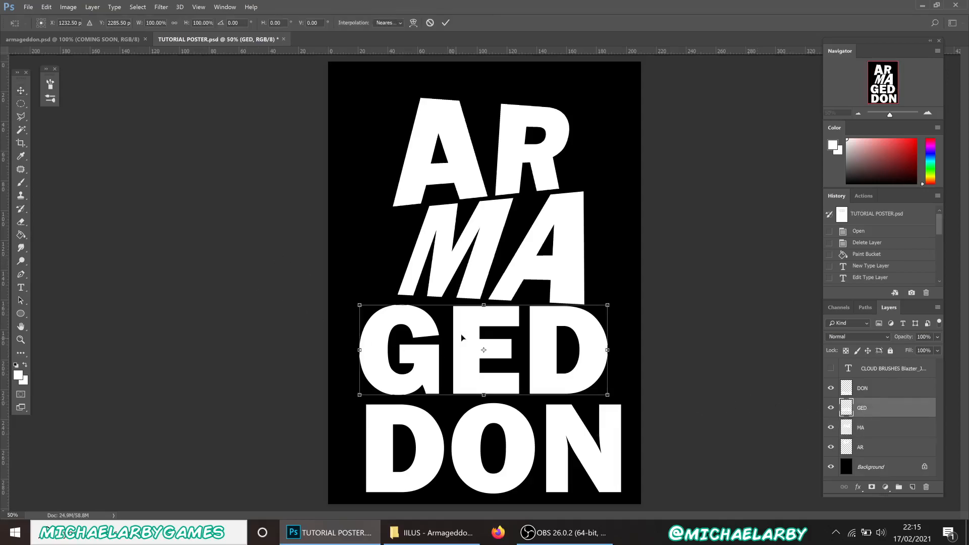
{"action": "right_click", "coordinate": [463, 336]}
{"action": "left_click", "coordinate": [493, 388]}
{"action": "mouse_move", "coordinate": [361, 305]}
{"action": "left_mouse_down"}
{"action": "mouse_move", "coordinate": [351, 286]}
{"action": "mouse_move", "coordinate": [352, 297]}
{"action": "left_mouse_up"}
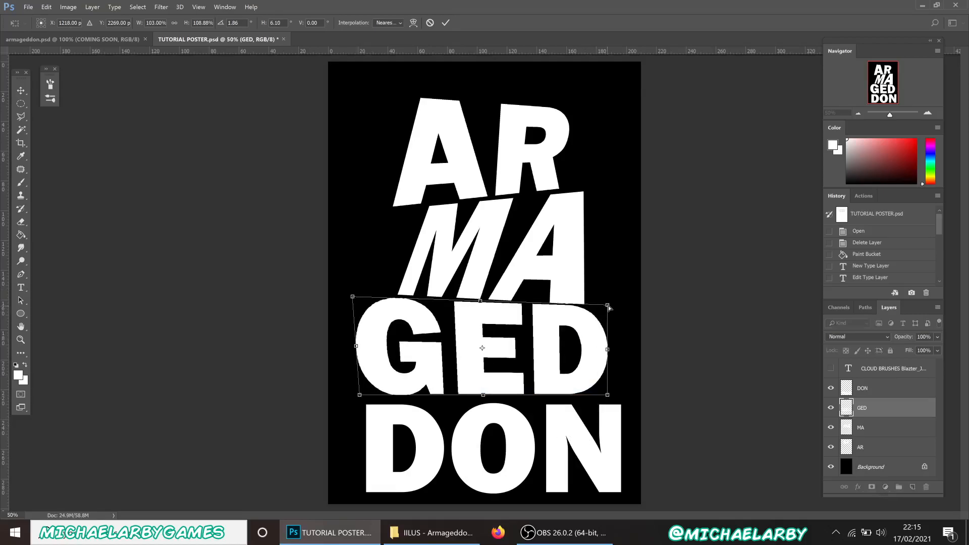
{"action": "left_click_drag", "start_coordinate": [608, 305], "coordinate": [601, 312]}
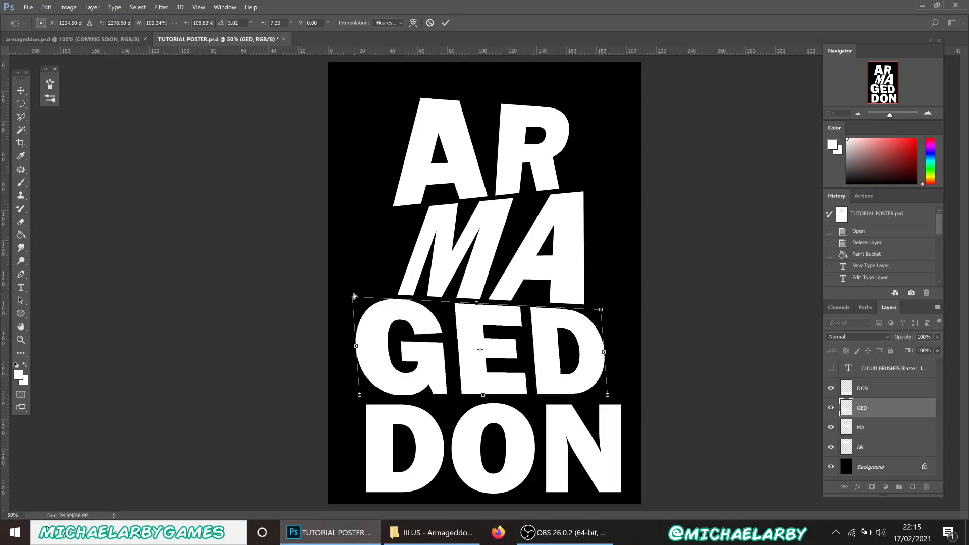
Widen and skew GED's bottom corners, apply the distortion, and view armageddon.psd
{"action": "left_click_drag", "start_coordinate": [353, 297], "coordinate": [349, 292]}
{"action": "left_click_drag", "start_coordinate": [604, 311], "coordinate": [604, 309]}
{"action": "left_click_drag", "start_coordinate": [608, 399], "coordinate": [621, 398]}
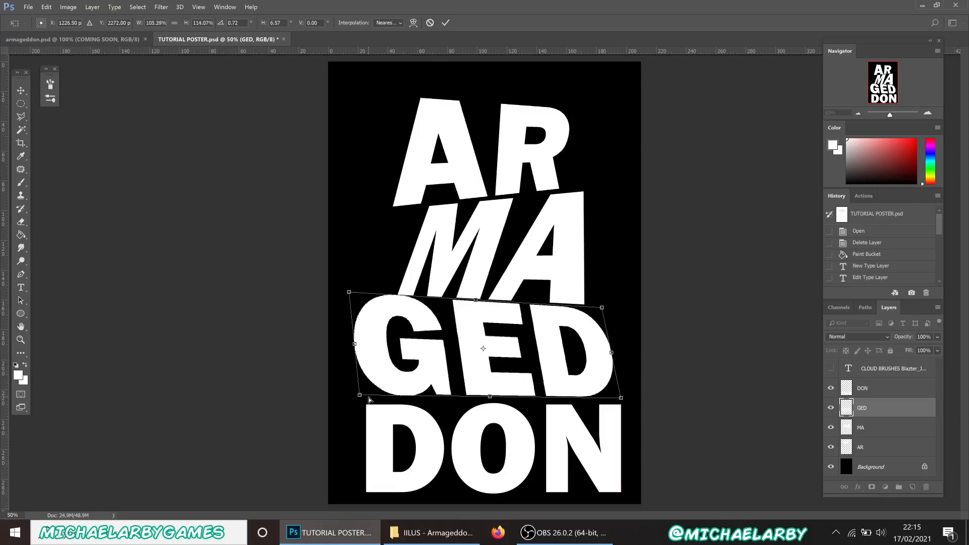
{"action": "left_click_drag", "start_coordinate": [360, 398], "coordinate": [365, 398]}
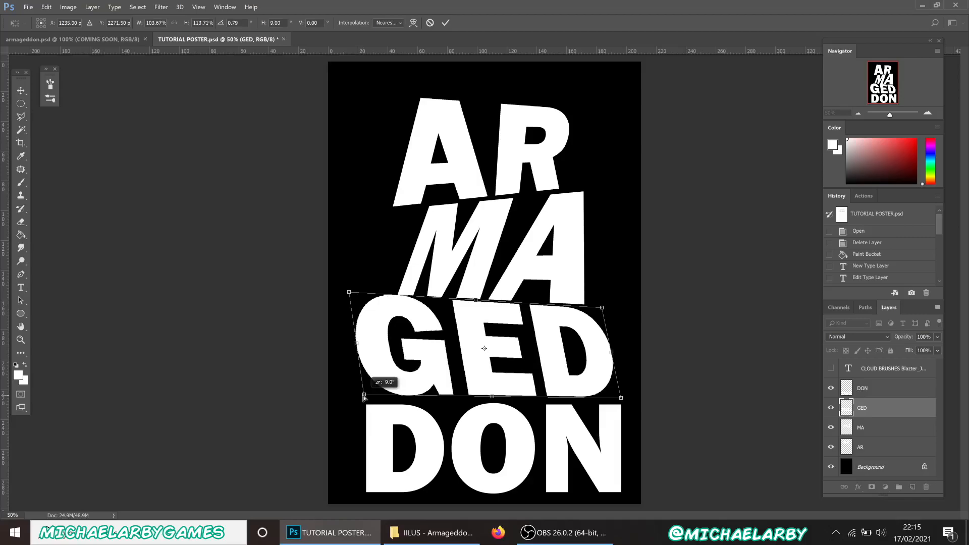
{"action": "mouse_move", "coordinate": [364, 398]}
{"action": "left_mouse_down"}
{"action": "mouse_move", "coordinate": [355, 398]}
{"action": "mouse_move", "coordinate": [373, 401]}
{"action": "left_mouse_up"}
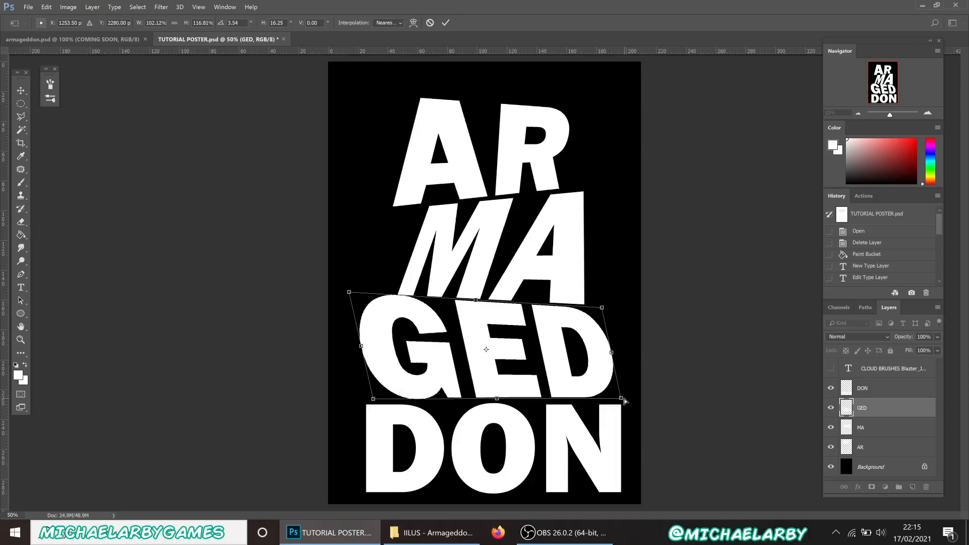
{"action": "left_click_drag", "start_coordinate": [624, 401], "coordinate": [636, 402]}
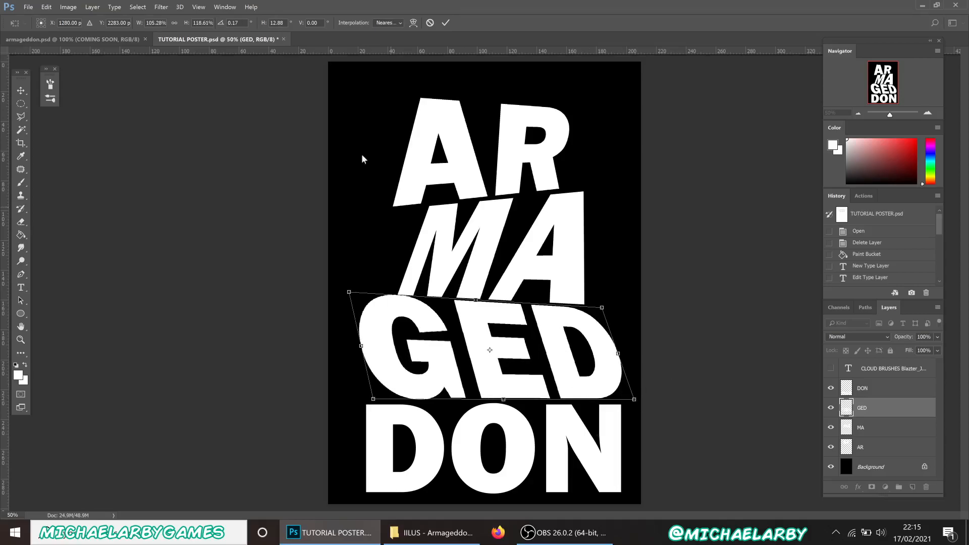
{"action": "left_click", "coordinate": [446, 23]}
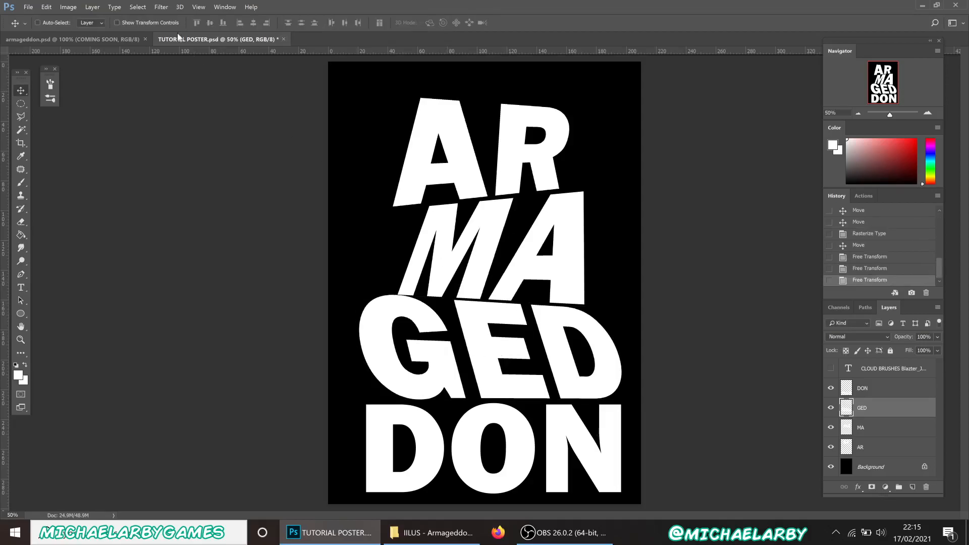
{"action": "left_click", "coordinate": [76, 40]}
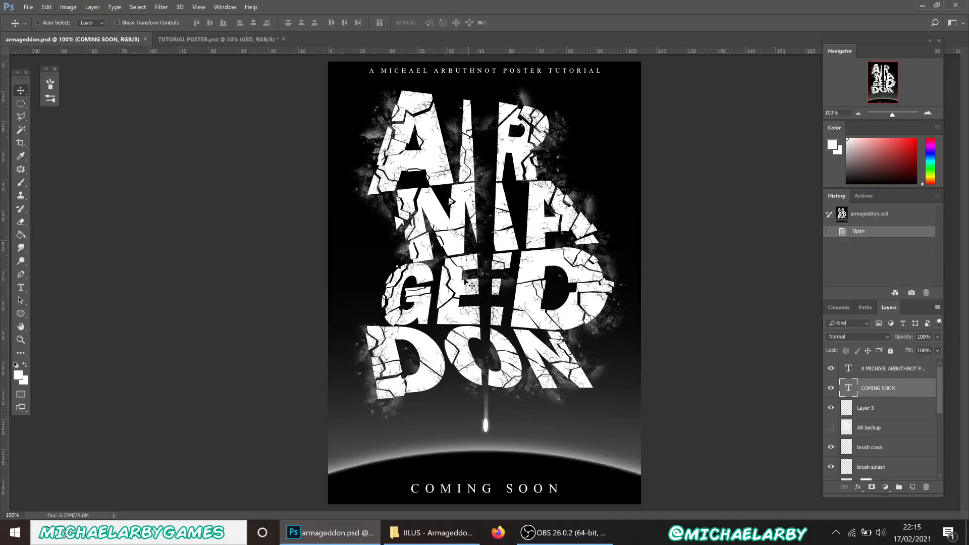
Distort DON: slant its left side, widen it left, stretch the bottom-right down, and apply
{"action": "left_click", "coordinate": [225, 41]}
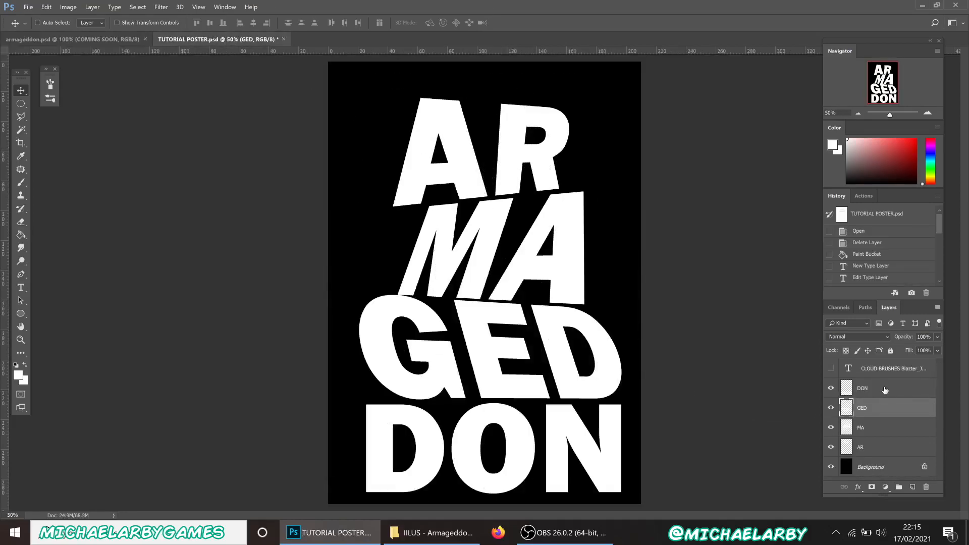
{"action": "left_click", "coordinate": [884, 391]}
{"action": "key", "text": "ctrl+t"}
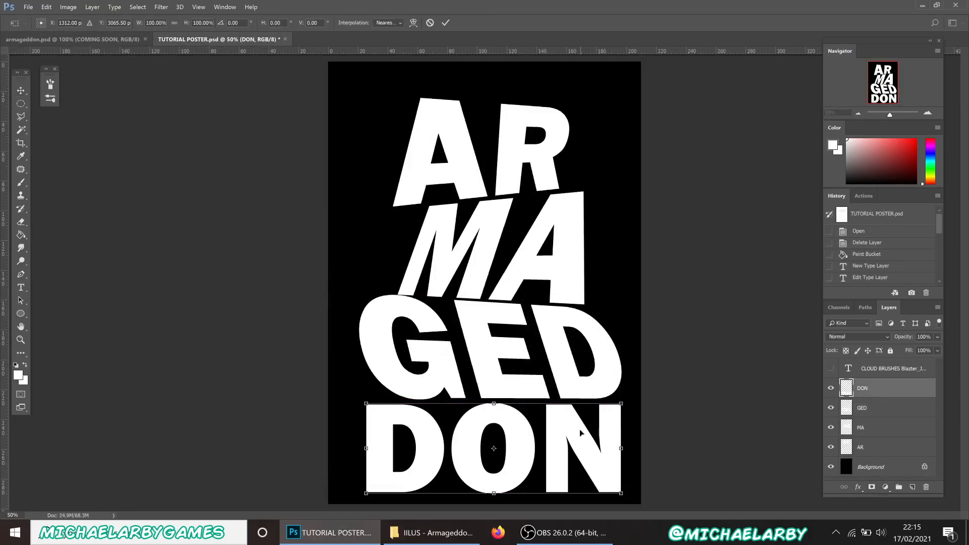
{"action": "right_click", "coordinate": [584, 435]}
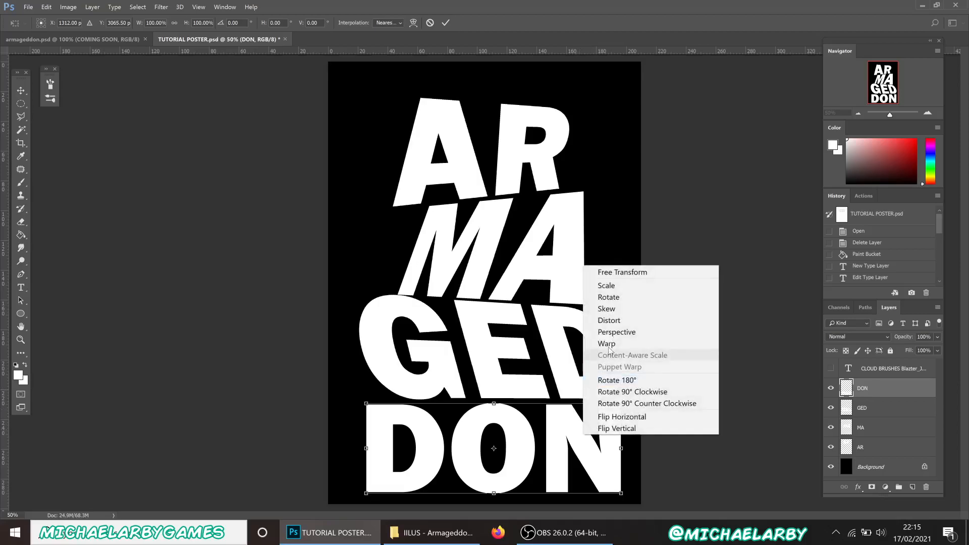
{"action": "left_click", "coordinate": [614, 320]}
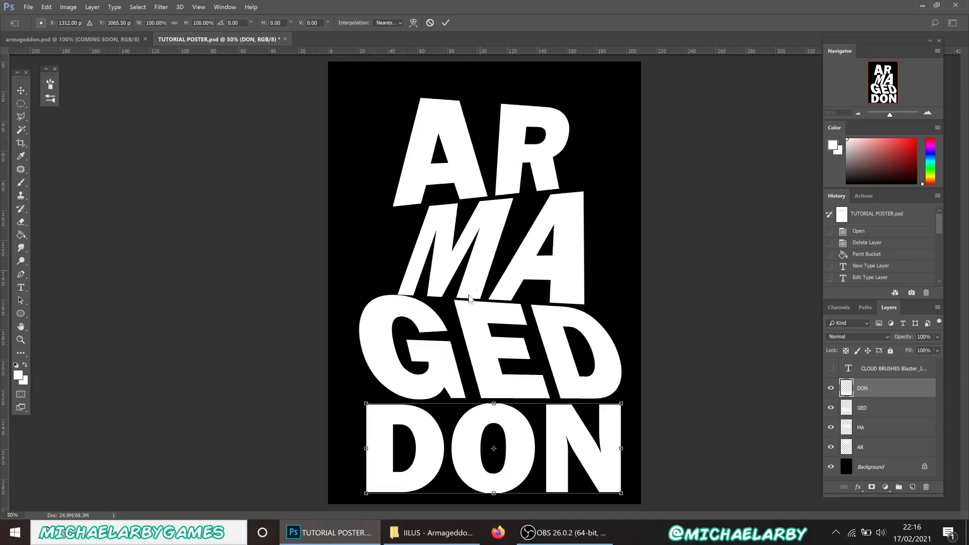
{"action": "left_click_drag", "start_coordinate": [620, 404], "coordinate": [629, 399]}
{"action": "left_click_drag", "start_coordinate": [367, 404], "coordinate": [382, 405]}
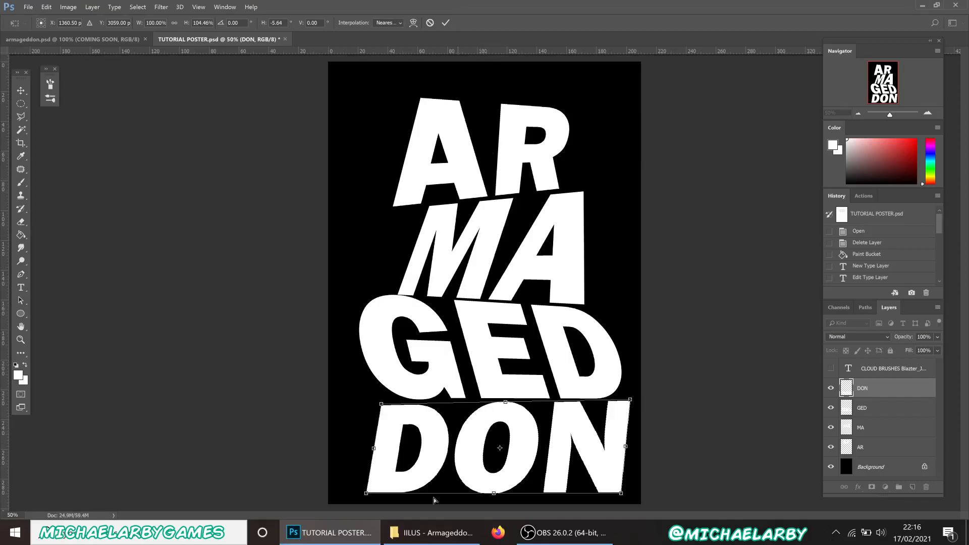
{"action": "left_click_drag", "start_coordinate": [358, 495], "coordinate": [334, 488]}
{"action": "left_click_drag", "start_coordinate": [622, 495], "coordinate": [618, 516]}
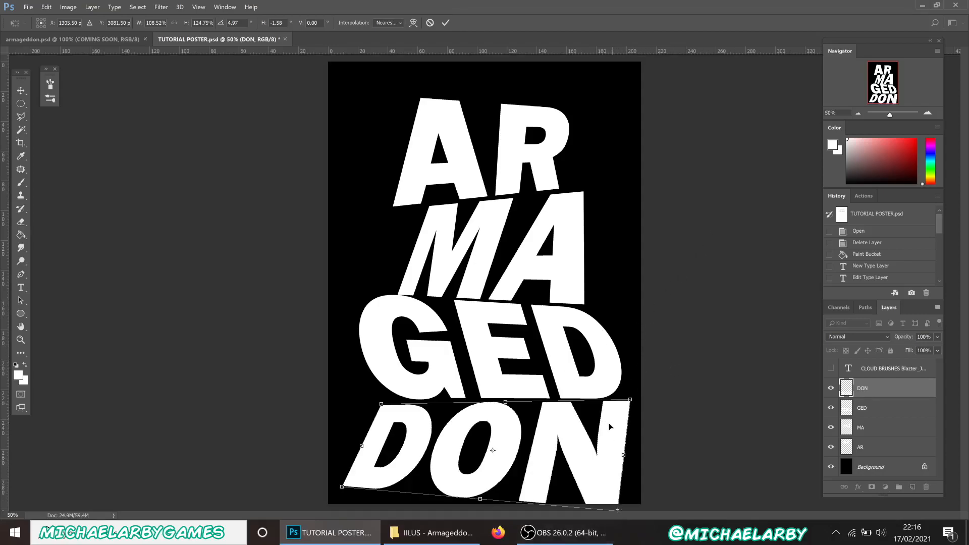
{"action": "left_click_drag", "start_coordinate": [380, 404], "coordinate": [379, 403]}
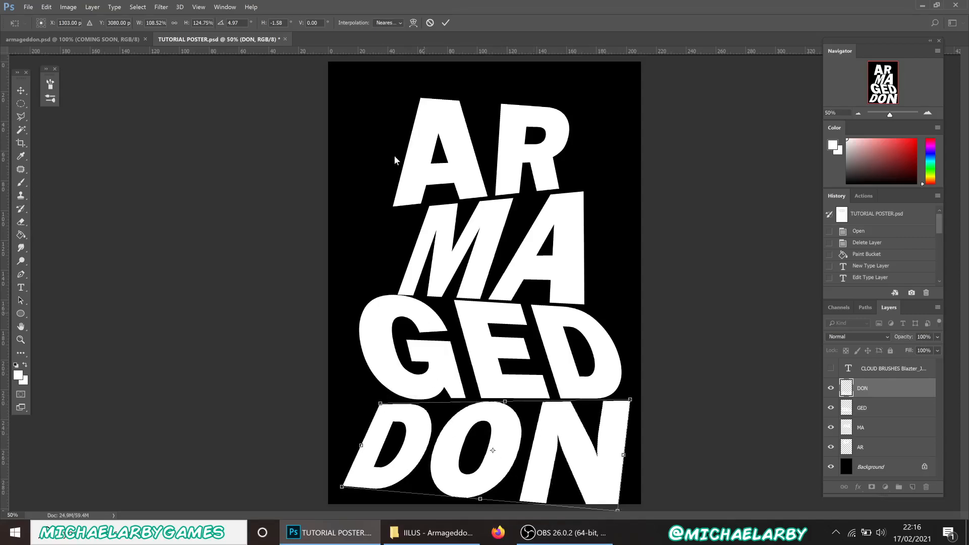
{"action": "left_click", "coordinate": [446, 23]}
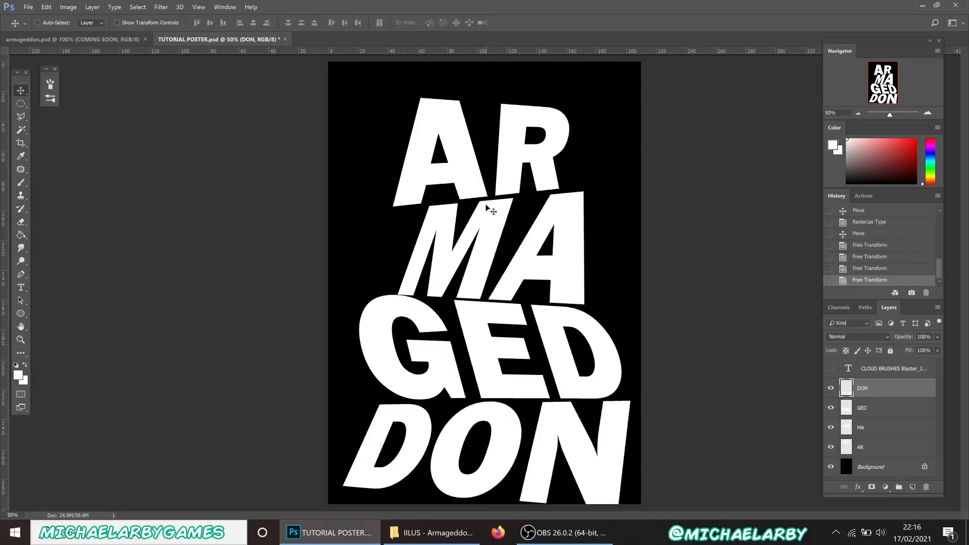
Move all four ARMAGEDDON word layers up together and merge them into a single DON layer
{"action": "left_click", "coordinate": [882, 449], "text": "shift"}
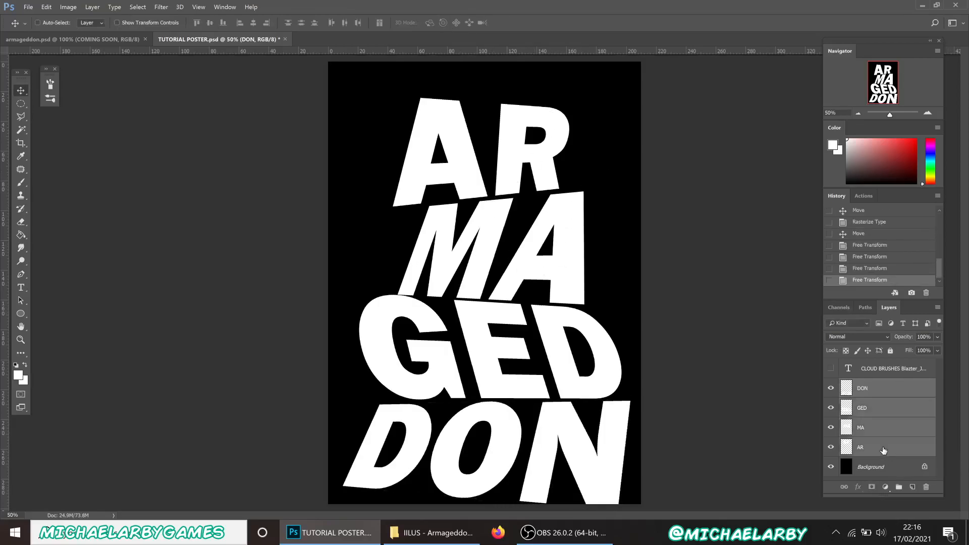
{"action": "left_click_drag", "start_coordinate": [566, 439], "coordinate": [566, 410]}
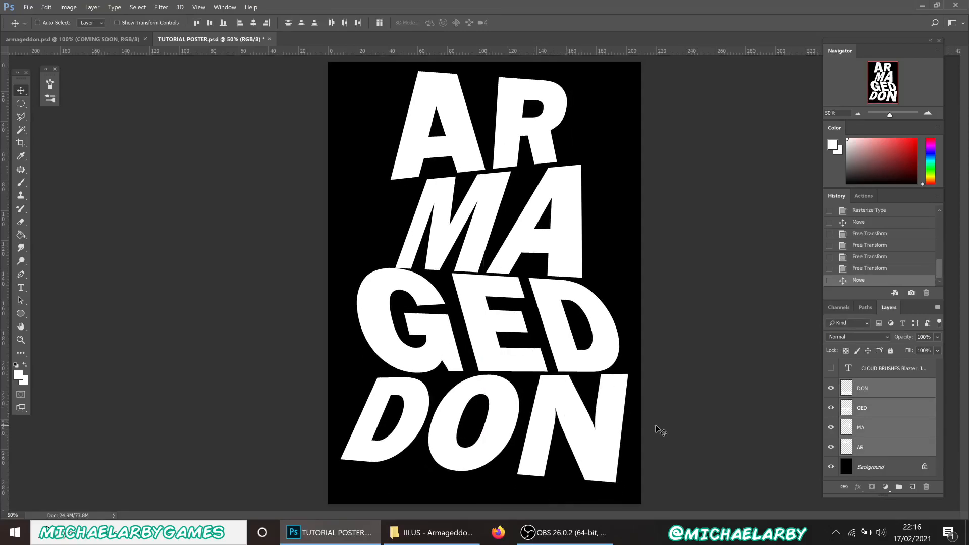
{"action": "right_click", "coordinate": [890, 448]}
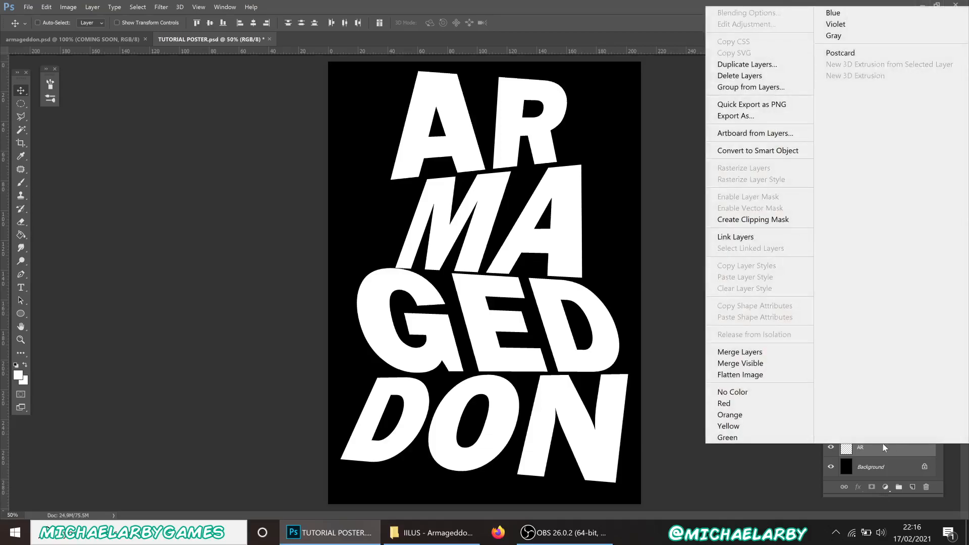
{"action": "left_click", "coordinate": [739, 351]}
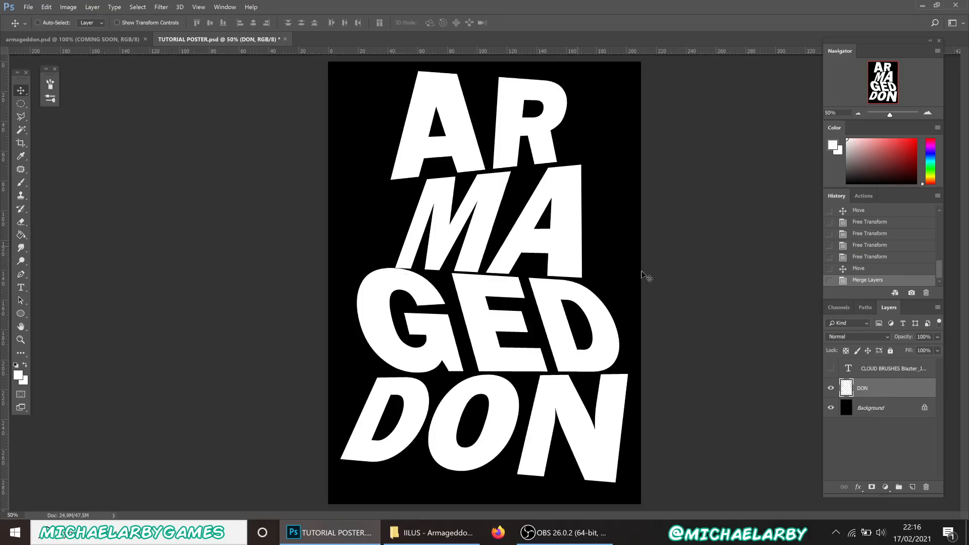
Duplicate the merged lettering layer as DON BACKUP and hide the copy
{"action": "right_click", "coordinate": [880, 393]}
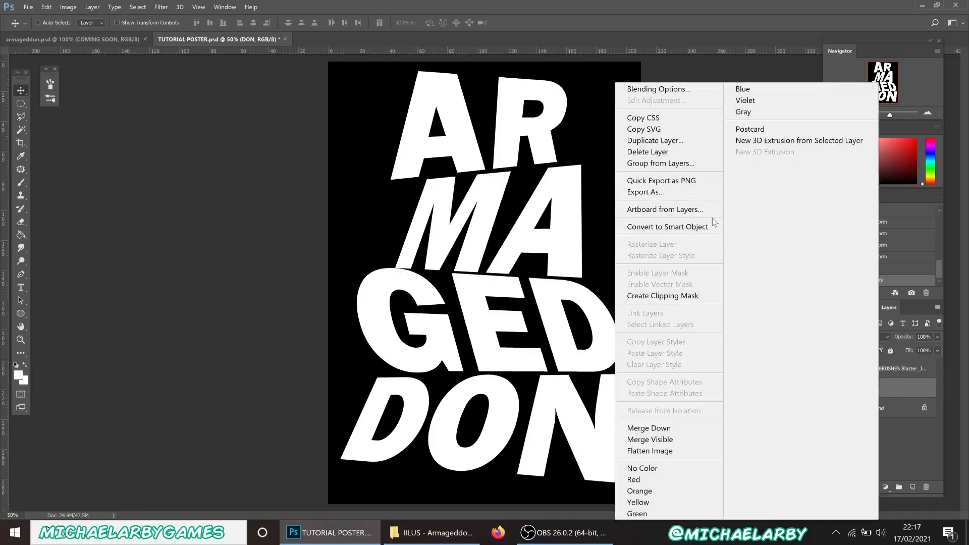
{"action": "left_click", "coordinate": [654, 140]}
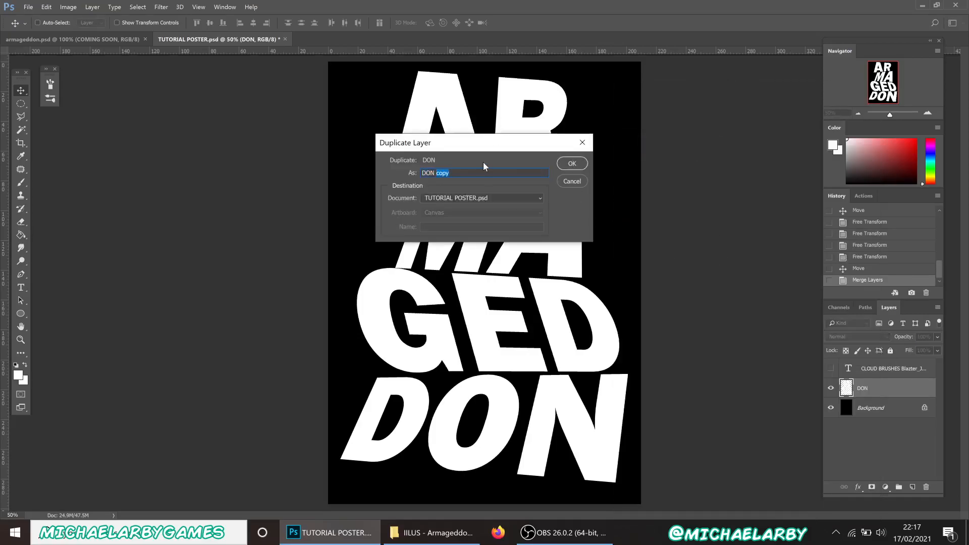
{"action": "type", "text": "BACKGROUNF"}
{"action": "key", "text": "BackSpace"}
{"action": "left_click", "coordinate": [572, 163]}
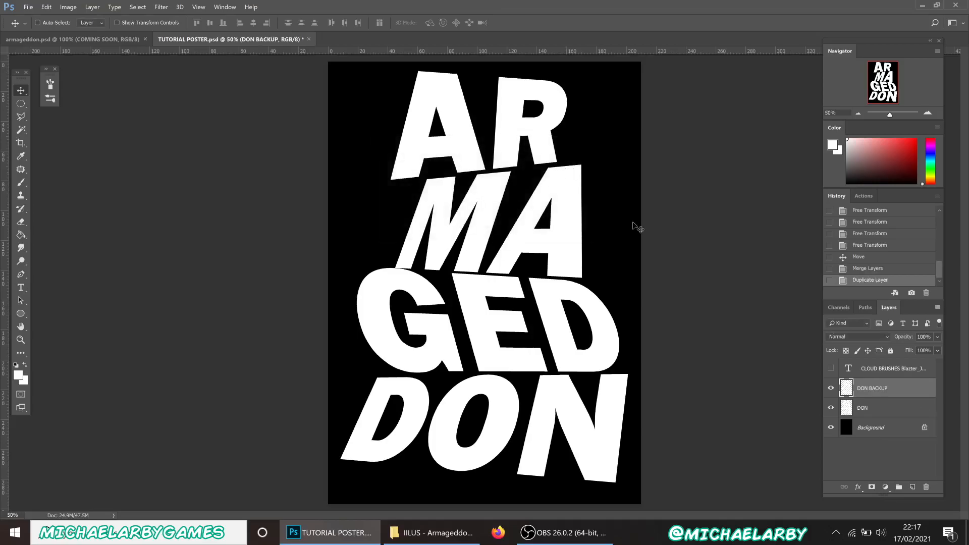
{"action": "left_click", "coordinate": [831, 389]}
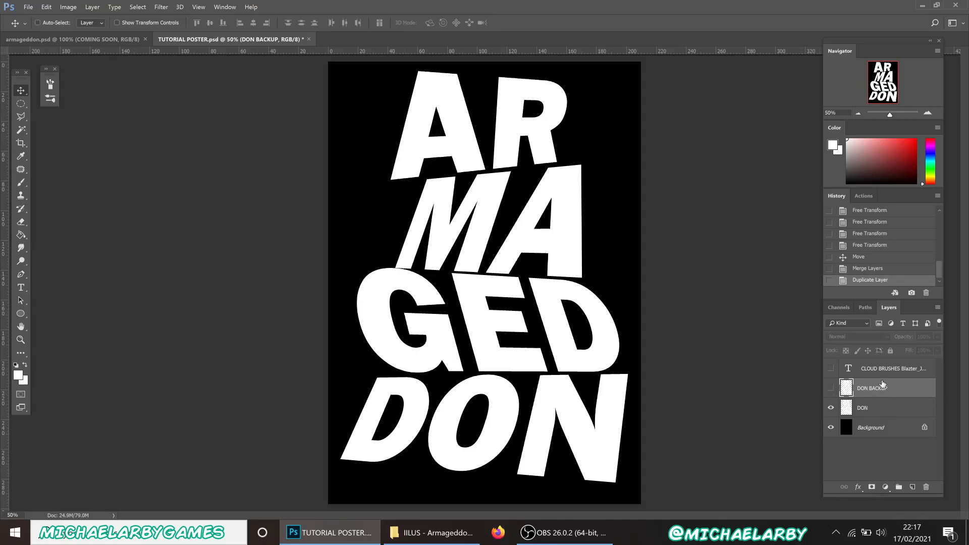
Scale the DON lettering down to about 90% and shift it right and down to recentre it
{"action": "left_click", "coordinate": [882, 412]}
{"action": "key", "text": "ctrl+t"}
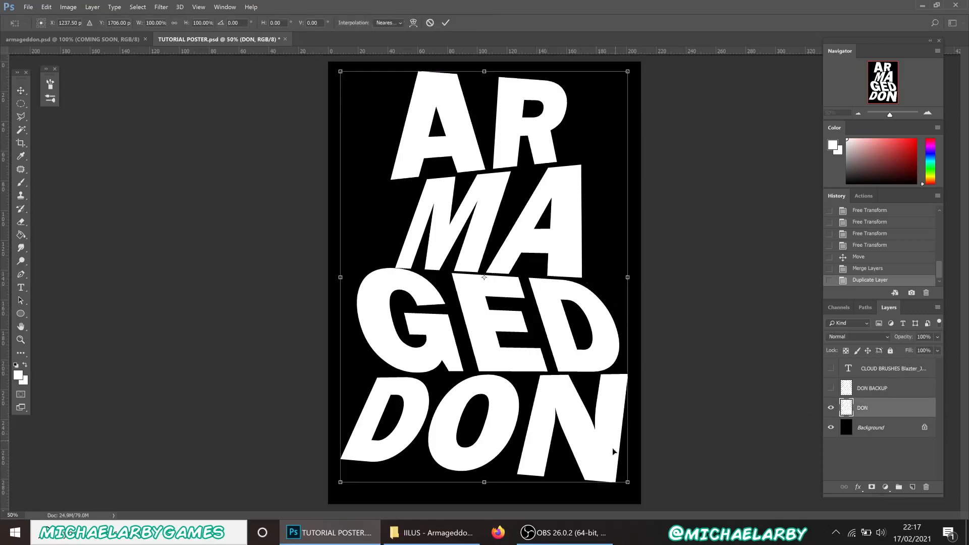
{"action": "left_click_drag", "start_coordinate": [628, 483], "coordinate": [581, 404]}
{"action": "left_click_drag", "start_coordinate": [456, 274], "coordinate": [483, 294]}
{"action": "left_click", "coordinate": [444, 23]}
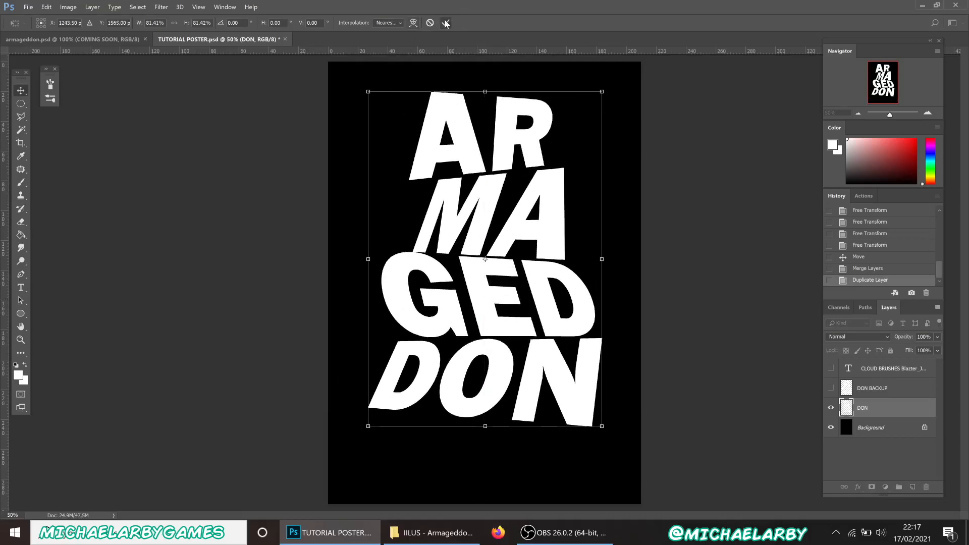
{"action": "left_click", "coordinate": [21, 108]}
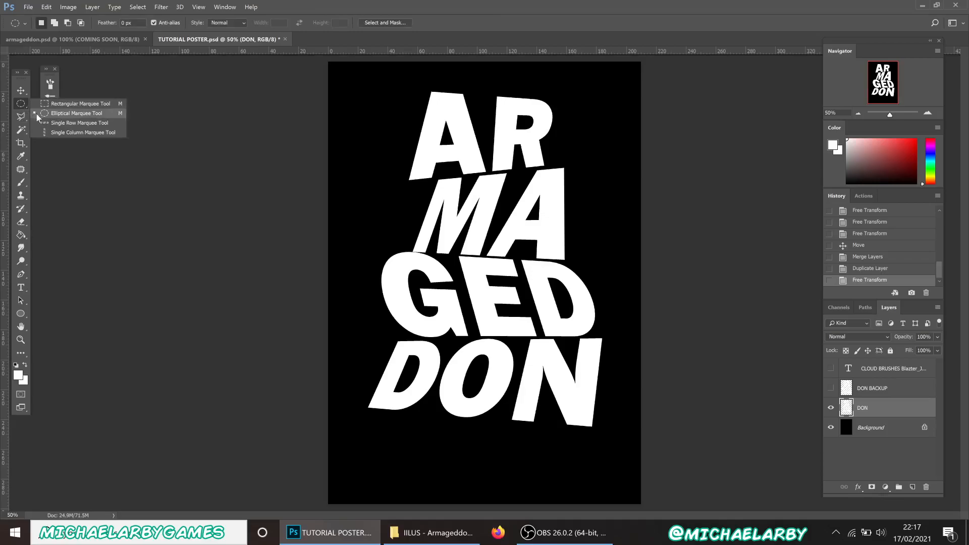
{"action": "left_click", "coordinate": [65, 104]}
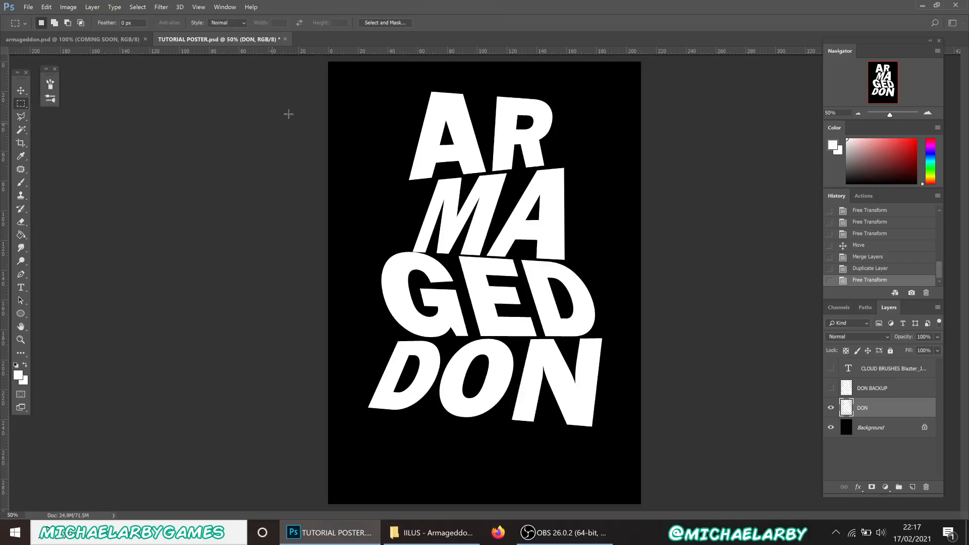
{"action": "left_click_drag", "start_coordinate": [348, 76], "coordinate": [487, 455]}
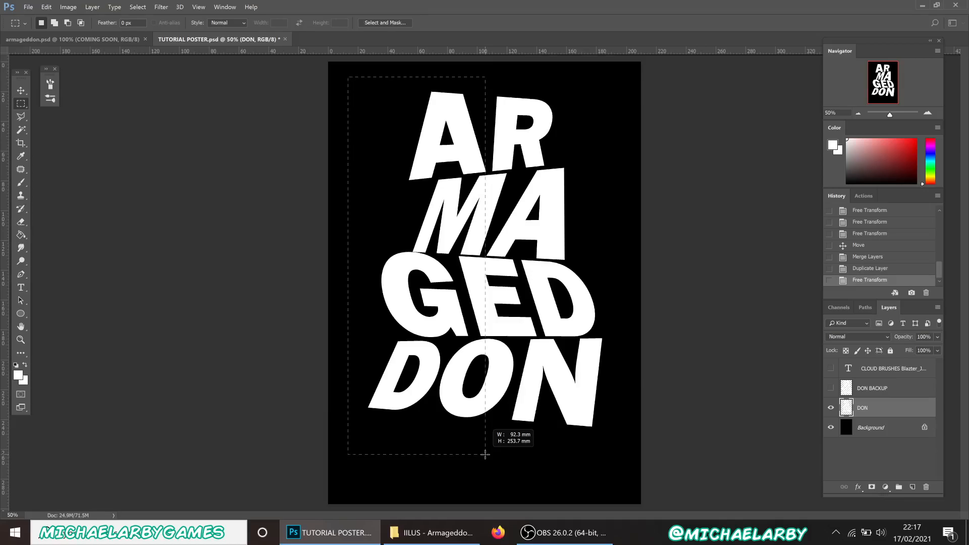
{"action": "left_click_drag", "start_coordinate": [485, 455], "coordinate": [498, 457]}
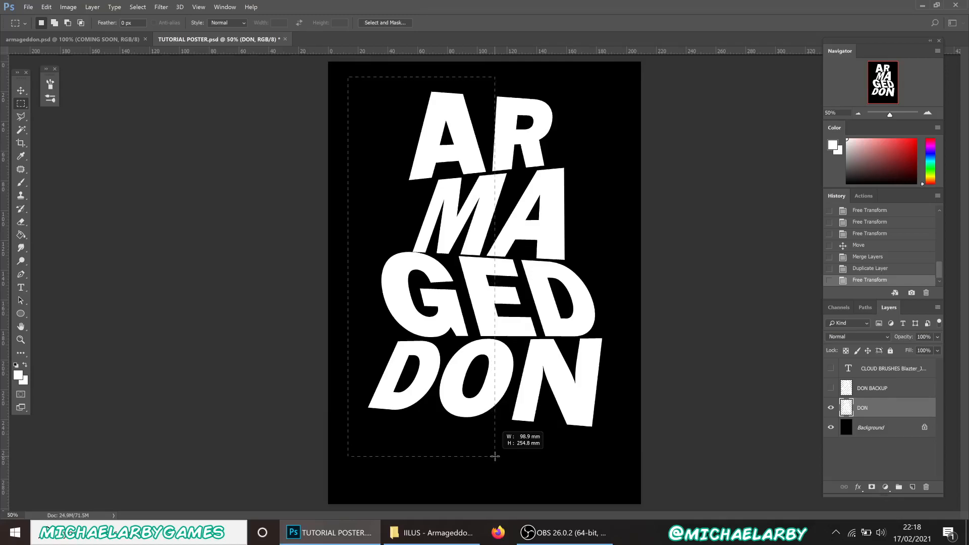
{"action": "left_click_drag", "start_coordinate": [494, 457], "coordinate": [491, 455]}
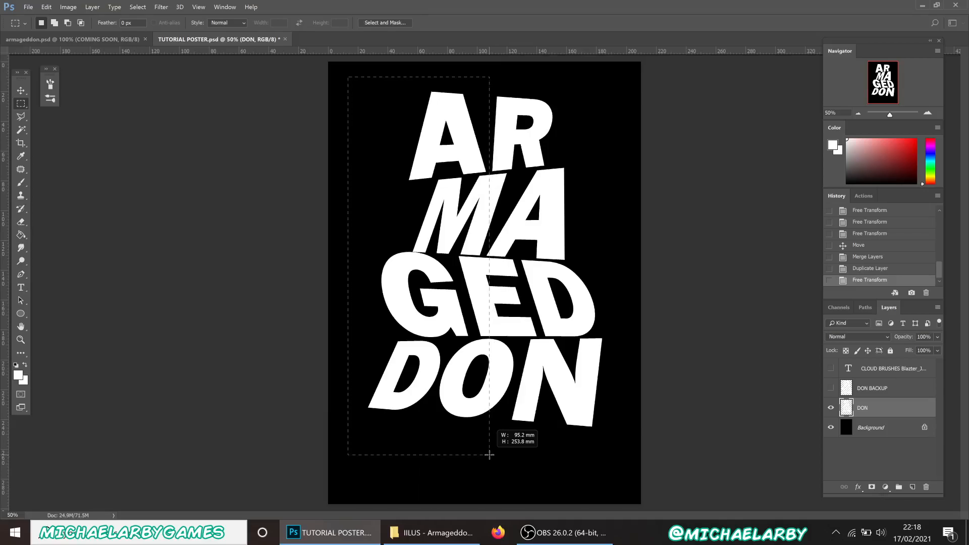
{"action": "left_click_drag", "start_coordinate": [489, 454], "coordinate": [490, 455]}
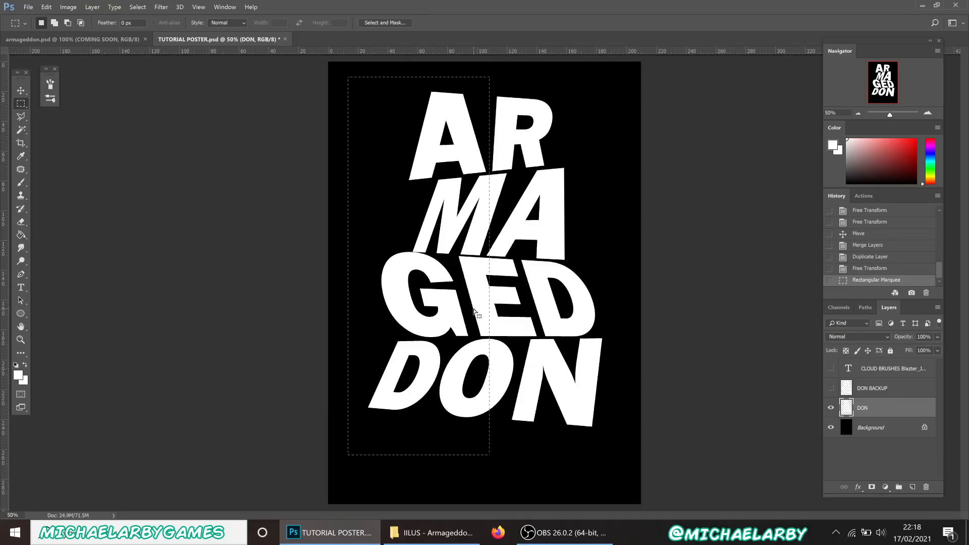
{"action": "key", "text": "ctrl+d"}
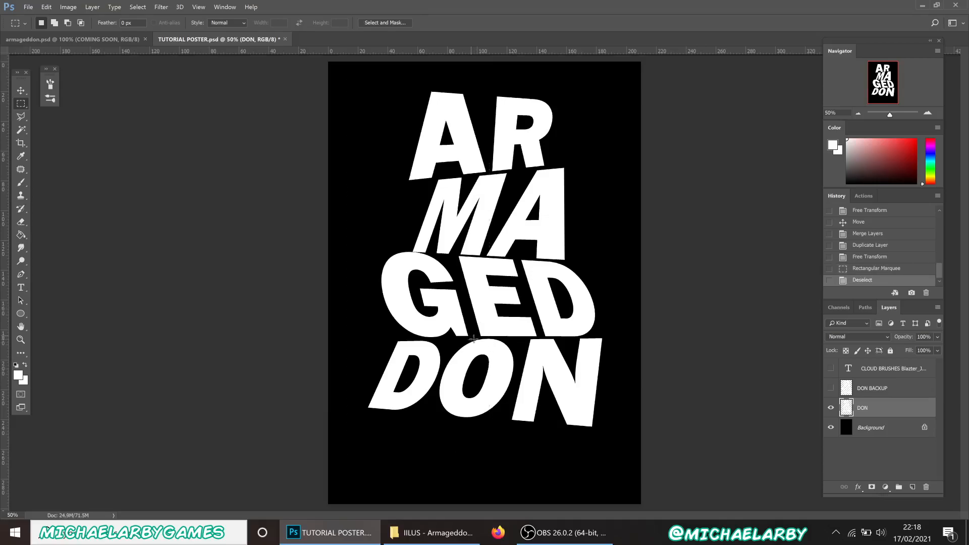
{"action": "left_click", "coordinate": [923, 112]}
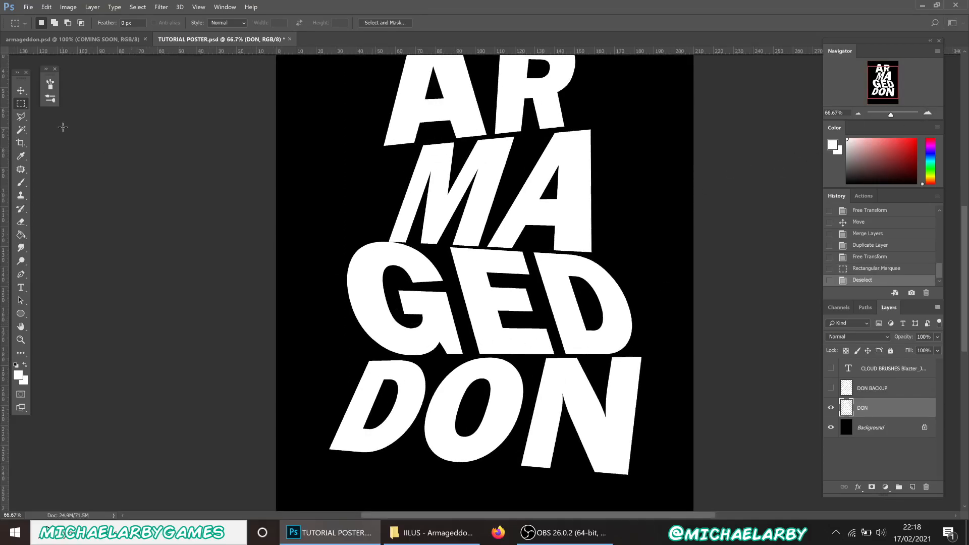
With the Polygonal Lasso, select the DON row and shift it slightly right and down
{"action": "left_click", "coordinate": [20, 118]}
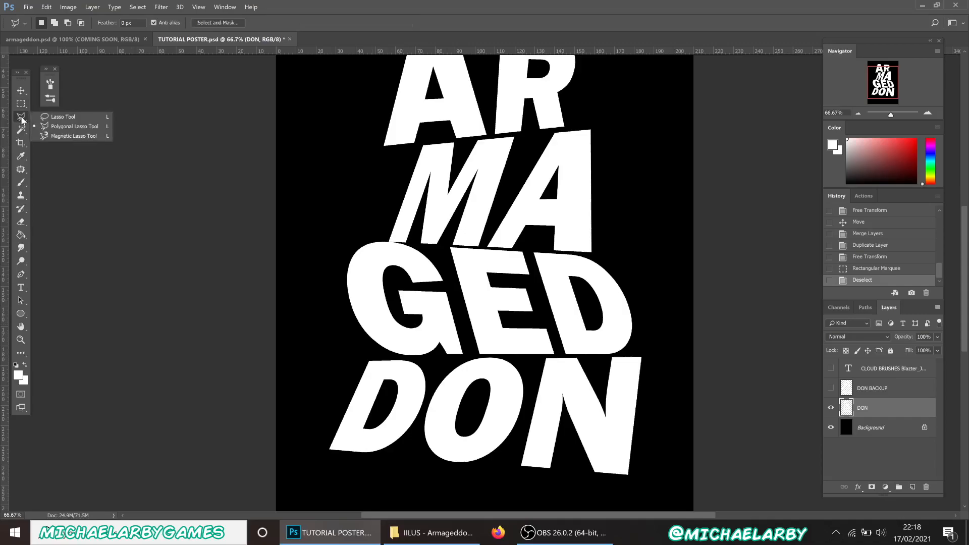
{"action": "left_click", "coordinate": [46, 129]}
{"action": "left_click", "coordinate": [351, 358]}
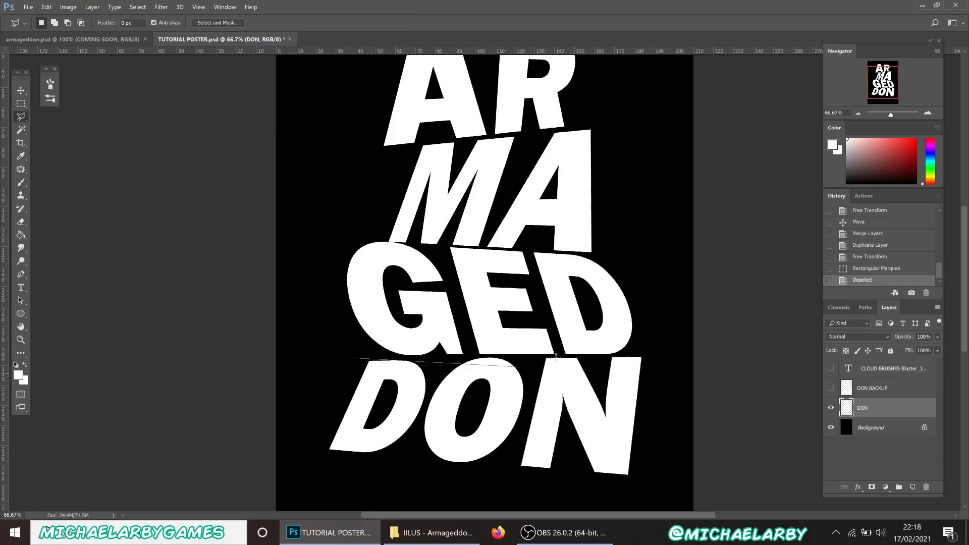
{"action": "left_click", "coordinate": [661, 355]}
{"action": "left_click", "coordinate": [634, 491]}
{"action": "left_click", "coordinate": [313, 464]}
{"action": "left_click", "coordinate": [352, 358]}
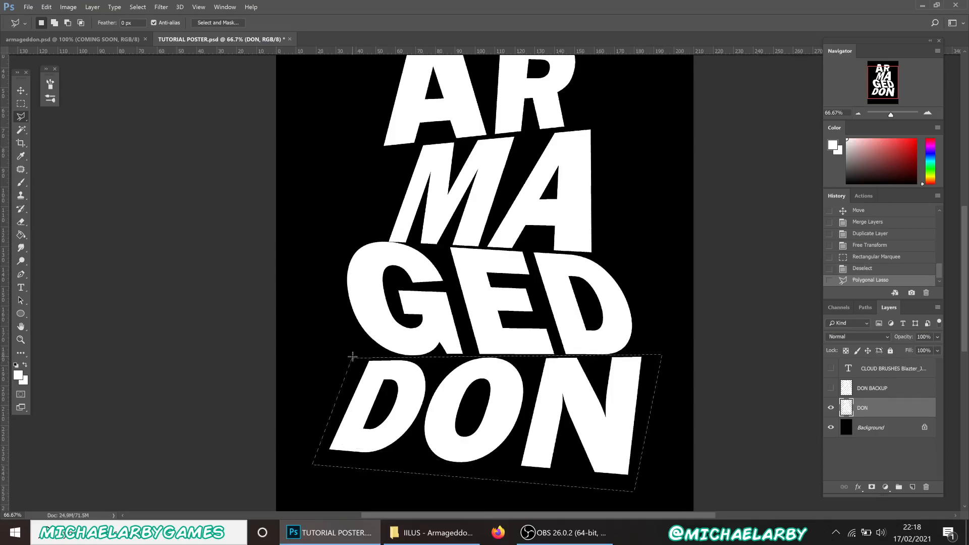
{"action": "key", "text": "v"}
{"action": "left_click_drag", "start_coordinate": [443, 427], "coordinate": [460, 429]}
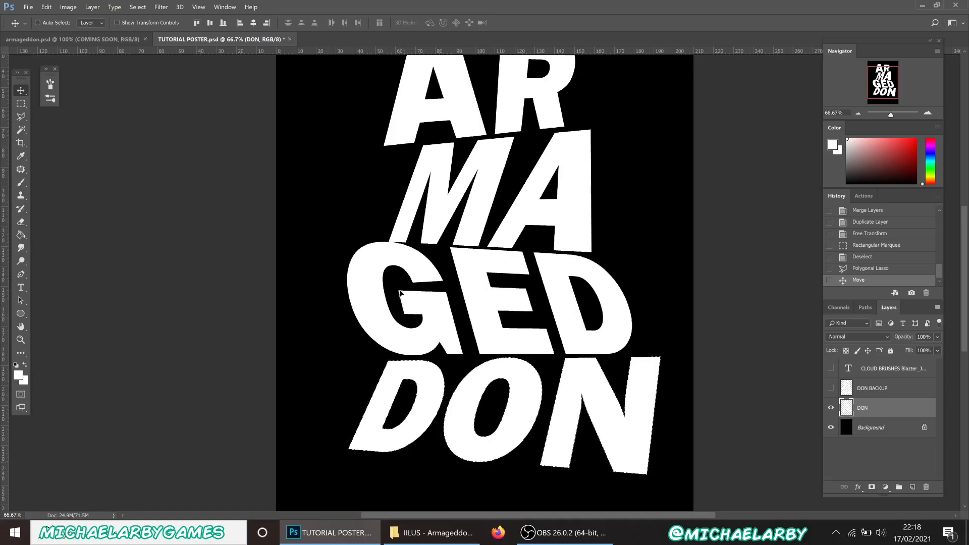
Begin a polygonal selection around the GED row
{"action": "key", "text": "l"}
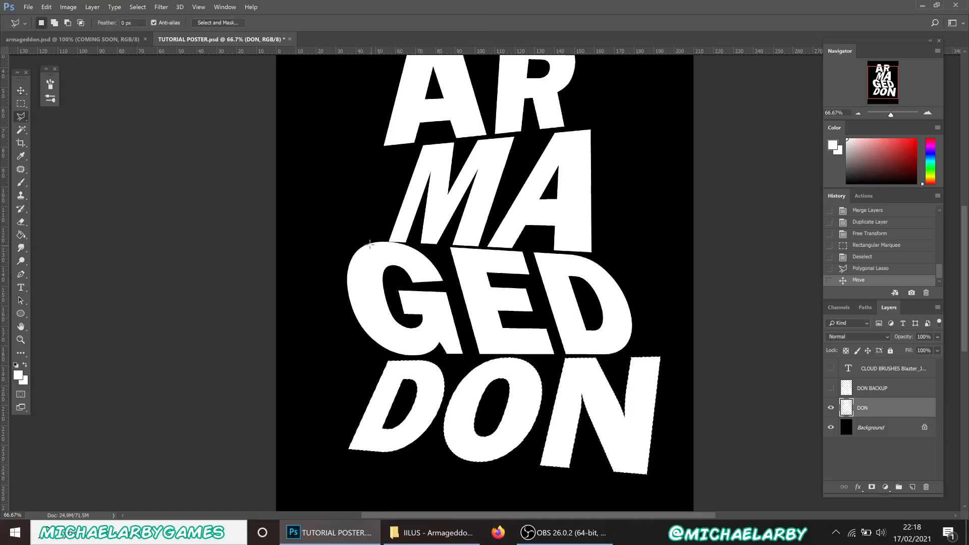
{"action": "left_click", "coordinate": [337, 236]}
{"action": "left_click", "coordinate": [388, 242]}
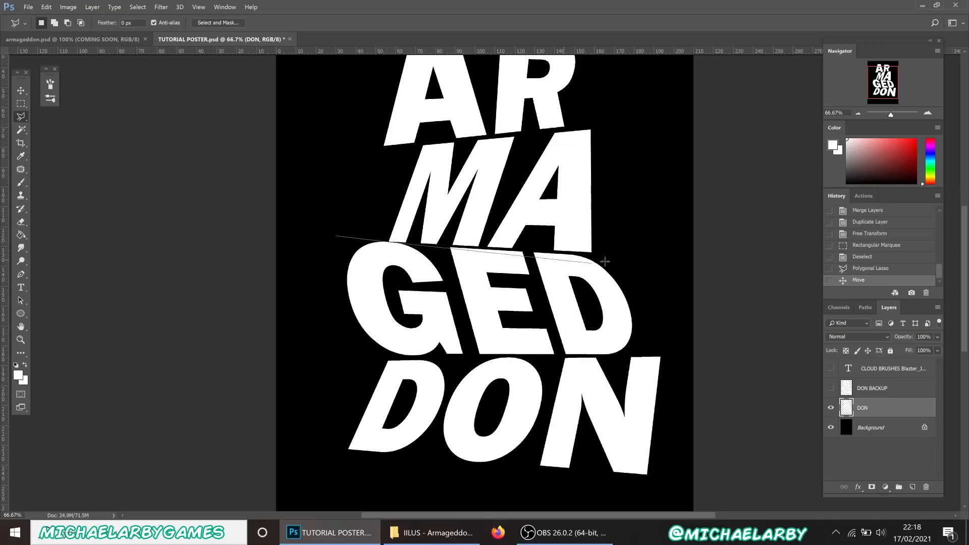
Close the selection around GED, nudge that row slightly left, and zoom out to the whole poster
{"action": "left_click", "coordinate": [632, 257]}
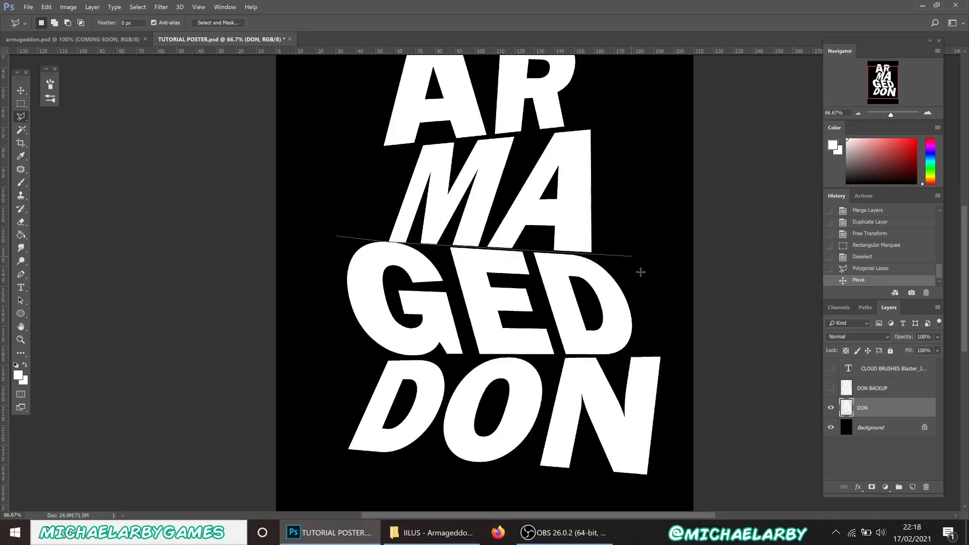
{"action": "left_click", "coordinate": [642, 354]}
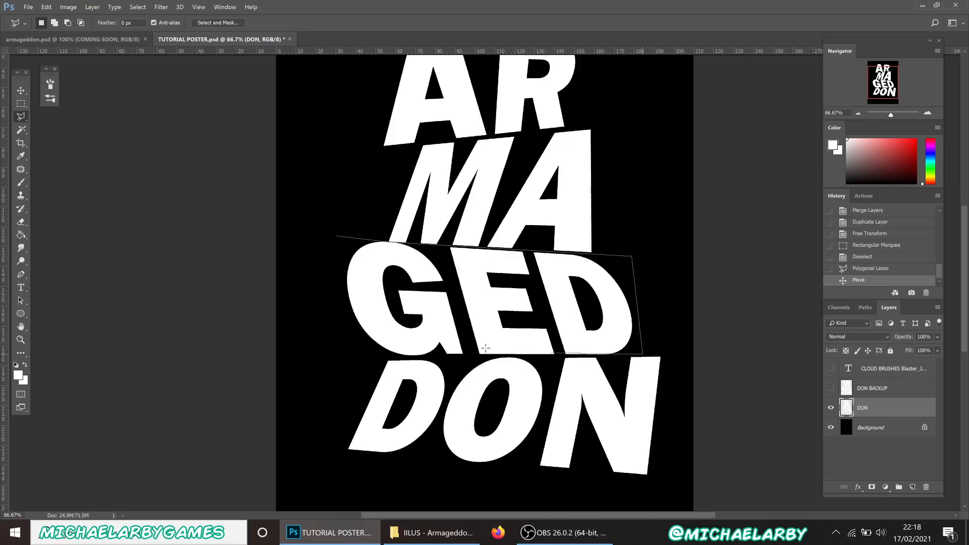
{"action": "left_click", "coordinate": [345, 359]}
{"action": "left_click", "coordinate": [329, 236]}
{"action": "key", "text": "v"}
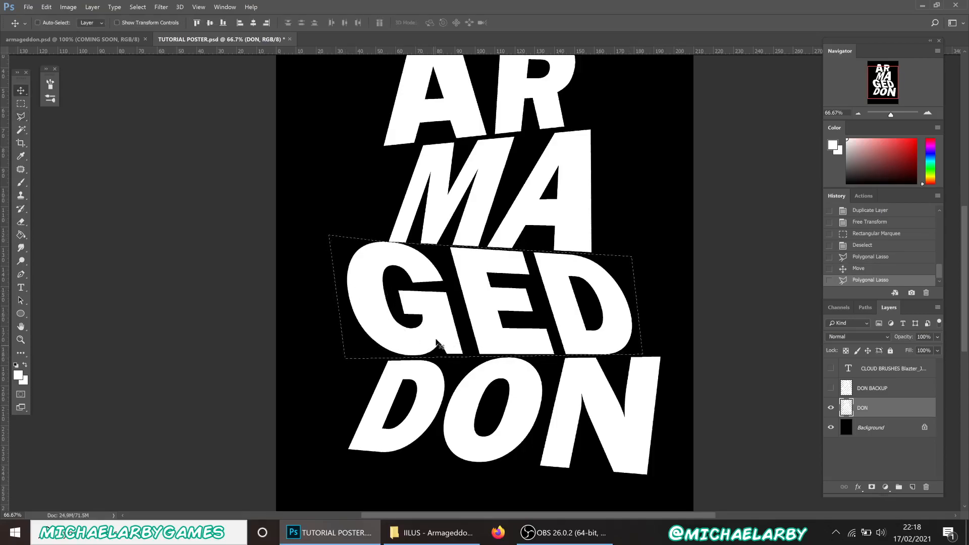
{"action": "left_click_drag", "start_coordinate": [433, 335], "coordinate": [415, 334]}
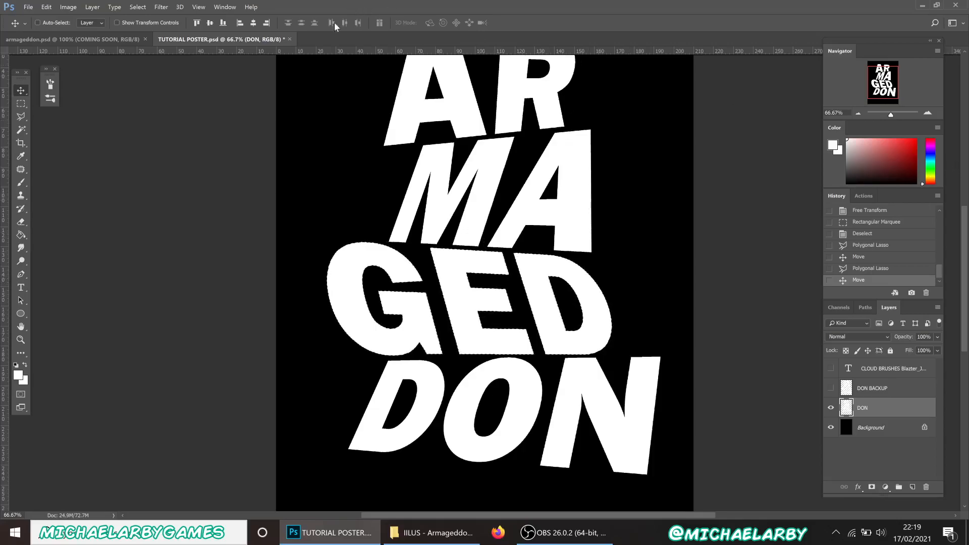
{"action": "left_click", "coordinate": [21, 105]}
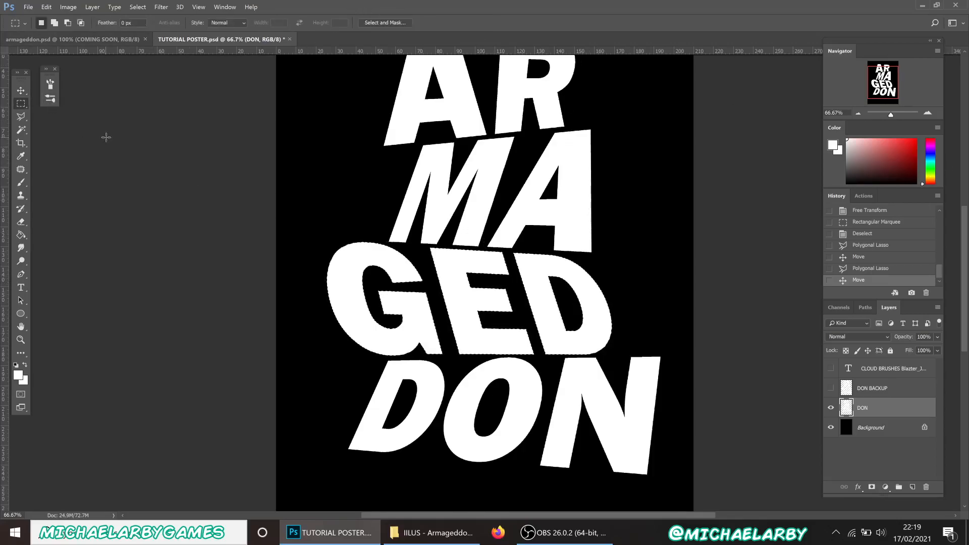
{"action": "left_click", "coordinate": [859, 114]}
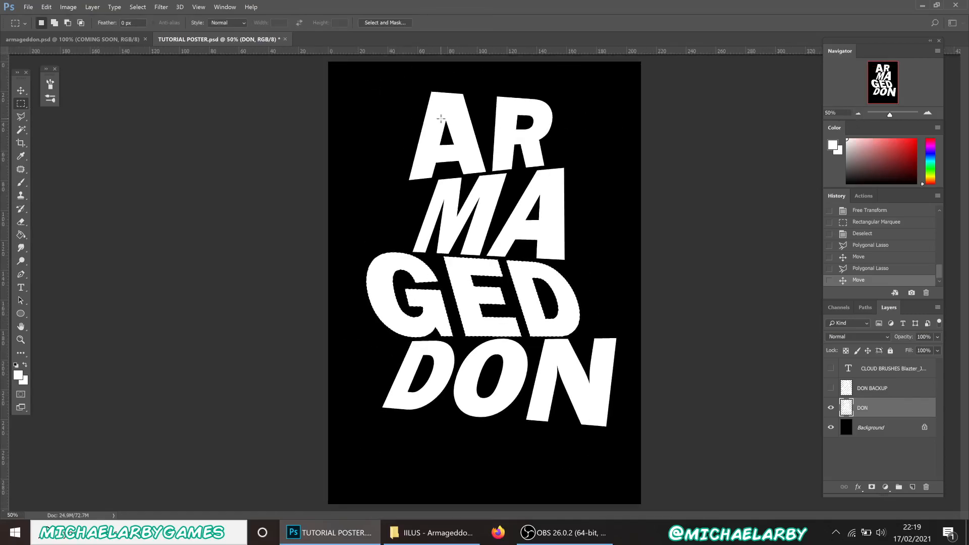
Restore the GED move in History, then marquee the lettering's left half and shift it left
{"action": "left_click", "coordinate": [878, 270]}
{"action": "left_click", "coordinate": [874, 282]}
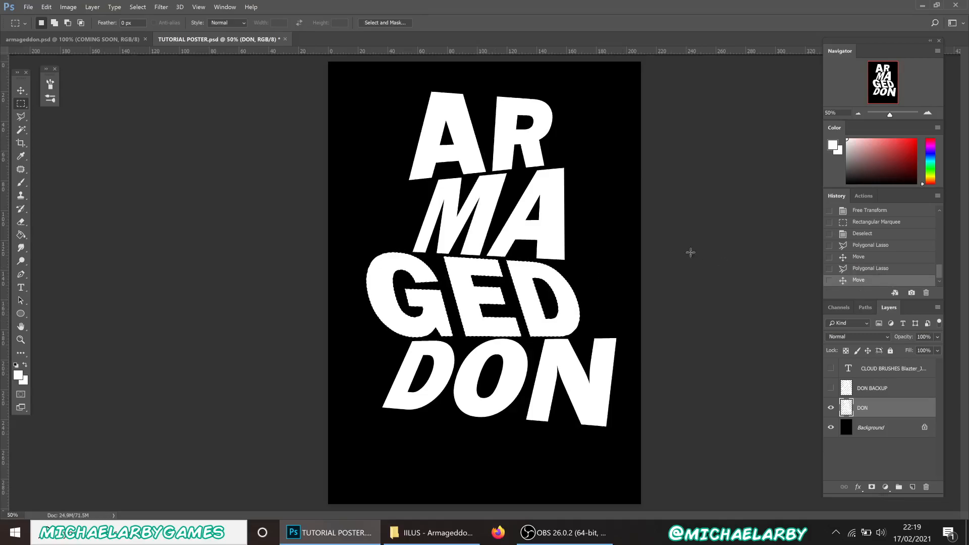
{"action": "left_click_drag", "start_coordinate": [349, 75], "coordinate": [488, 447]}
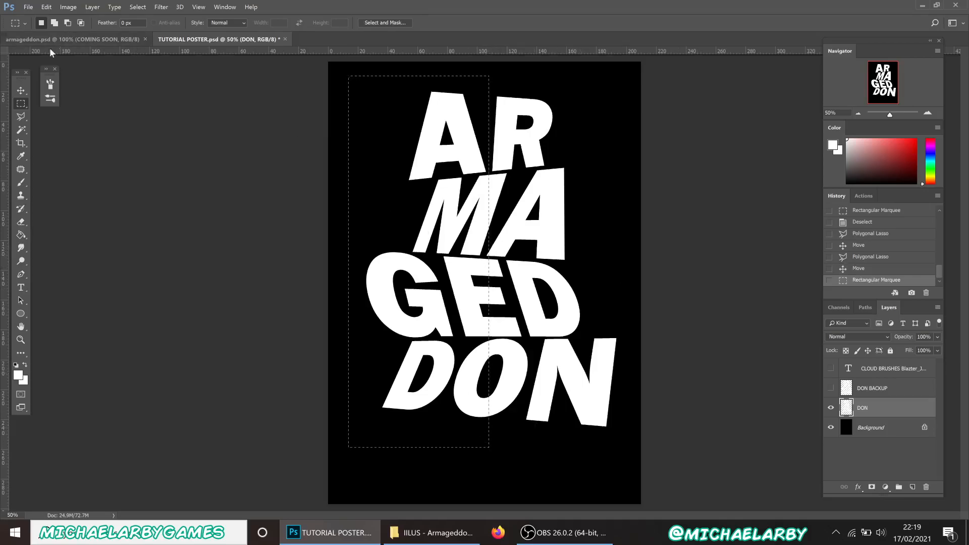
{"action": "left_click", "coordinate": [20, 90]}
{"action": "left_click_drag", "start_coordinate": [478, 313], "coordinate": [467, 311]}
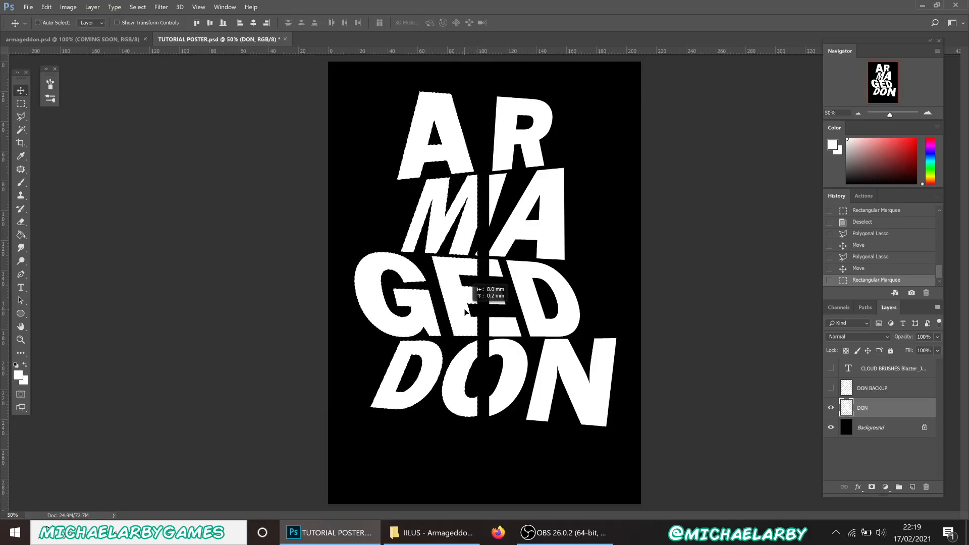
{"action": "left_click_drag", "start_coordinate": [466, 311], "coordinate": [466, 312]}
Rotate the left half about -2 degrees and commit the transform
{"action": "key", "text": "ctrl"}
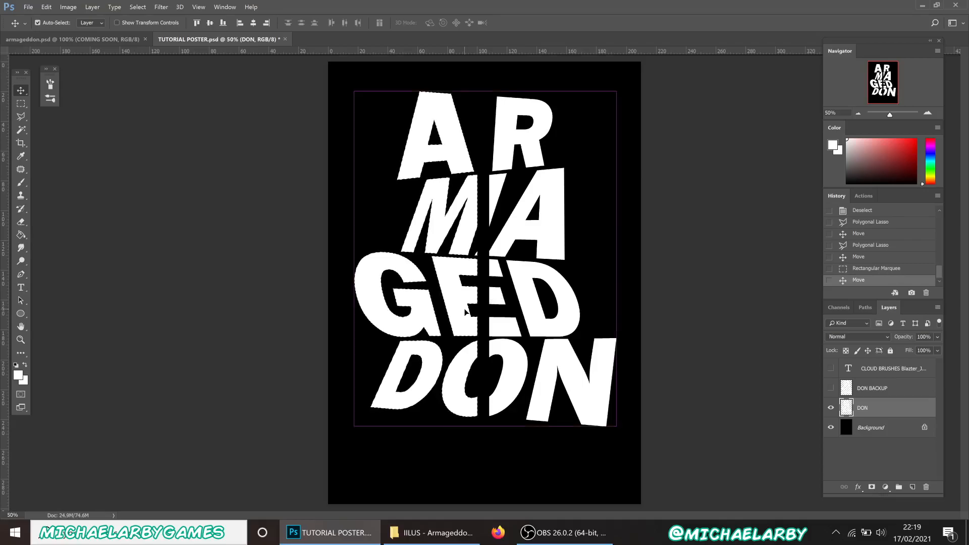
{"action": "key", "text": "ctrl+t"}
{"action": "left_click_drag", "start_coordinate": [410, 79], "coordinate": [407, 80]}
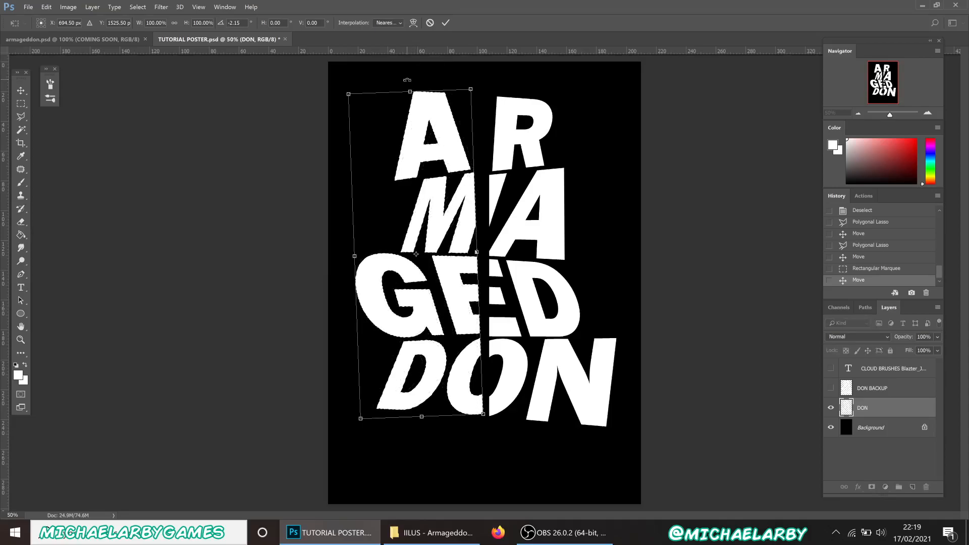
{"action": "left_click", "coordinate": [446, 23]}
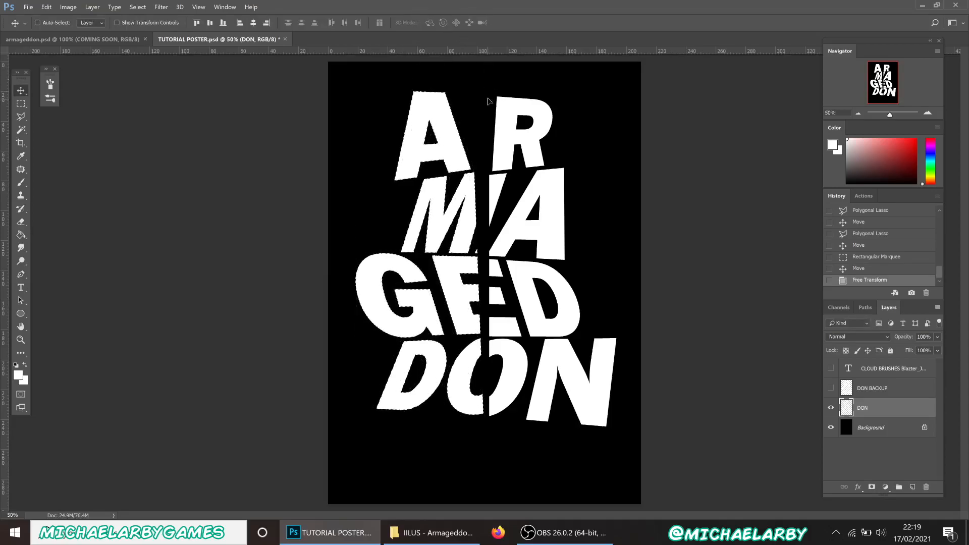
{"action": "left_click", "coordinate": [21, 104]}
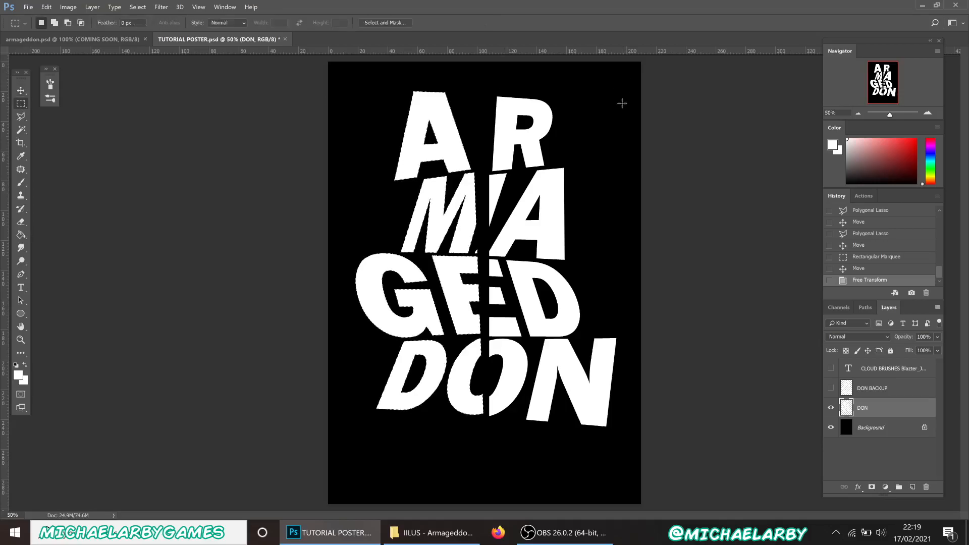
Rotate the lettering's right half about 2.14 degrees clockwise, shift it right, and commit
{"action": "left_click_drag", "start_coordinate": [632, 91], "coordinate": [488, 439]}
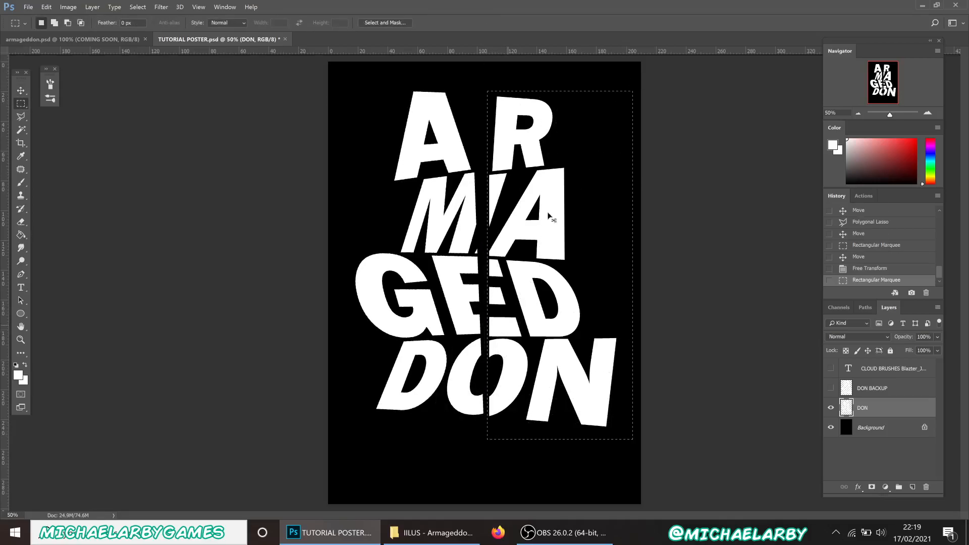
{"action": "key", "text": "ctrl+t"}
{"action": "left_click_drag", "start_coordinate": [568, 83], "coordinate": [575, 83]}
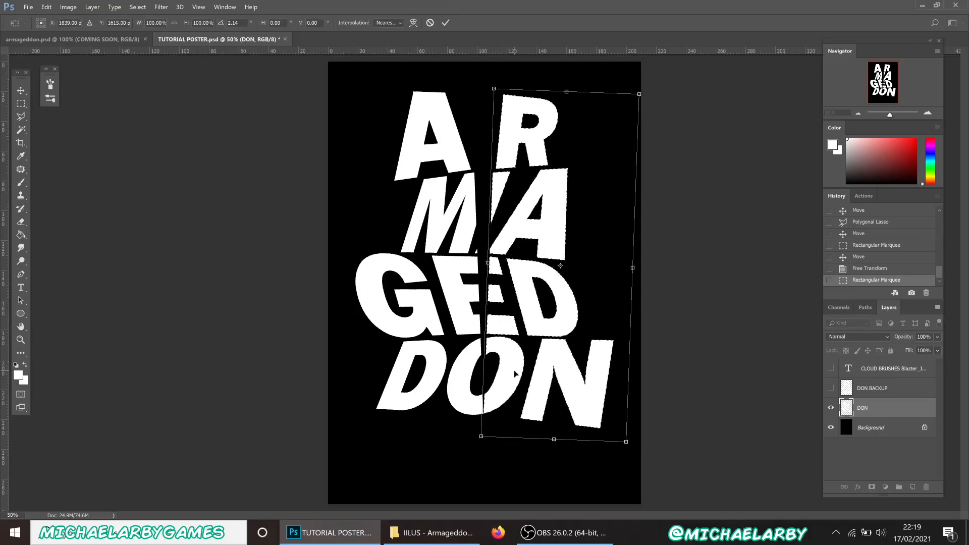
{"action": "left_click_drag", "start_coordinate": [514, 370], "coordinate": [522, 371]}
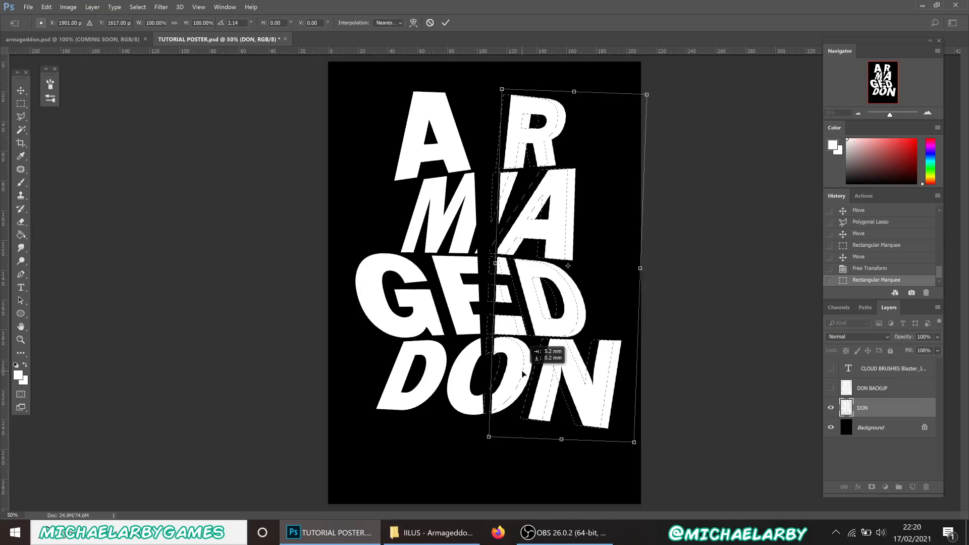
{"action": "left_click_drag", "start_coordinate": [524, 374], "coordinate": [525, 373]}
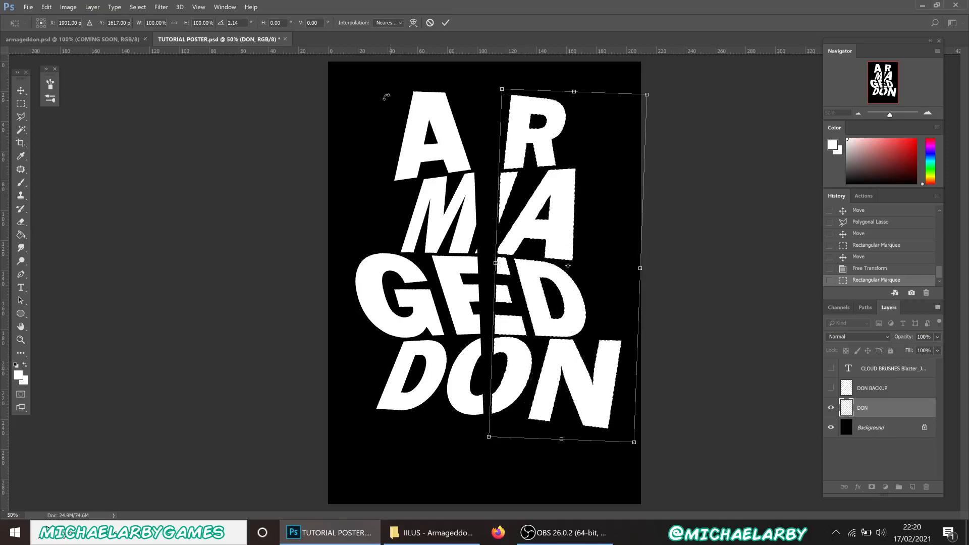
{"action": "left_click", "coordinate": [446, 23]}
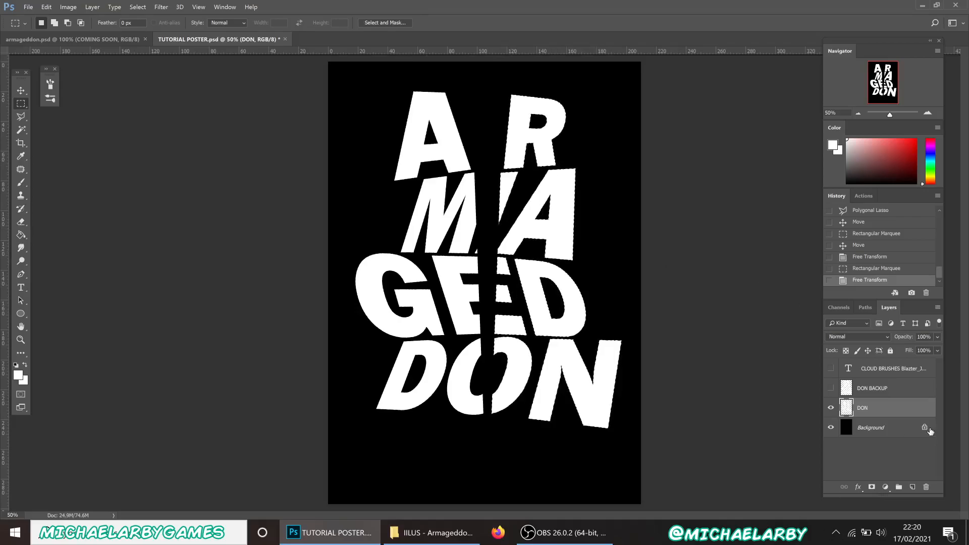
Deselect and nudge the whole cracked lettering slightly up and left
{"action": "key", "text": "ctrl+d"}
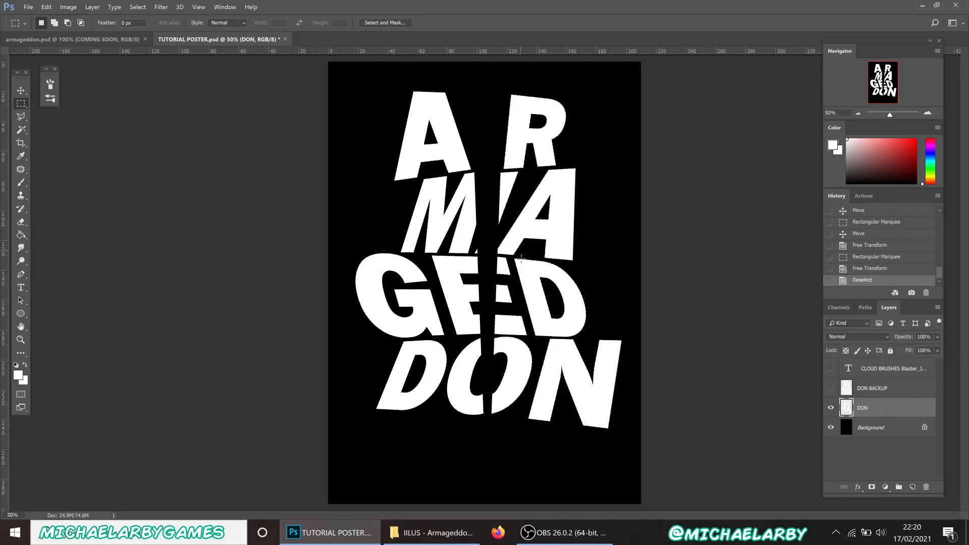
{"action": "key", "text": "v"}
{"action": "left_click_drag", "start_coordinate": [544, 299], "coordinate": [535, 293]}
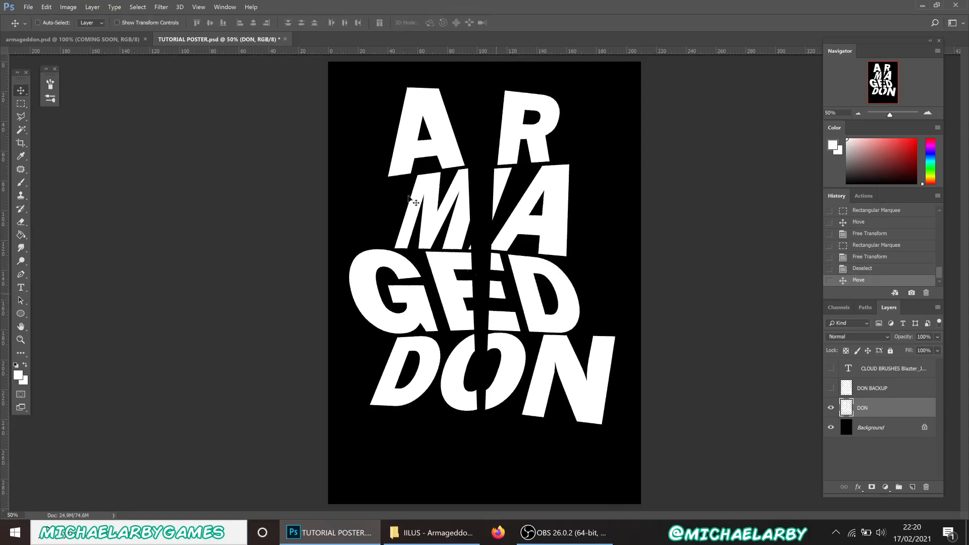
After checking armageddon.psd, scale the cracked lettering down to about 89.86% and commit
{"action": "left_click", "coordinate": [56, 37]}
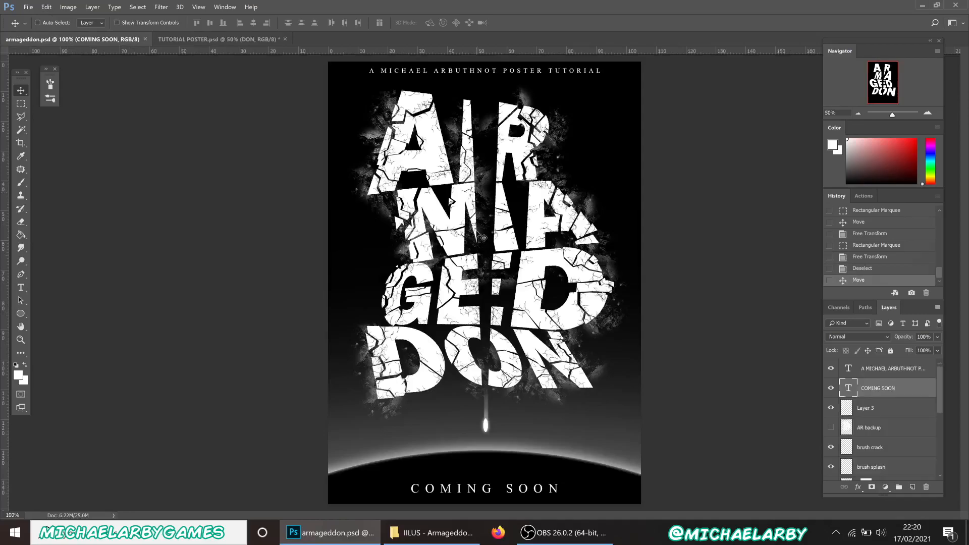
{"action": "left_click", "coordinate": [217, 38]}
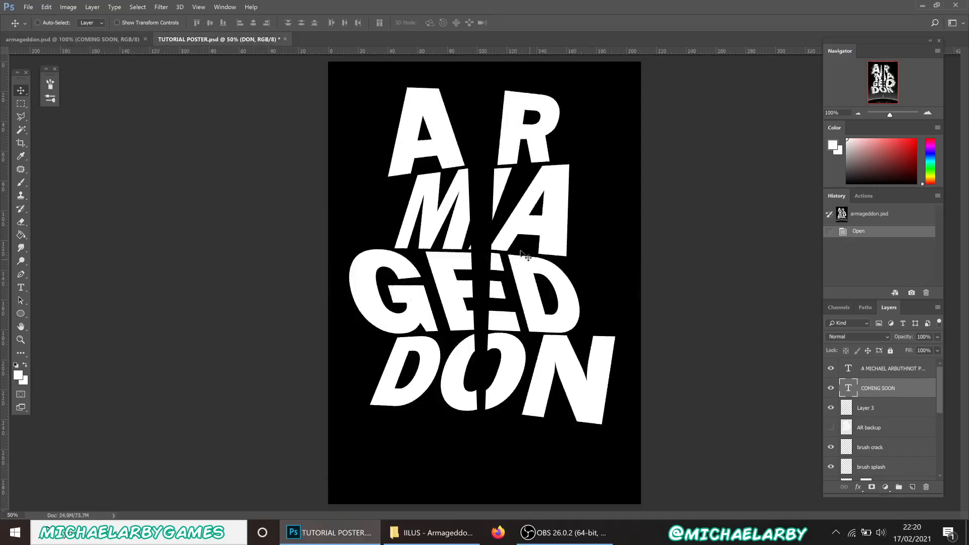
{"action": "key", "text": "ctrl+t"}
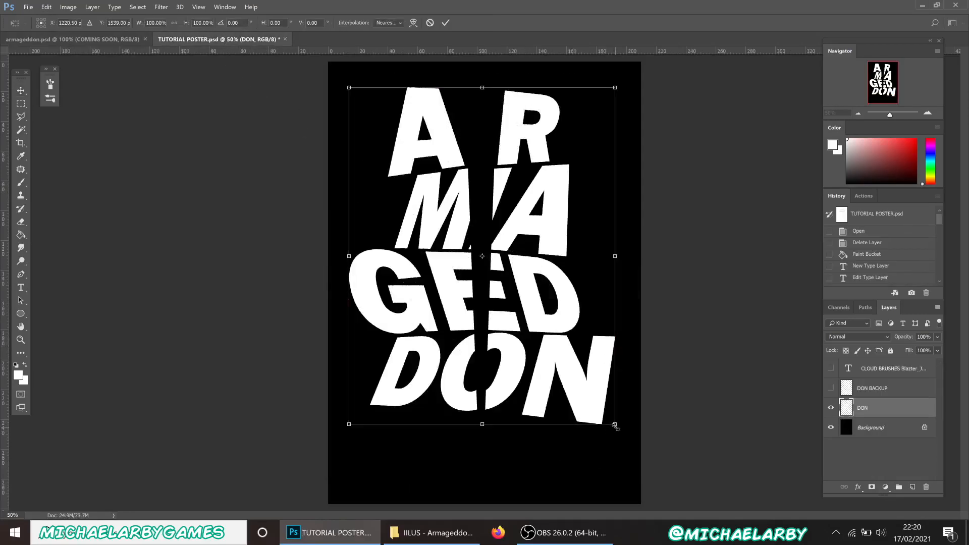
{"action": "left_click_drag", "start_coordinate": [615, 426], "coordinate": [601, 407]}
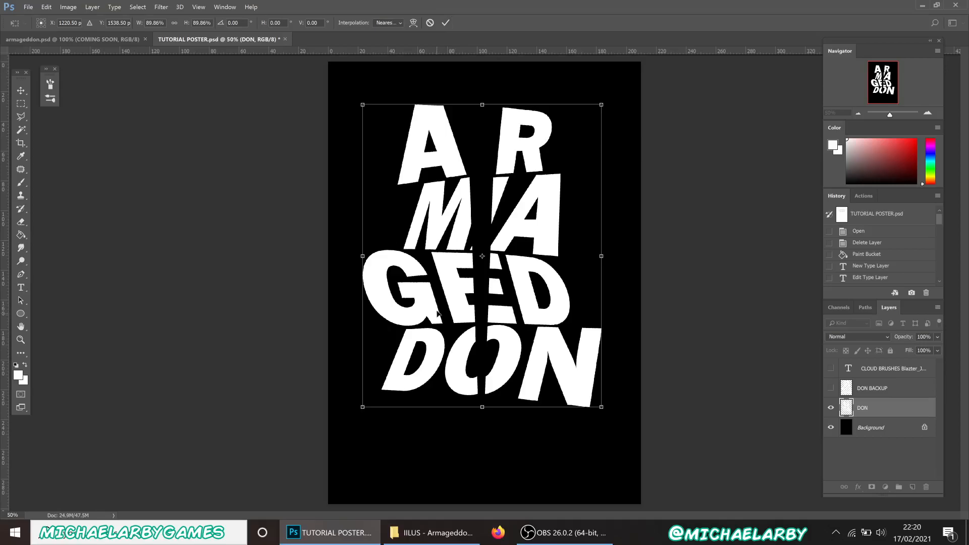
{"action": "left_click", "coordinate": [446, 23]}
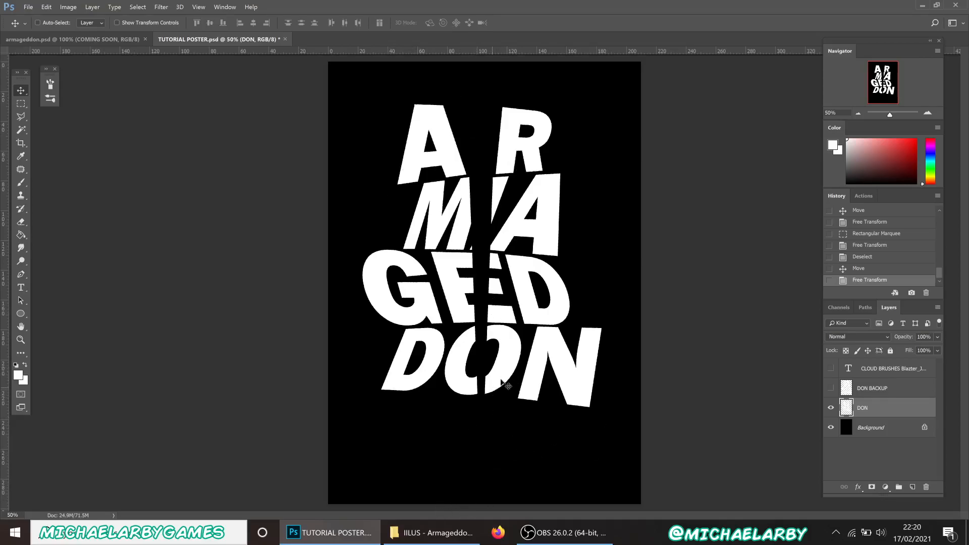
Compare with the finished armageddon poster and zoom out to leave room below the poster
{"action": "left_click", "coordinate": [858, 114]}
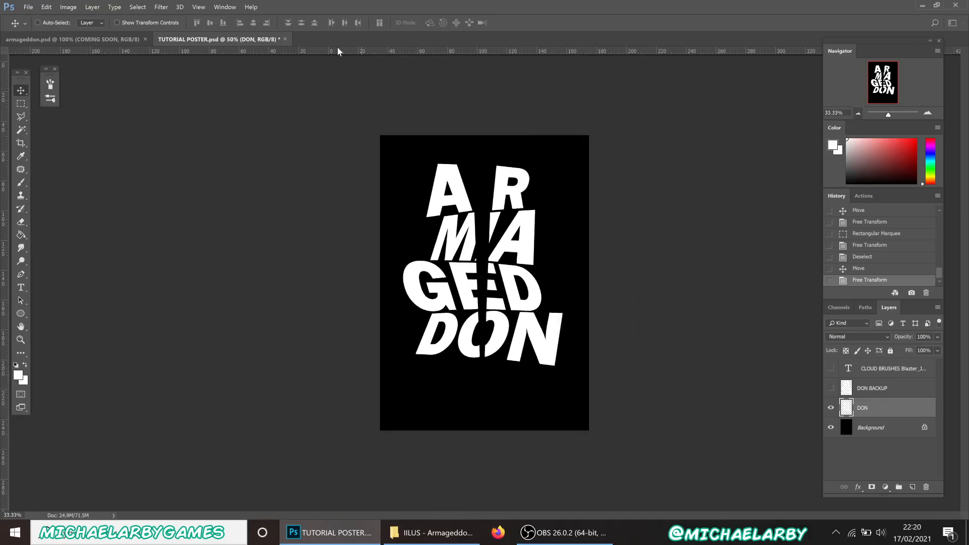
{"action": "left_click", "coordinate": [75, 37]}
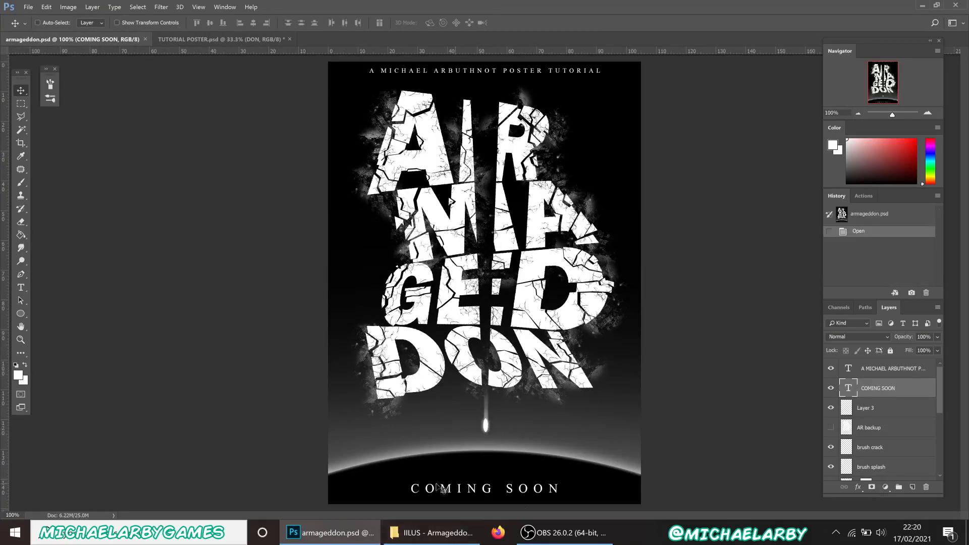
{"action": "left_click", "coordinate": [228, 40]}
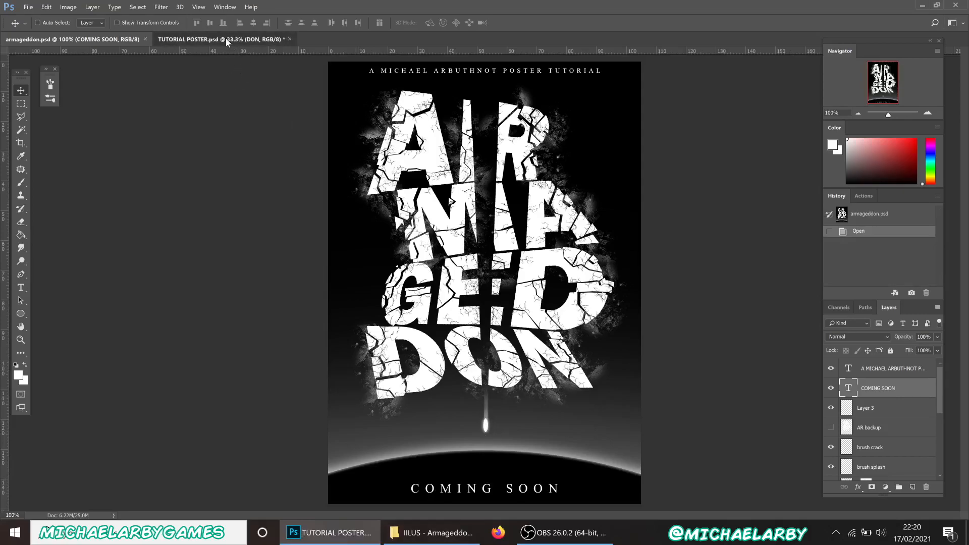
{"action": "left_click", "coordinate": [858, 113]}
{"action": "left_click", "coordinate": [858, 113]}
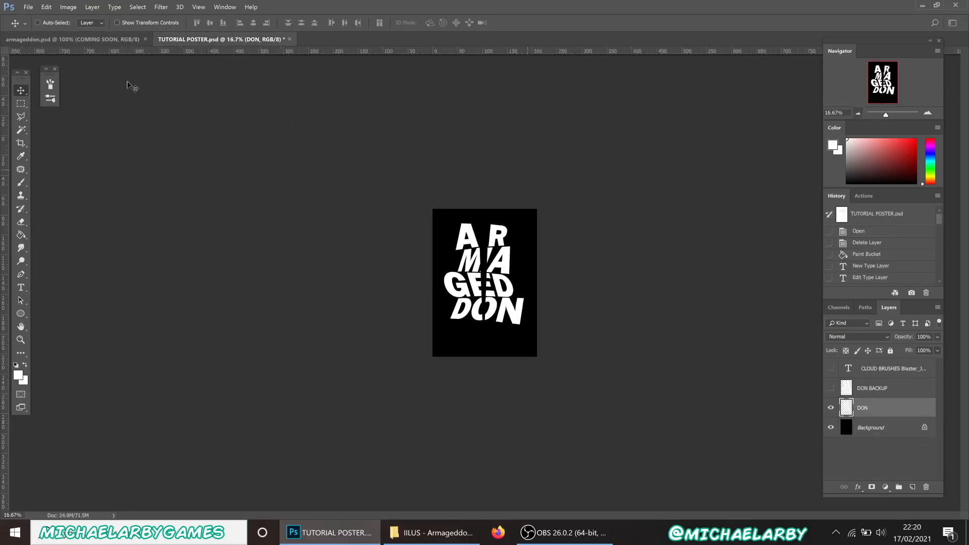
Draw a large elliptical selection overlapping the poster's bottom edge and add a new empty layer
{"action": "right_click", "coordinate": [22, 104]}
{"action": "left_click", "coordinate": [60, 111]}
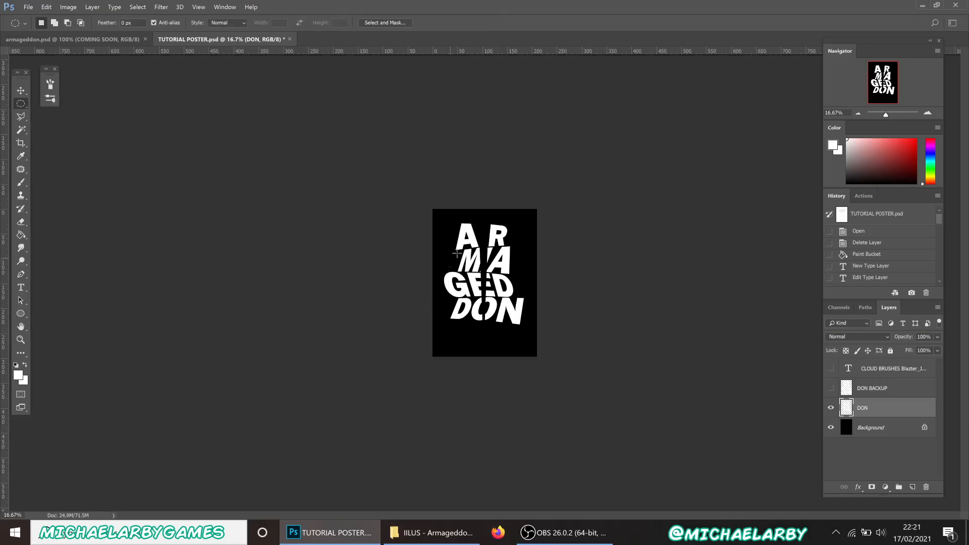
{"action": "left_click_drag", "start_coordinate": [451, 238], "coordinate": [813, 523]}
{"action": "left_click_drag", "start_coordinate": [713, 453], "coordinate": [713, 453]}
{"action": "left_click_drag", "start_coordinate": [523, 325], "coordinate": [411, 424]}
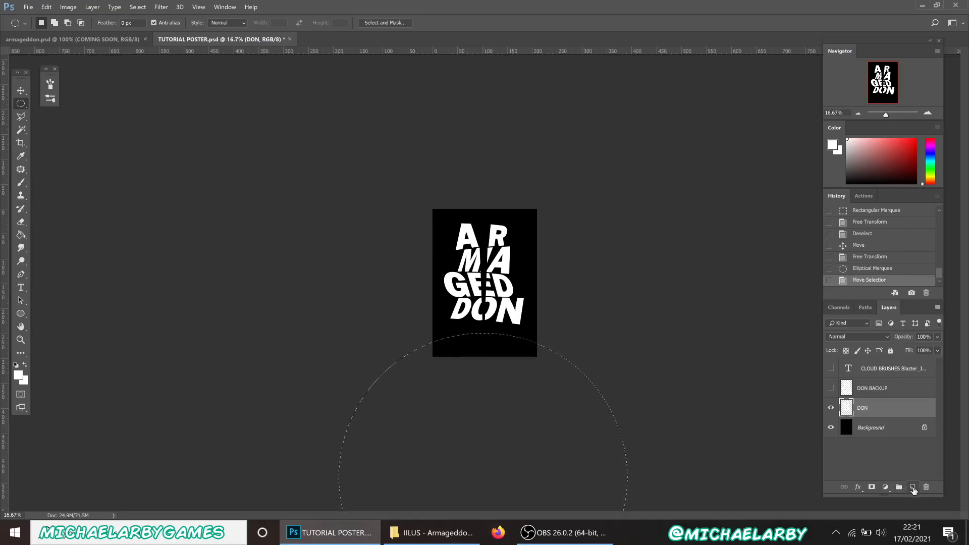
{"action": "left_click", "coordinate": [913, 488]}
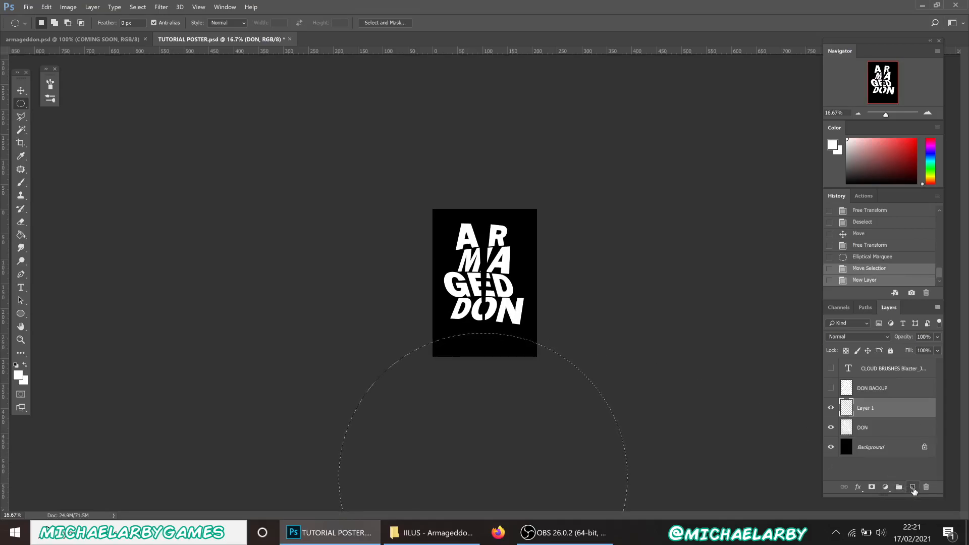
Fill the circle with a near-black dark red using the Paint Bucket and name the layer Planet
{"action": "left_click", "coordinate": [22, 237]}
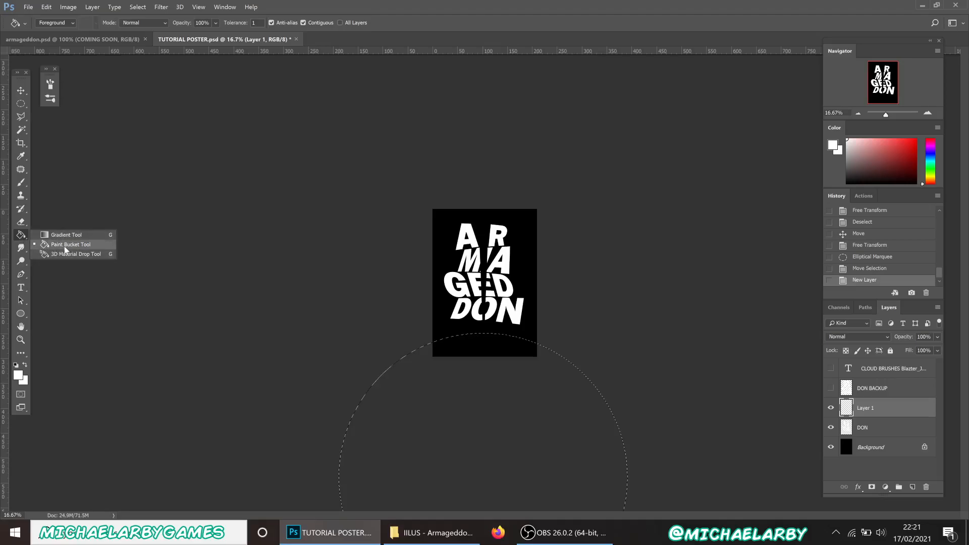
{"action": "left_click", "coordinate": [64, 246]}
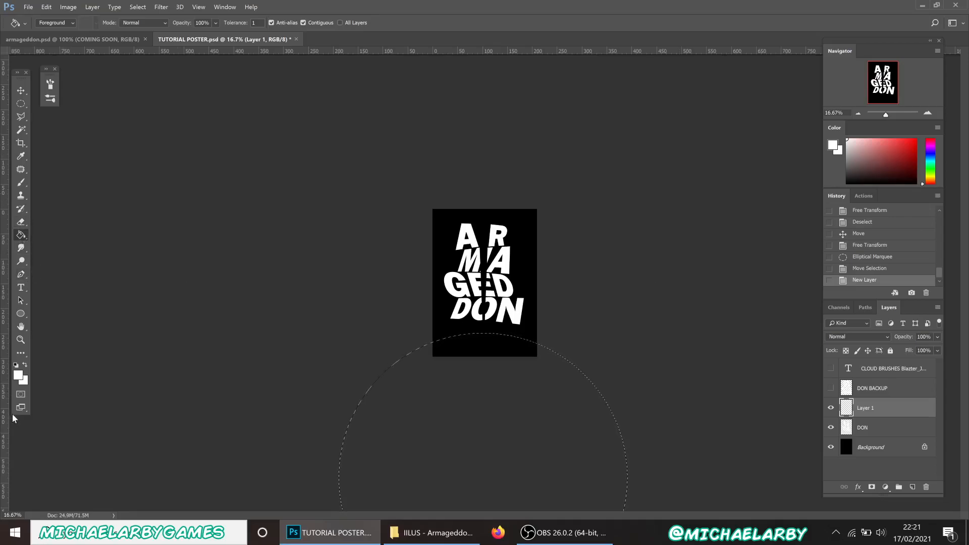
{"action": "left_click", "coordinate": [915, 182]}
{"action": "left_click", "coordinate": [465, 359]}
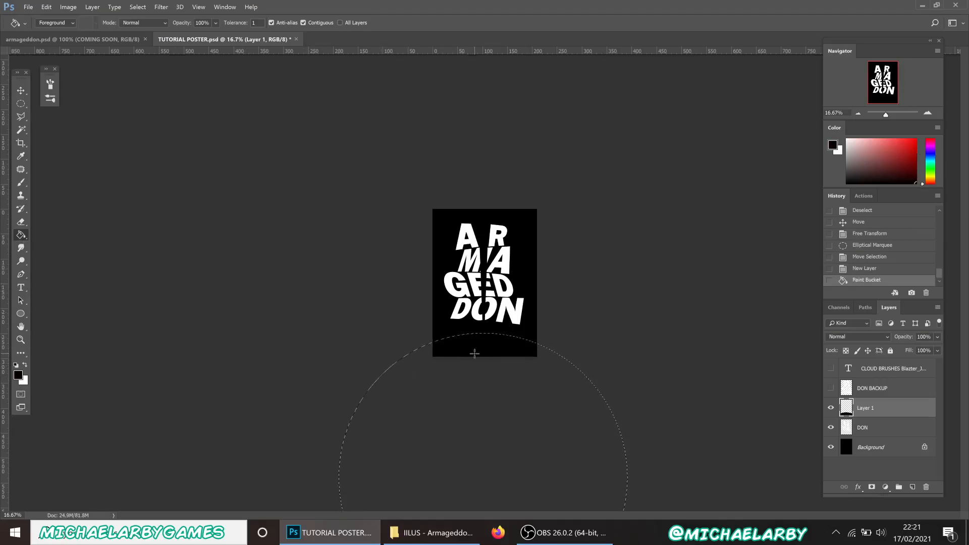
{"action": "double_click", "coordinate": [866, 409]}
{"action": "key", "text": "Return"}
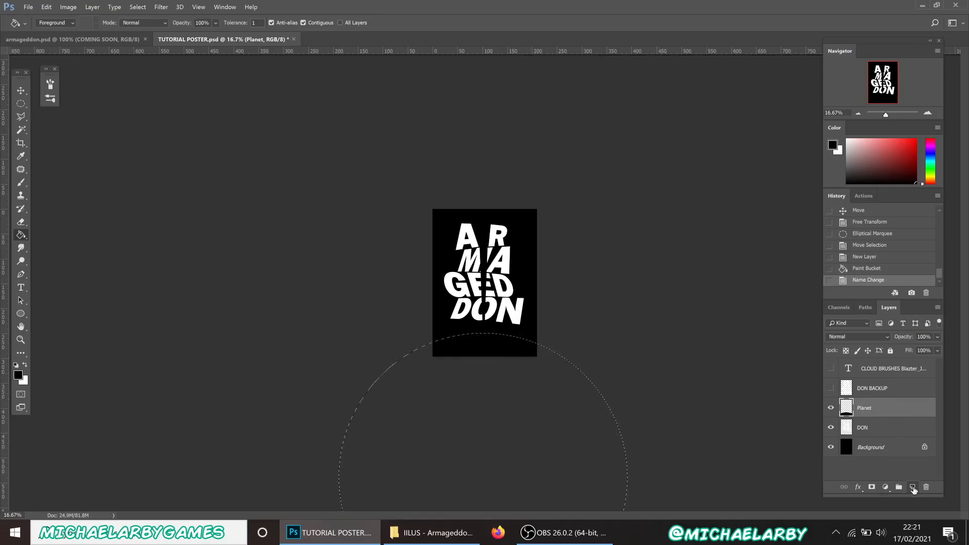
Add a layer named planet glow 1 and fill the circle on it with white
{"action": "left_click", "coordinate": [911, 487]}
{"action": "double_click", "coordinate": [866, 408]}
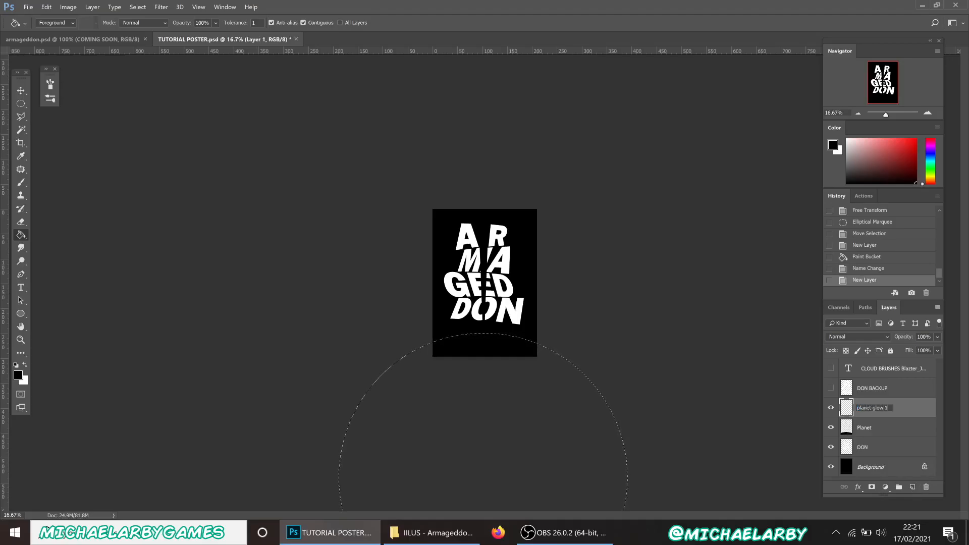
{"action": "left_click", "coordinate": [900, 431]}
{"action": "left_click", "coordinate": [880, 409]}
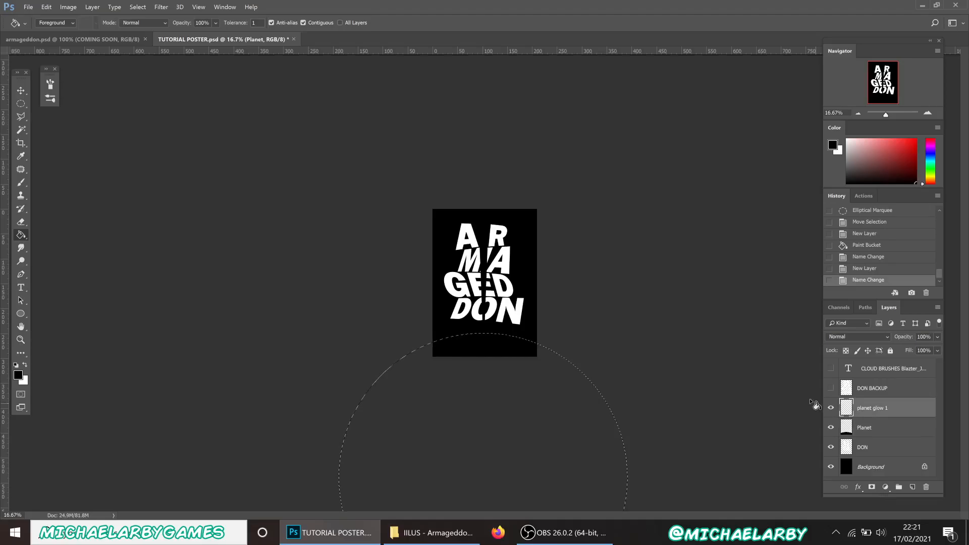
{"action": "left_click", "coordinate": [847, 139]}
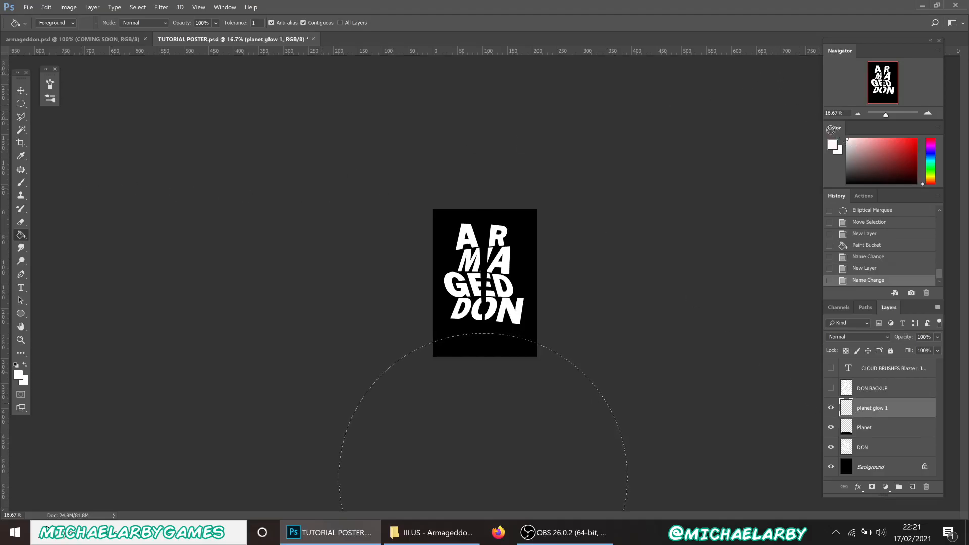
{"action": "left_click", "coordinate": [483, 345]}
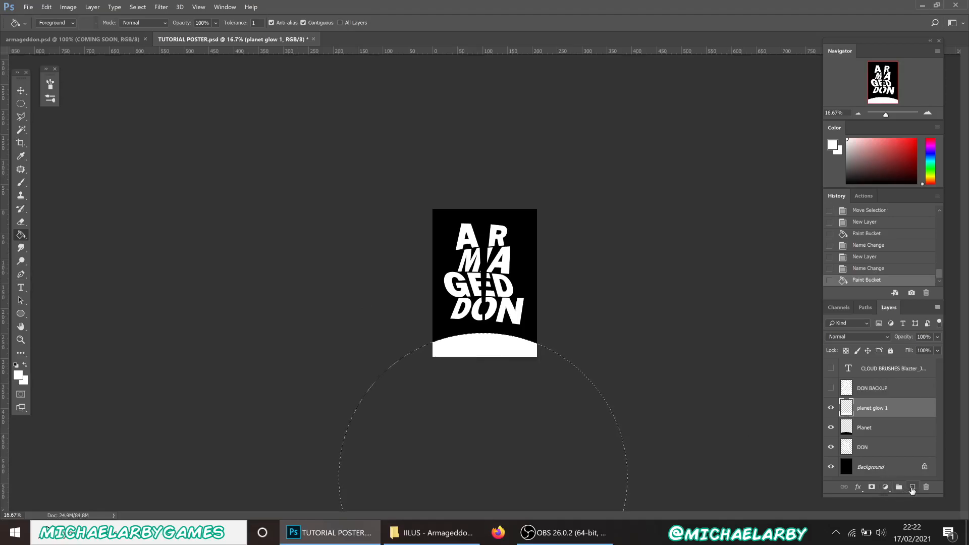
Add a layer named planet glow 2, fill the circle white, and deselect
{"action": "left_click", "coordinate": [912, 489]}
{"action": "double_click", "coordinate": [865, 408]}
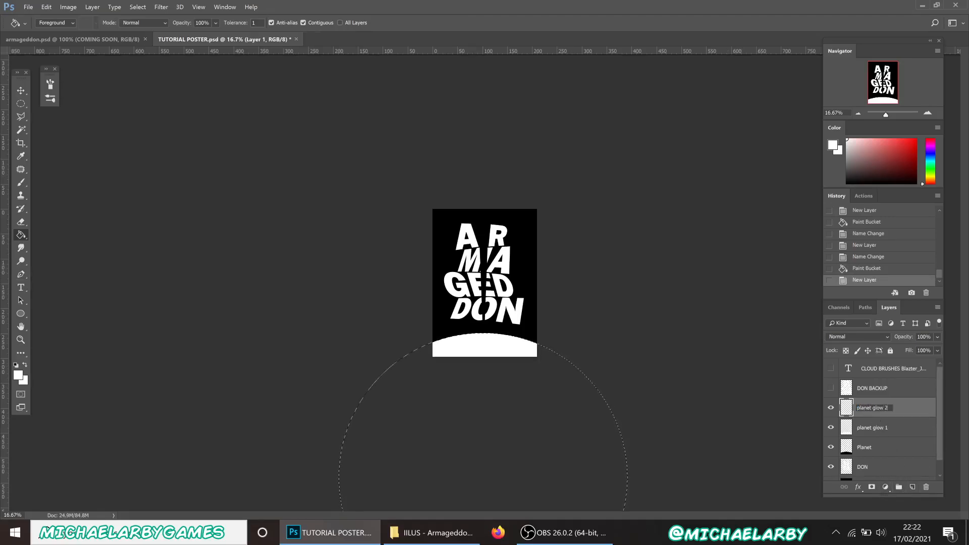
{"action": "left_click", "coordinate": [920, 392]}
{"action": "left_click", "coordinate": [912, 408]}
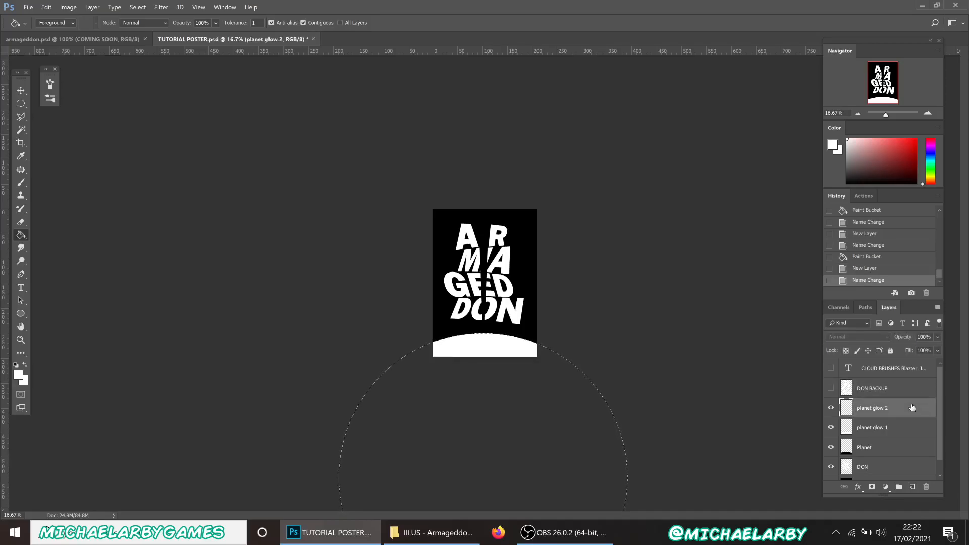
{"action": "left_click", "coordinate": [524, 355]}
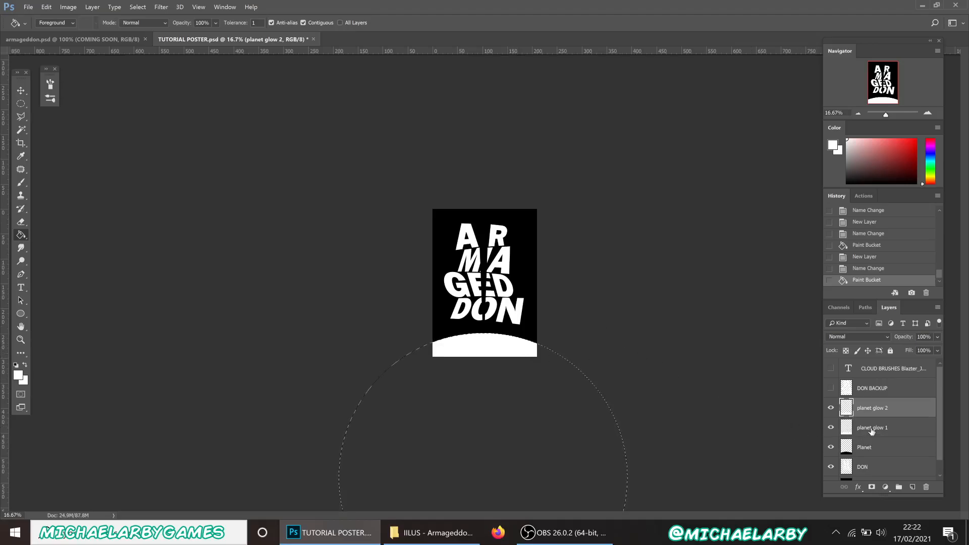
{"action": "key", "text": "ctrl+d"}
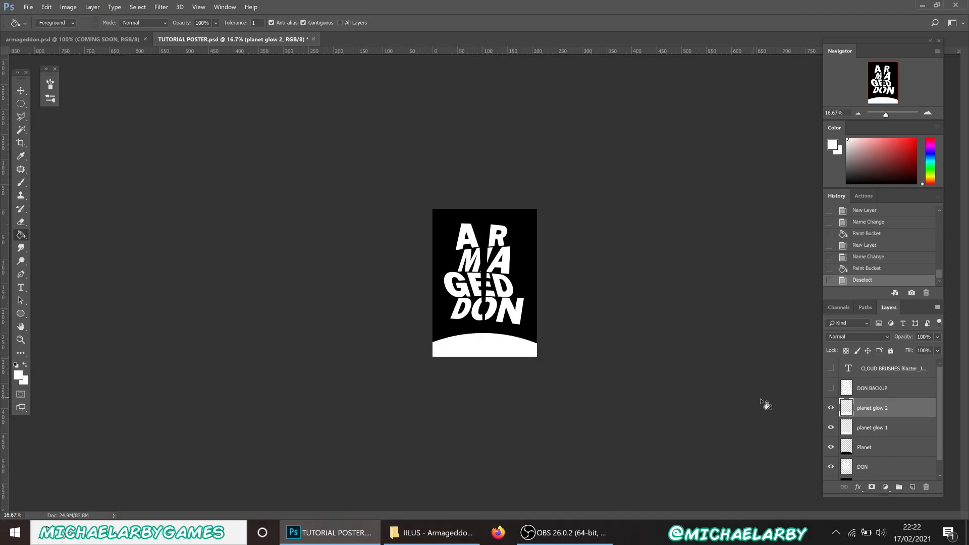
Zoom to 50% and apply a 64-pixel Gaussian Blur to the planet glow 1 layer
{"action": "left_click", "coordinate": [875, 432]}
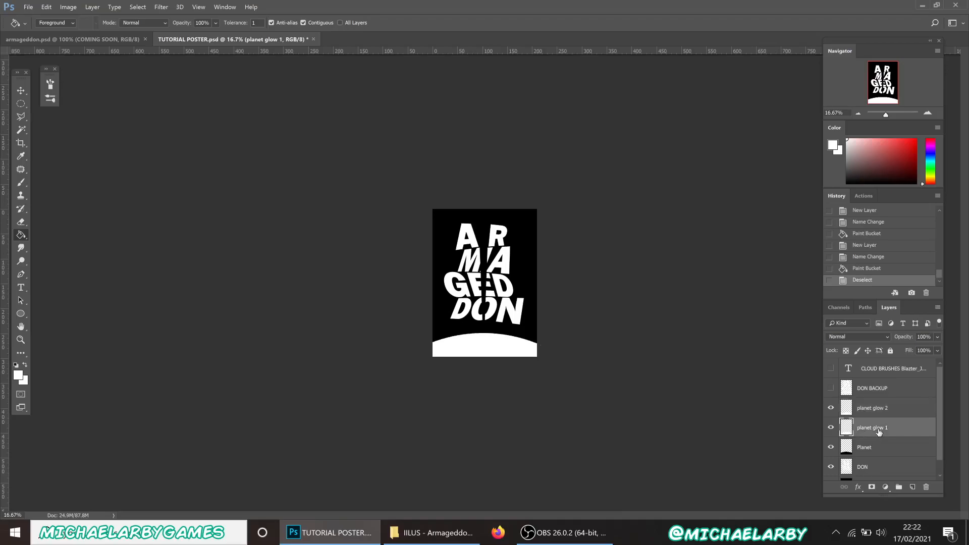
{"action": "left_click", "coordinate": [928, 113]}
{"action": "left_click", "coordinate": [927, 113]}
{"action": "left_click", "coordinate": [928, 113]}
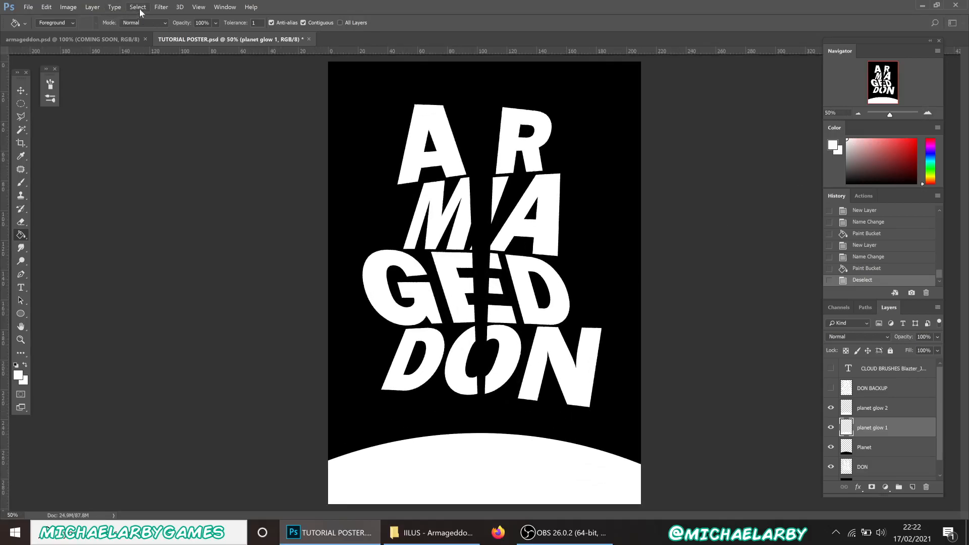
{"action": "left_click", "coordinate": [158, 8]}
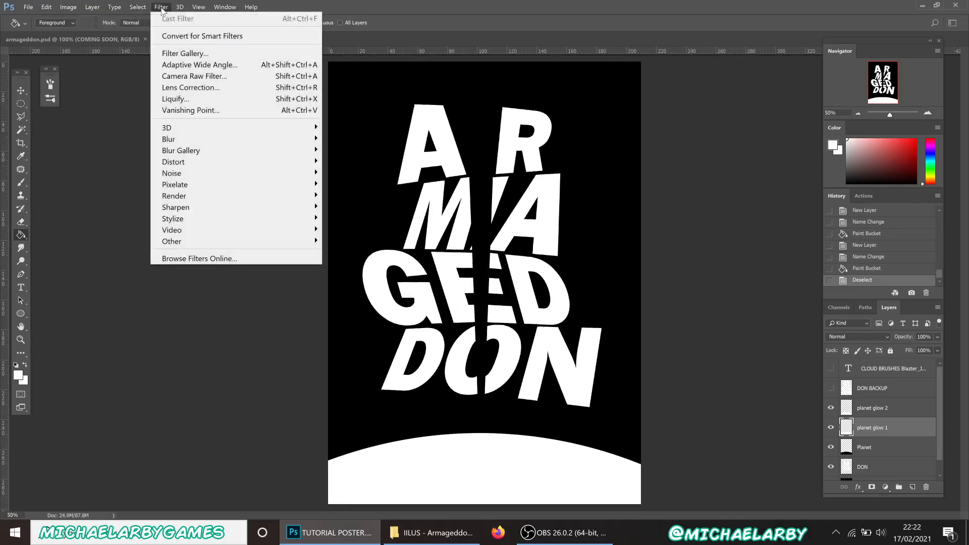
{"action": "mouse_move", "coordinate": [185, 140]}
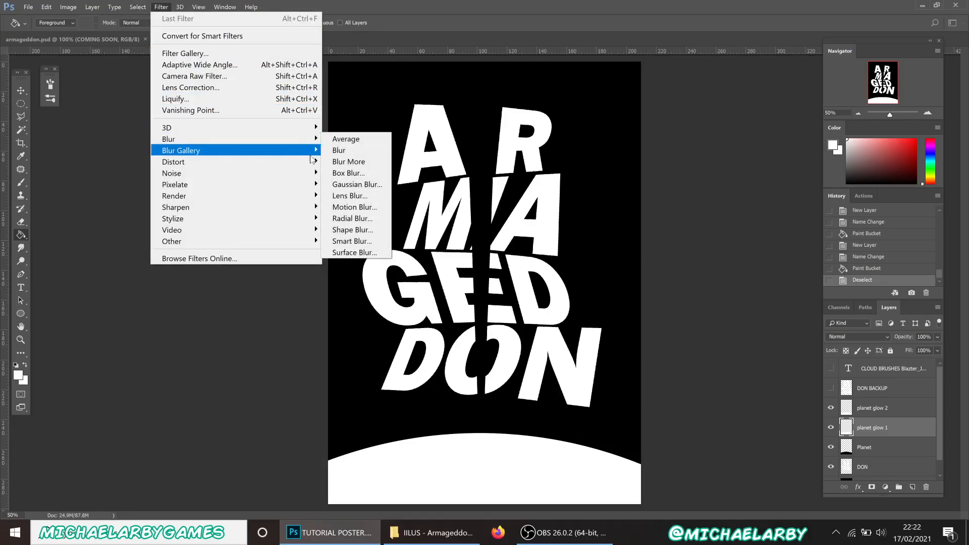
{"action": "left_click", "coordinate": [355, 185]}
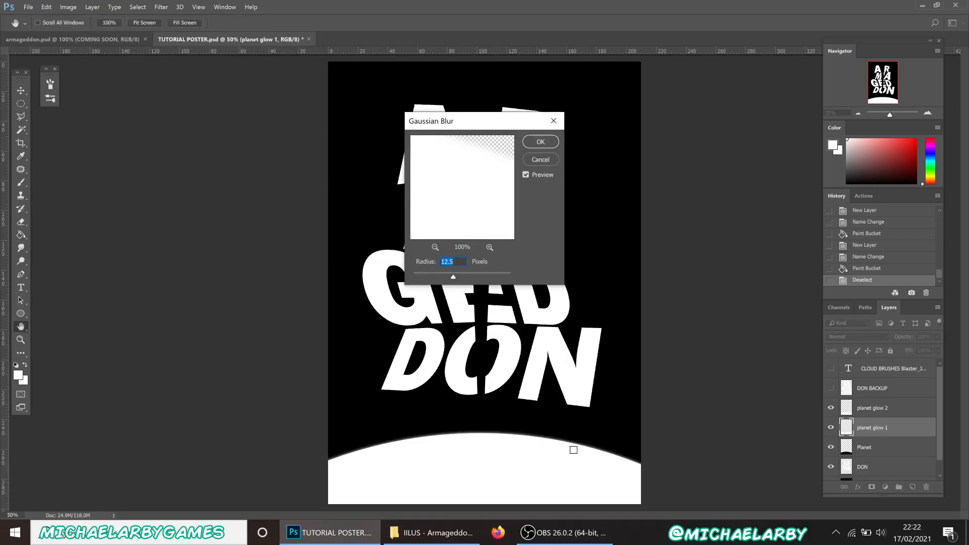
{"action": "left_click_drag", "start_coordinate": [468, 277], "coordinate": [468, 277]}
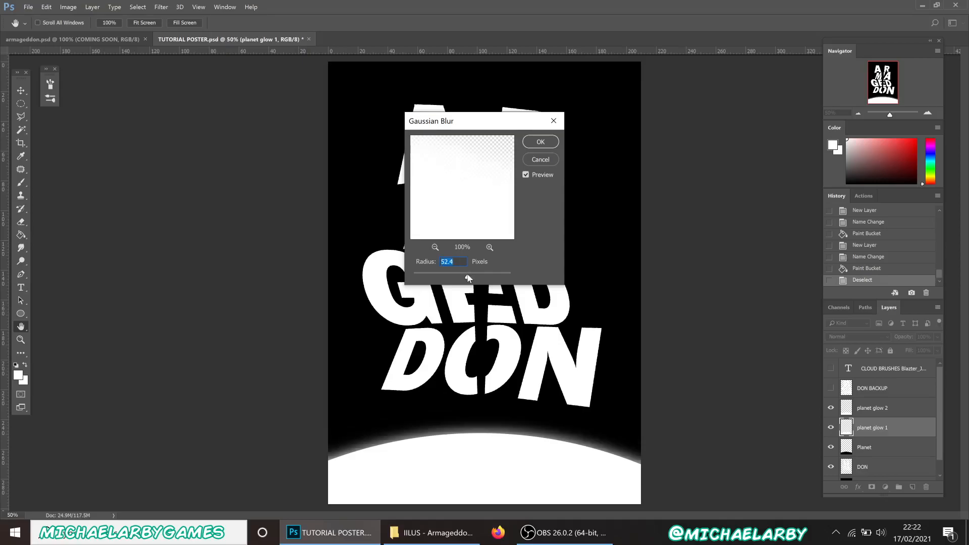
{"action": "left_click_drag", "start_coordinate": [469, 275], "coordinate": [469, 276]}
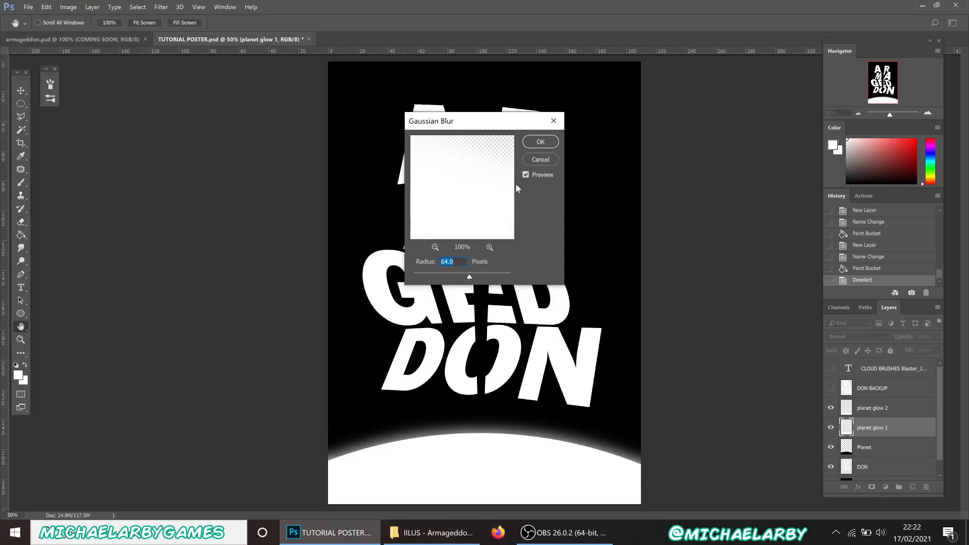
{"action": "left_click", "coordinate": [539, 143]}
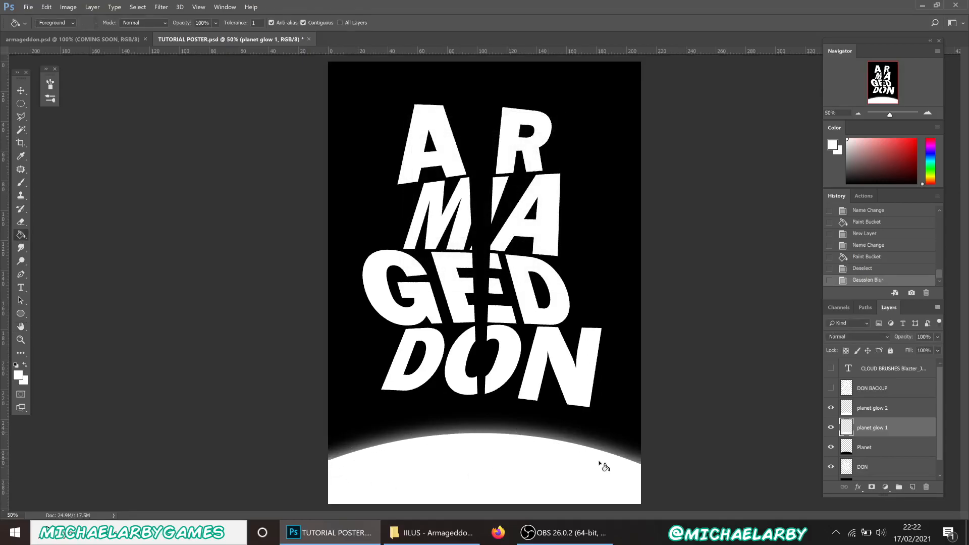
Apply a 539.4-pixel Gaussian Blur to the planet glow 2 layer
{"action": "left_click", "coordinate": [878, 408]}
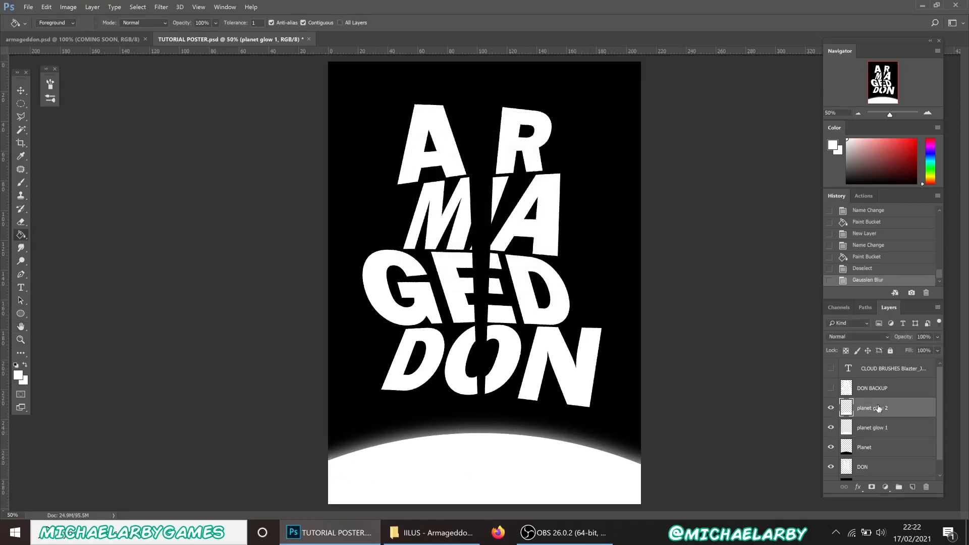
{"action": "left_click", "coordinate": [153, 9]}
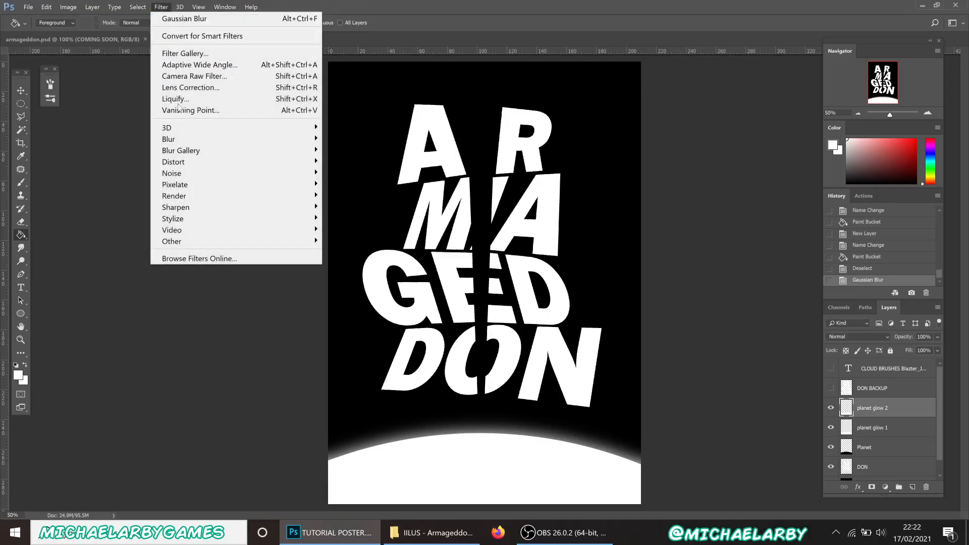
{"action": "mouse_move", "coordinate": [187, 143]}
{"action": "left_click", "coordinate": [357, 185]}
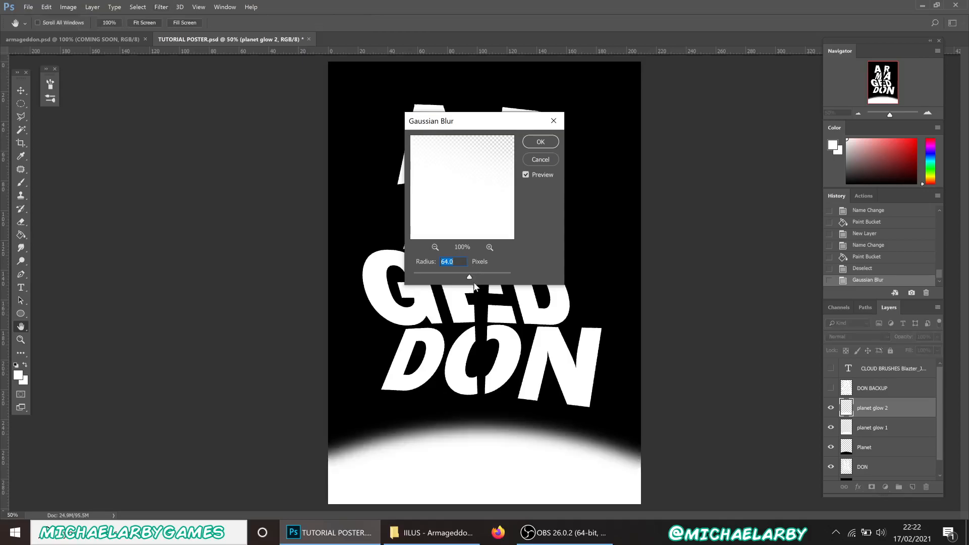
{"action": "left_click_drag", "start_coordinate": [478, 278], "coordinate": [479, 279]}
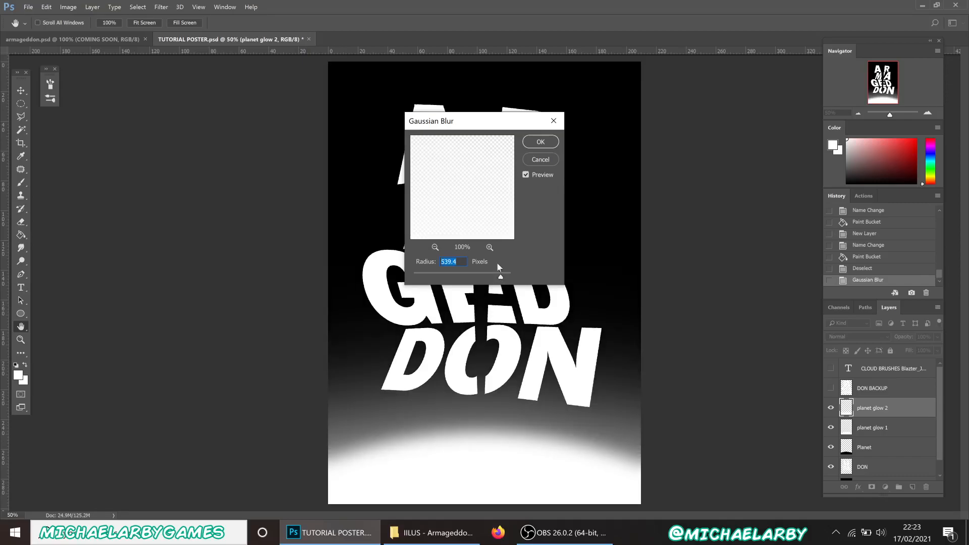
{"action": "left_click", "coordinate": [541, 142]}
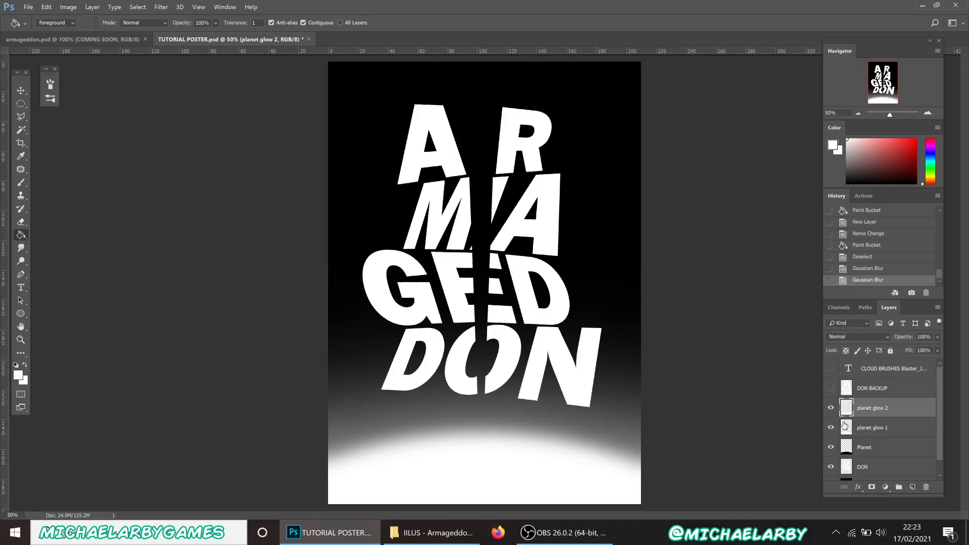
Move the Planet layer above both glow layers and draw a small narrow oval above its rim
{"action": "left_click", "coordinate": [882, 449]}
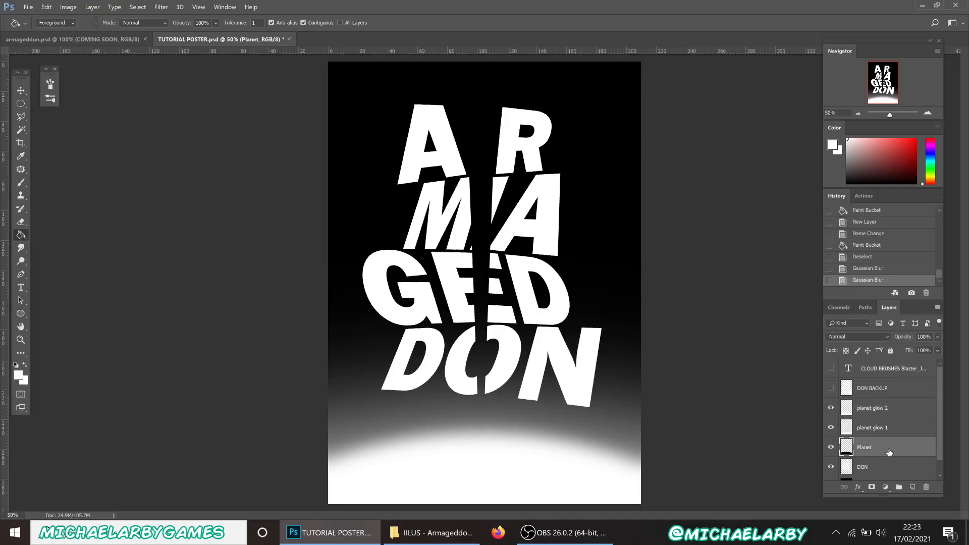
{"action": "left_click_drag", "start_coordinate": [889, 453], "coordinate": [888, 399]}
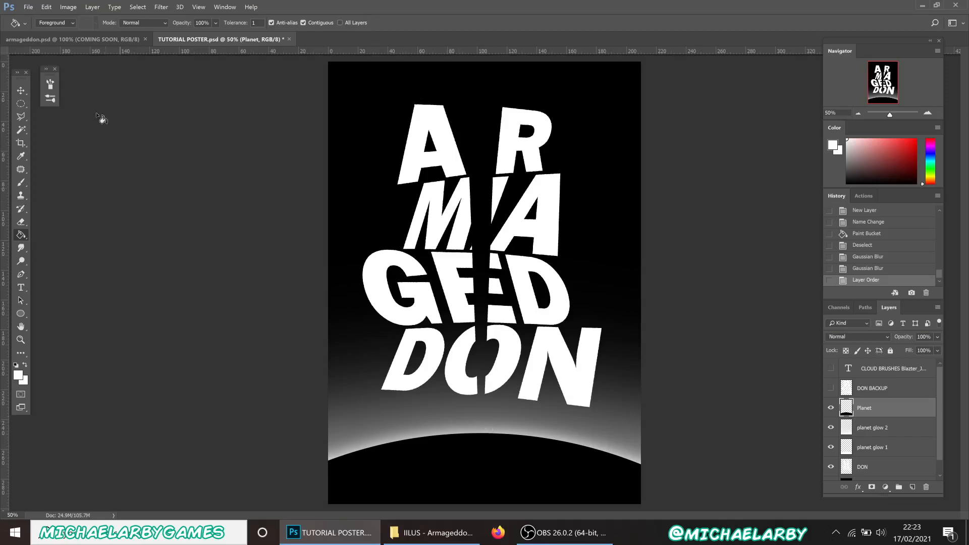
{"action": "left_click", "coordinate": [21, 104]}
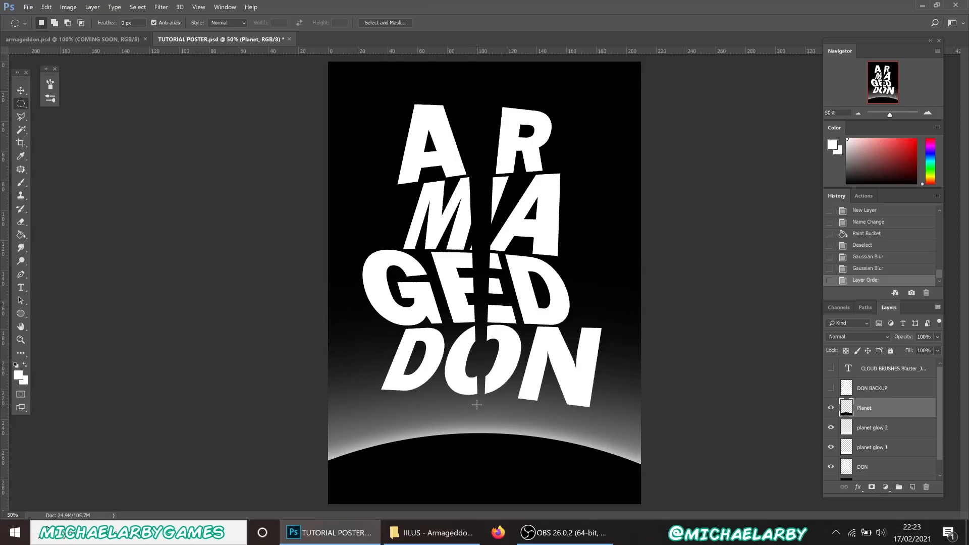
{"action": "left_click_drag", "start_coordinate": [478, 406], "coordinate": [483, 420]}
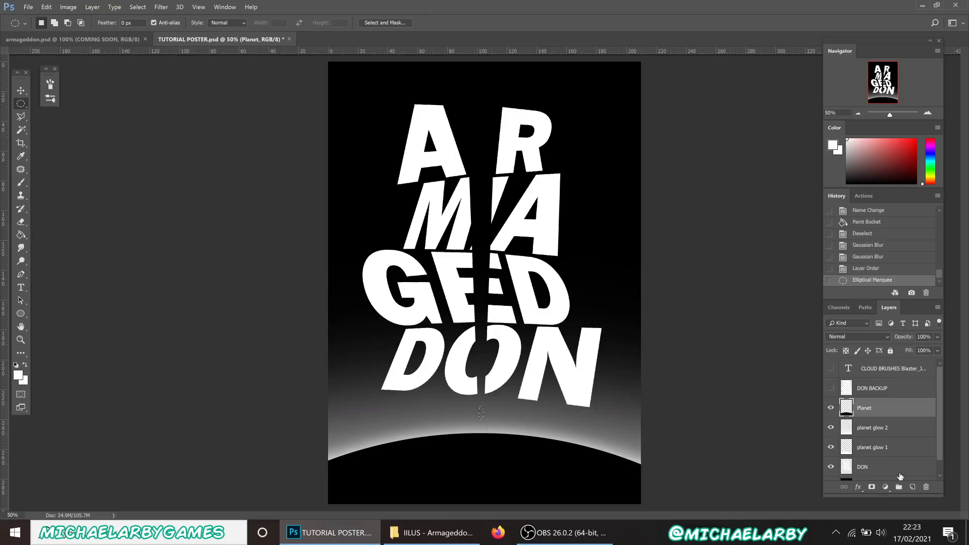
Add a new layer above Planet named 'comet'
{"action": "left_click", "coordinate": [911, 488]}
{"action": "double_click", "coordinate": [866, 408]}
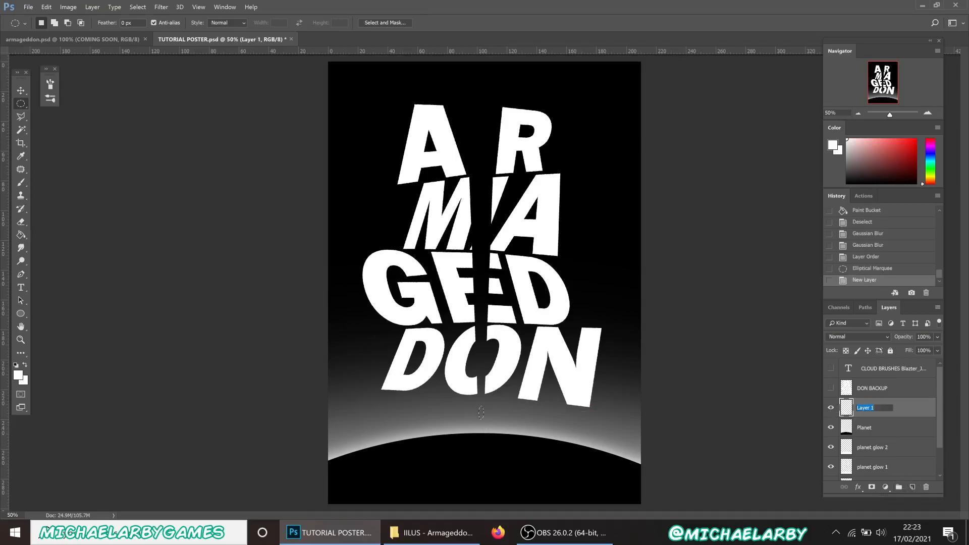
{"action": "type", "text": "comet"}
{"action": "key", "text": "Return"}
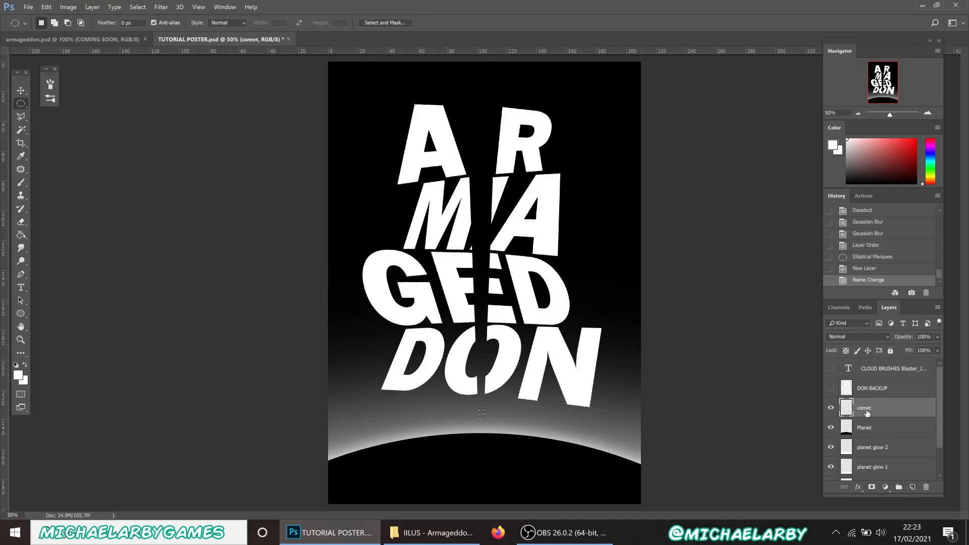
{"action": "left_click", "coordinate": [21, 235]}
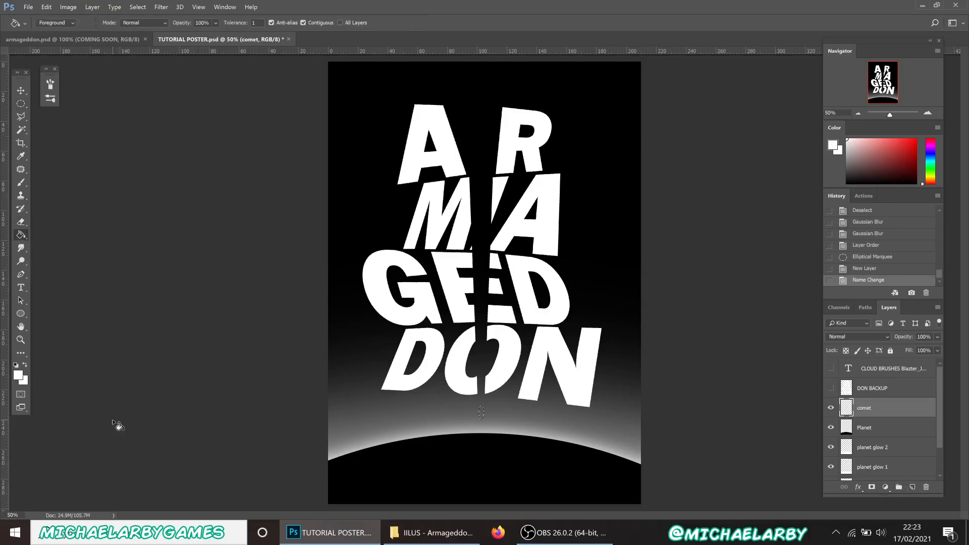
Fill the comet oval with white and add a new layer named 'comet glow'
{"action": "left_click", "coordinate": [482, 414]}
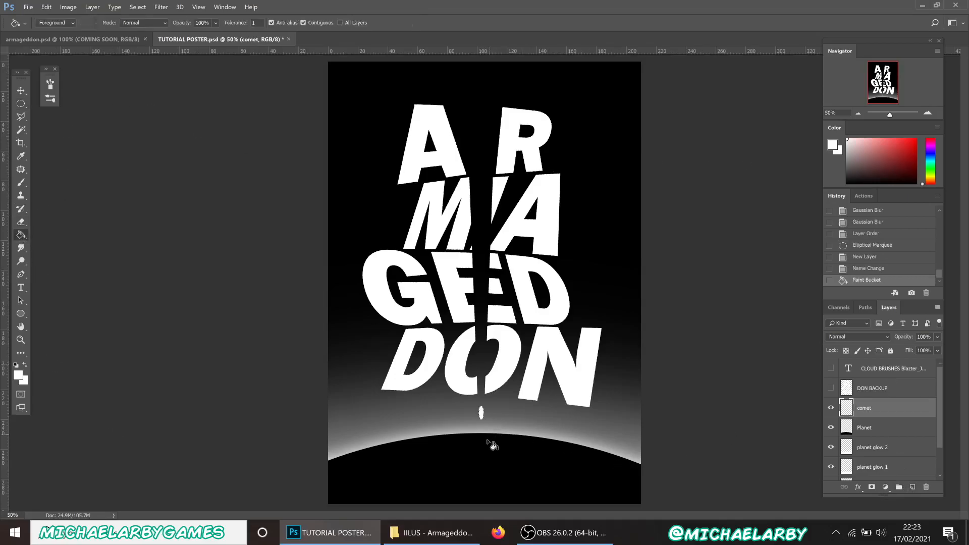
{"action": "left_click", "coordinate": [910, 488]}
{"action": "double_click", "coordinate": [865, 408]}
{"action": "type", "text": "comet glow"}
{"action": "key", "text": "Return"}
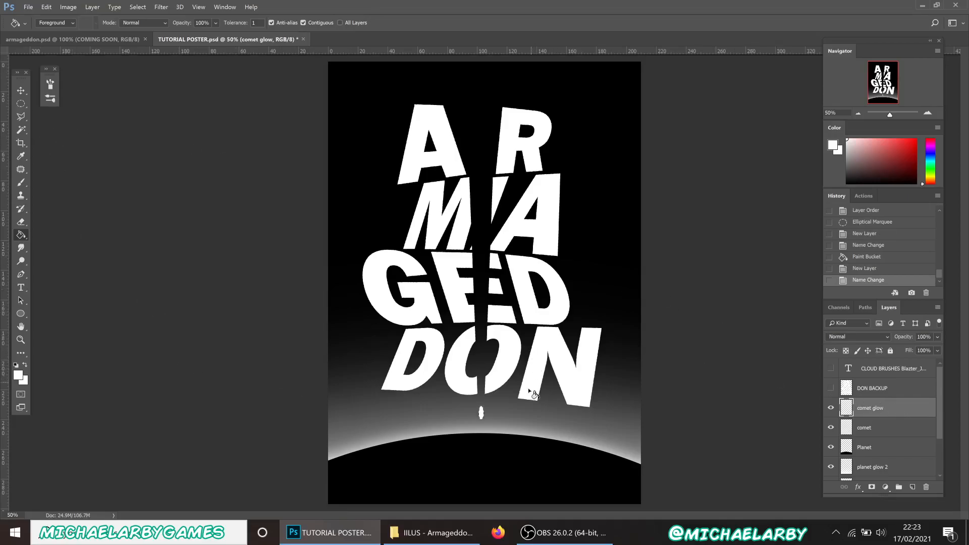
Restore the oval selection from History, fill it white on comet glow, and deselect
{"action": "key", "text": "ctrl+d"}
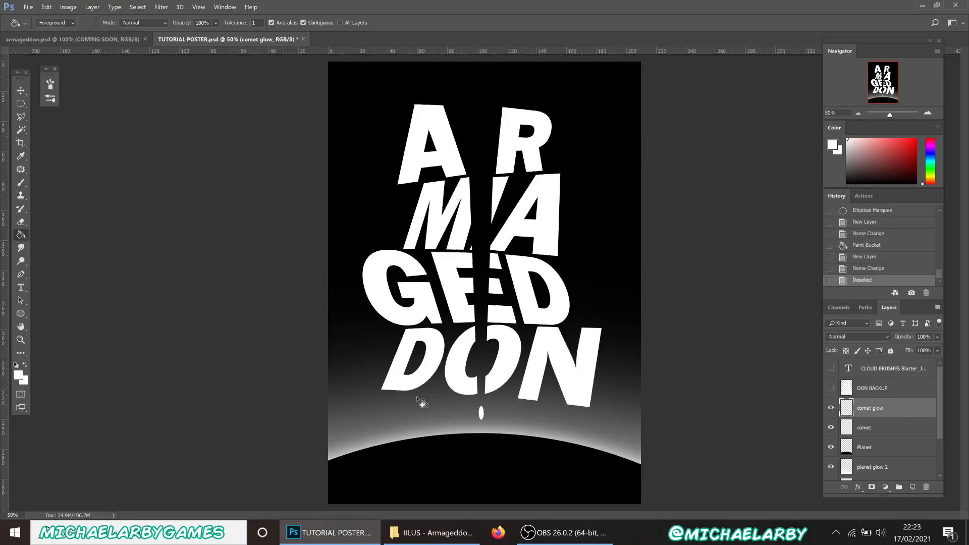
{"action": "left_click", "coordinate": [162, 9]}
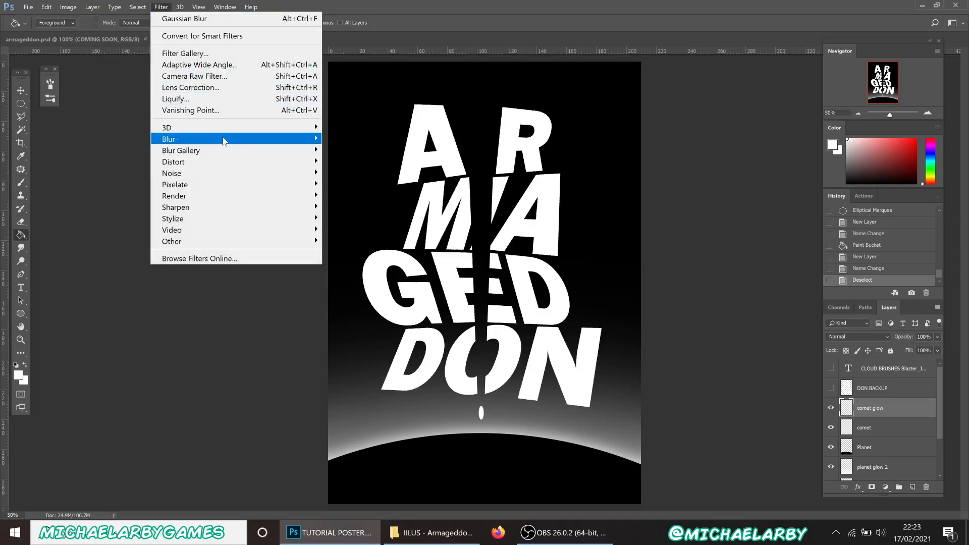
{"action": "mouse_move", "coordinate": [224, 141]}
{"action": "left_click", "coordinate": [356, 183]}
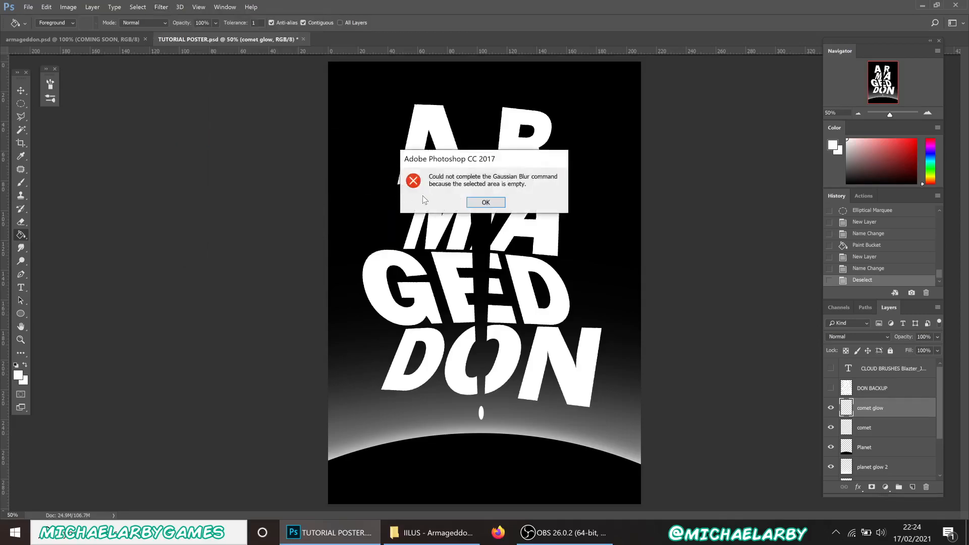
{"action": "left_click", "coordinate": [482, 203]}
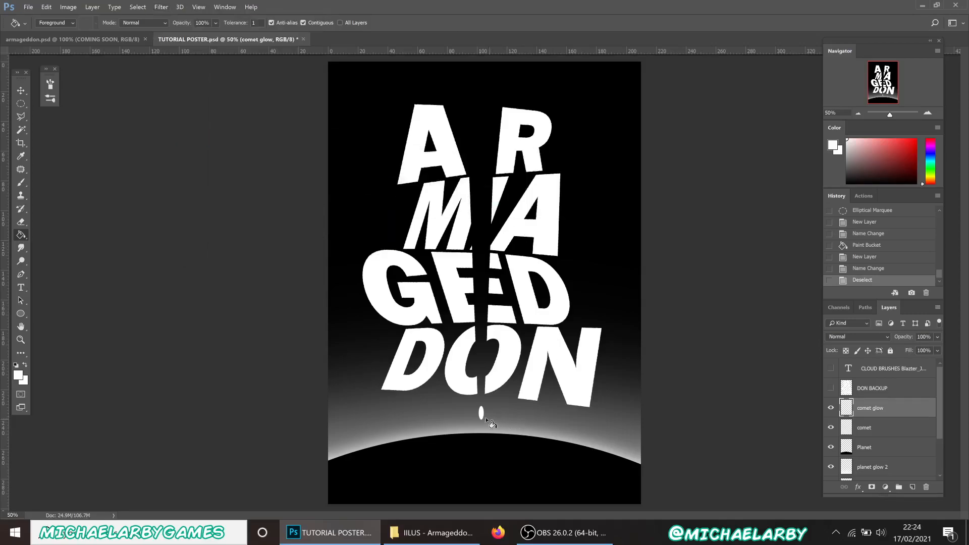
{"action": "left_click", "coordinate": [893, 270]}
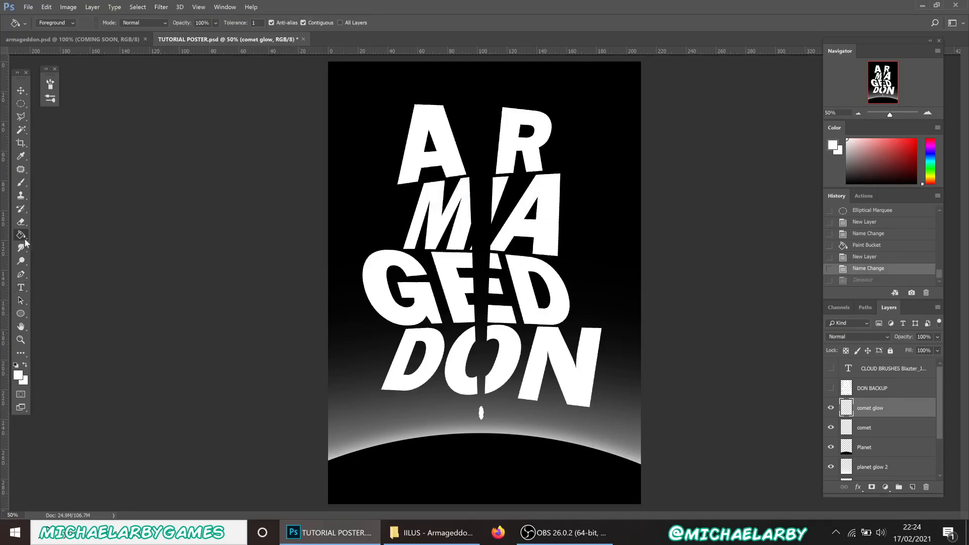
{"action": "left_click", "coordinate": [486, 422]}
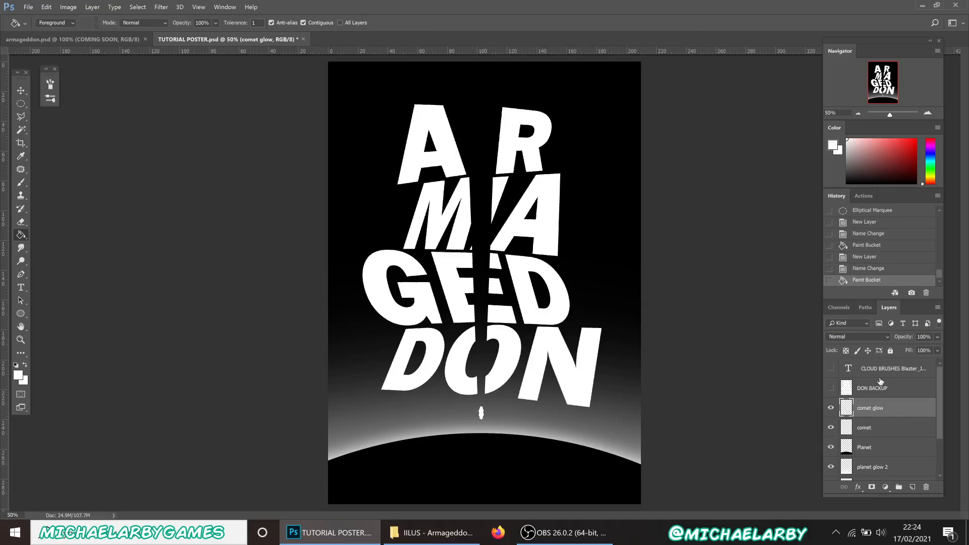
{"action": "key", "text": "ctrl+d"}
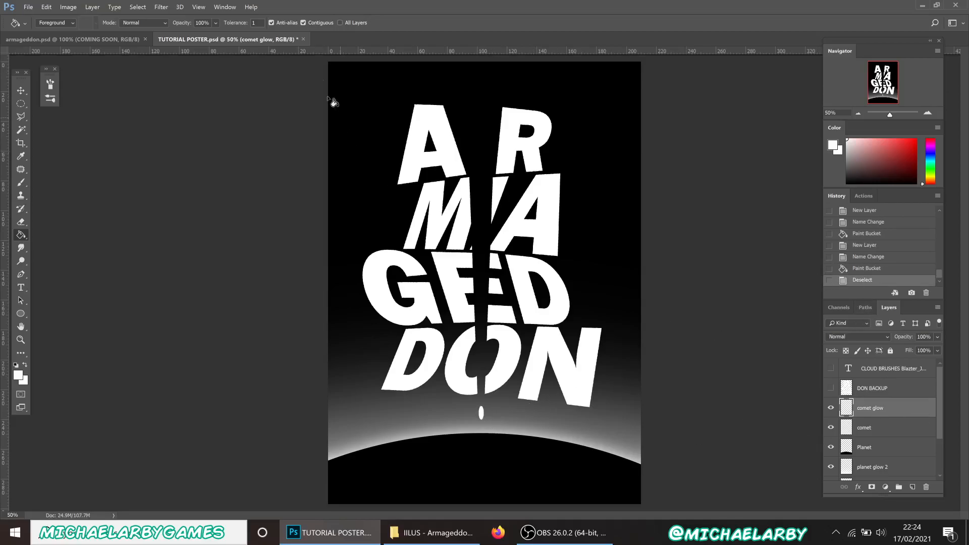
{"action": "left_click", "coordinate": [163, 7]}
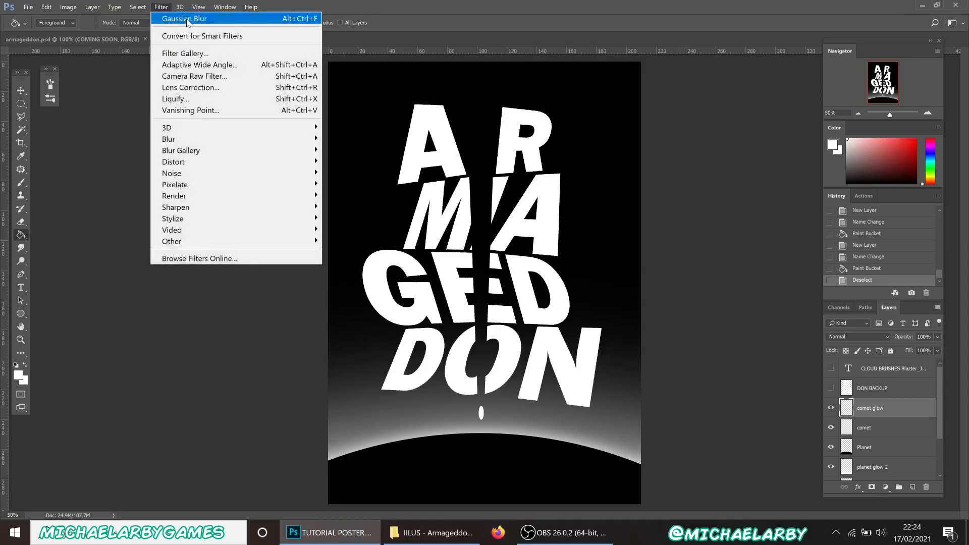
Give comet glow a 24.9-pixel Gaussian Blur, then compare with the armageddon.psd reference poster
{"action": "mouse_move", "coordinate": [201, 143]}
{"action": "left_click", "coordinate": [353, 185]}
{"action": "left_click_drag", "start_coordinate": [486, 277], "coordinate": [429, 277]}
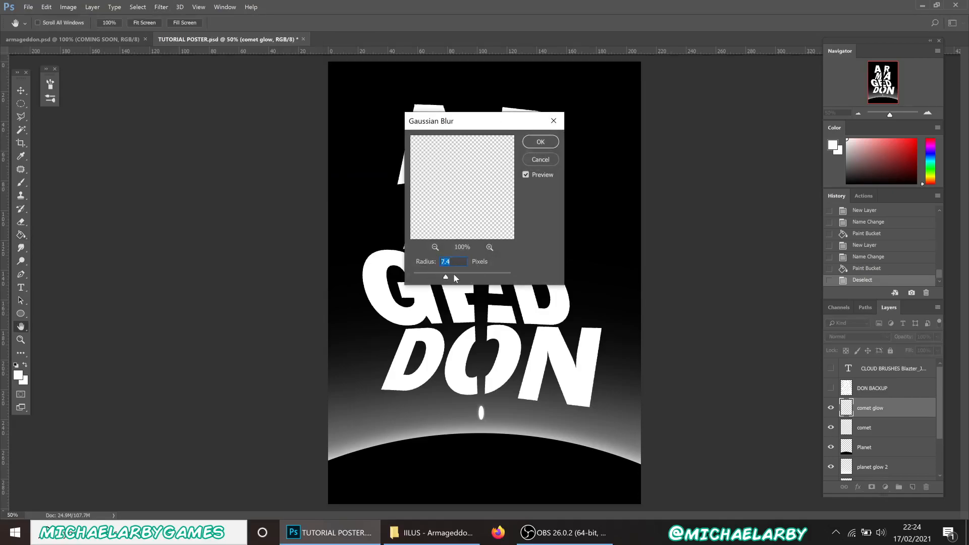
{"action": "left_click_drag", "start_coordinate": [453, 275], "coordinate": [457, 276]}
{"action": "left_click", "coordinate": [541, 142]}
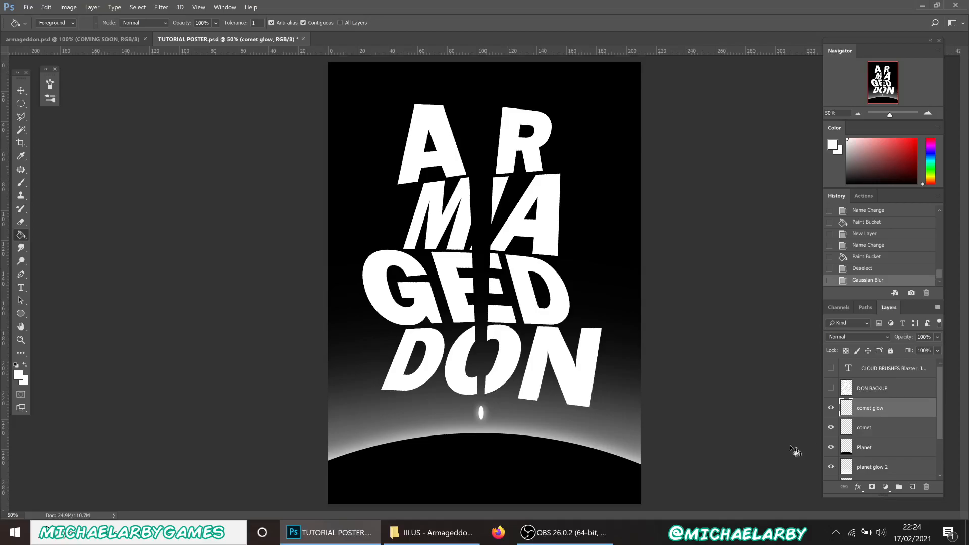
{"action": "left_click", "coordinate": [101, 40]}
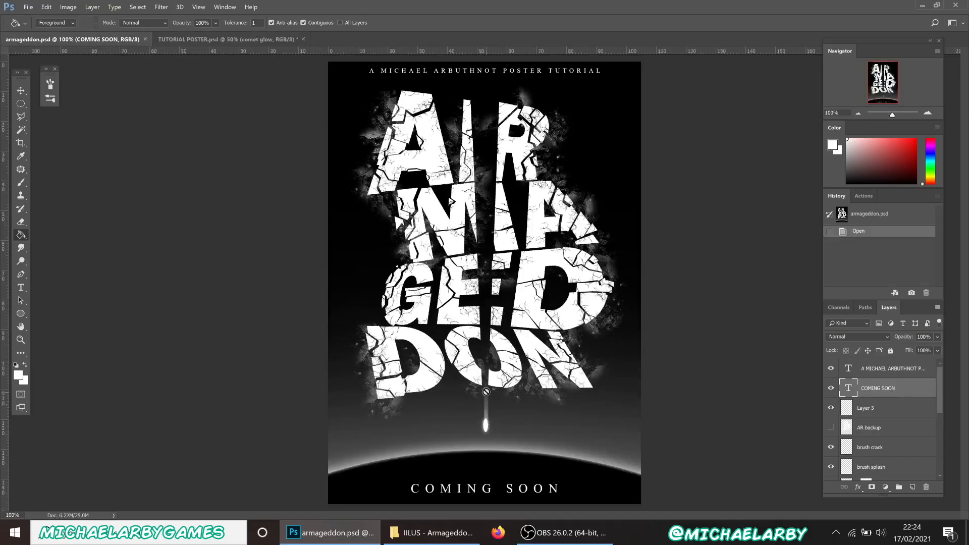
{"action": "left_click", "coordinate": [212, 40]}
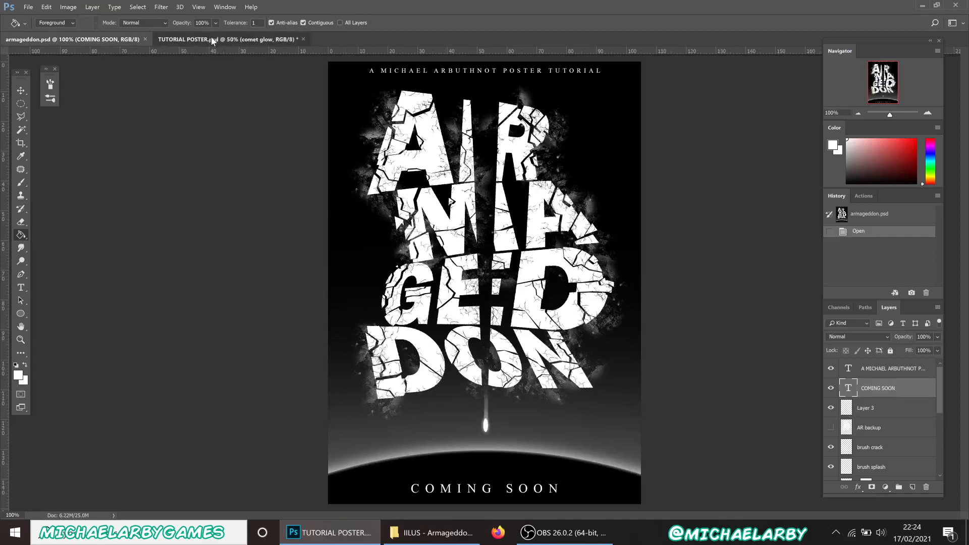
Outline a thin streak from the comet up into the letters with the Polygonal Lasso
{"action": "left_click", "coordinate": [21, 117]}
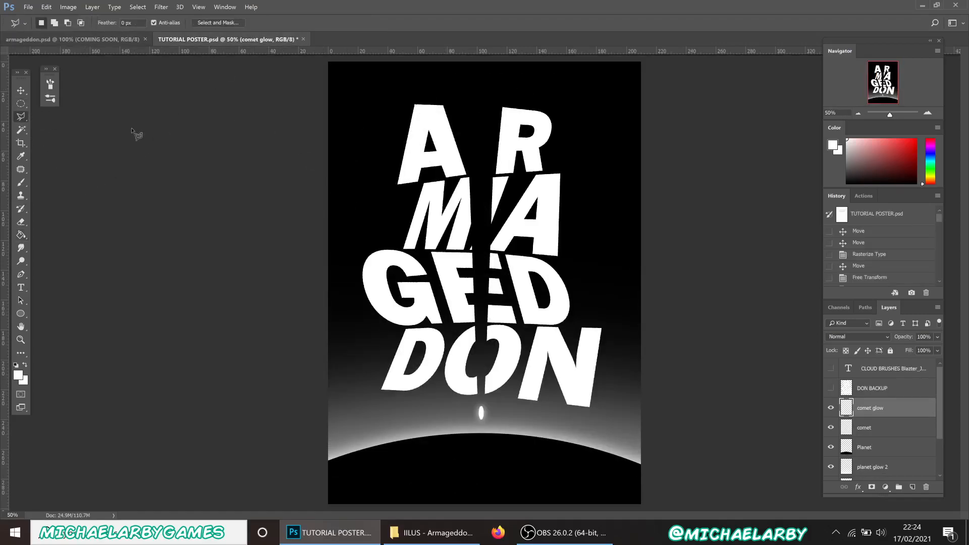
{"action": "left_click", "coordinate": [479, 411]}
{"action": "left_click", "coordinate": [481, 276]}
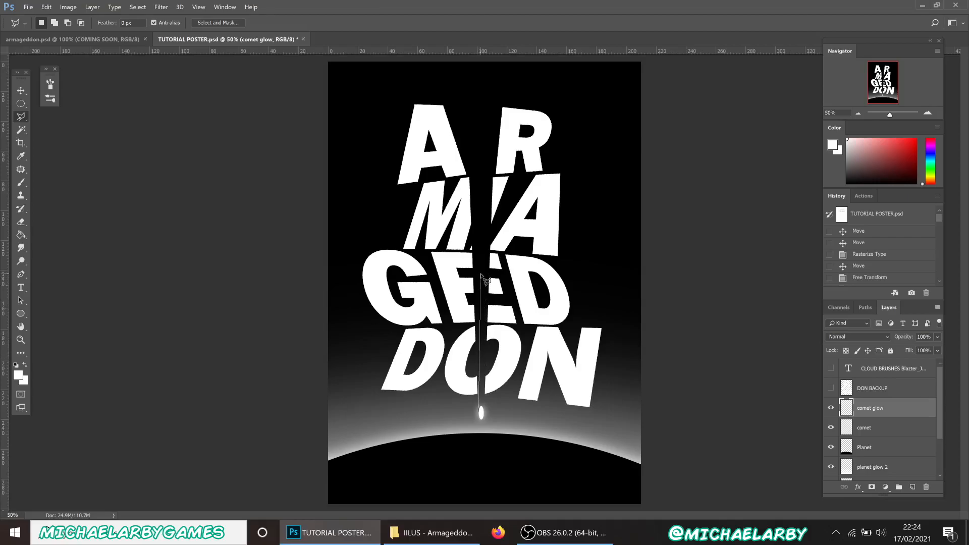
{"action": "left_click", "coordinate": [481, 415]}
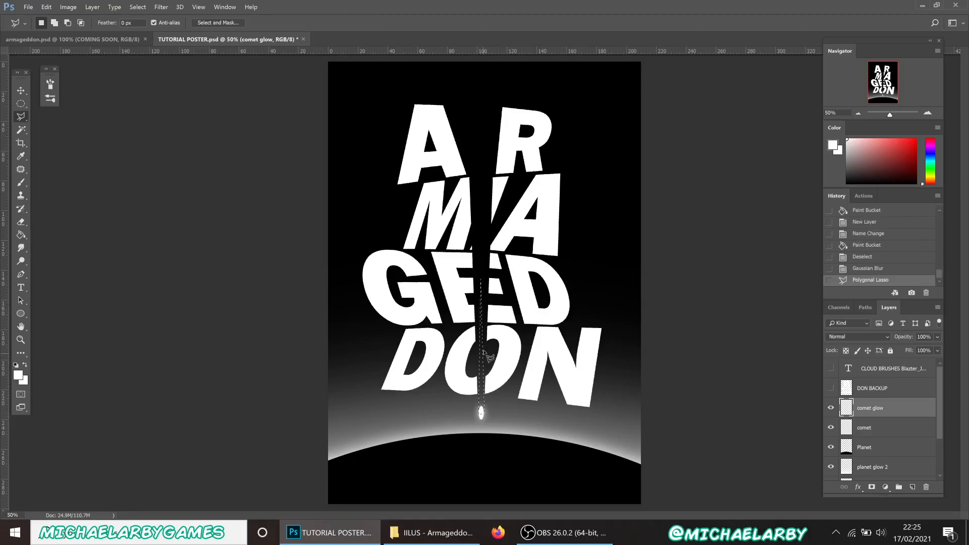
Fill the streak white on a new layer named 'comet trail' and deselect
{"action": "left_click", "coordinate": [915, 487]}
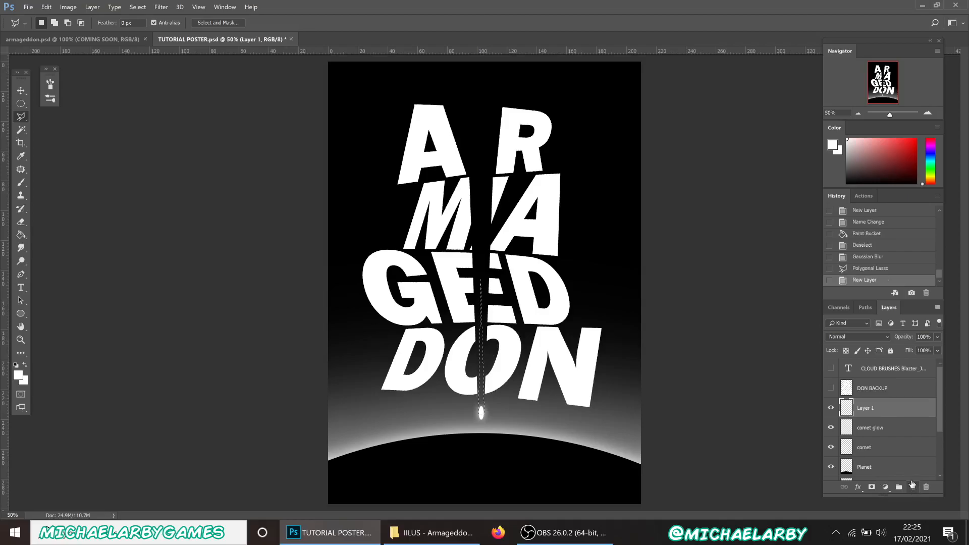
{"action": "double_click", "coordinate": [865, 407]}
{"action": "type", "text": "comet trail"}
{"action": "key", "text": "Return"}
{"action": "left_click", "coordinate": [20, 236]}
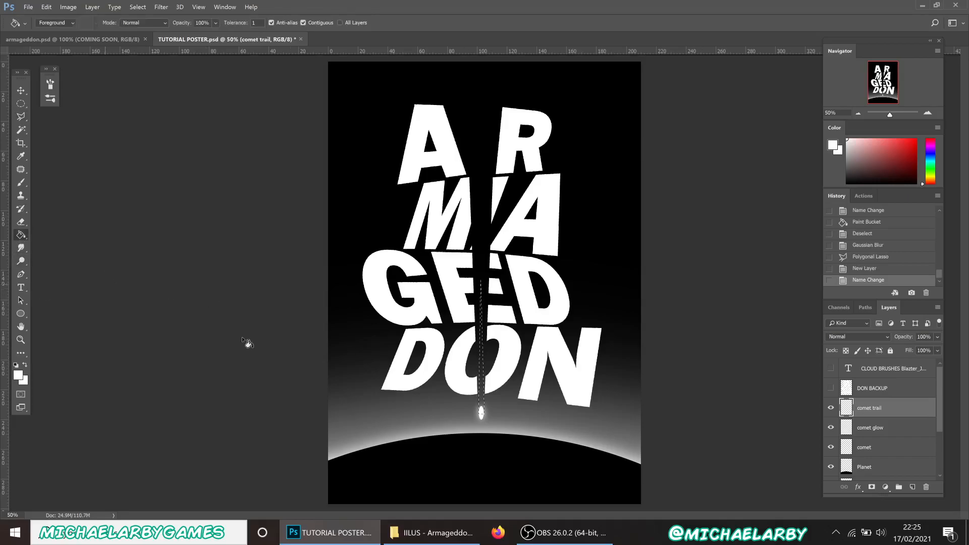
{"action": "left_click", "coordinate": [482, 402]}
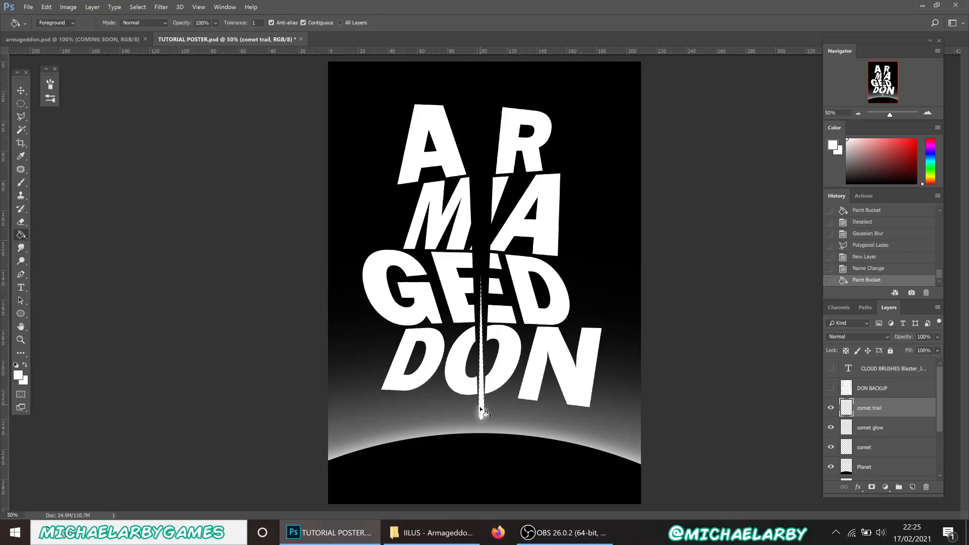
{"action": "key", "text": "ctrl+d"}
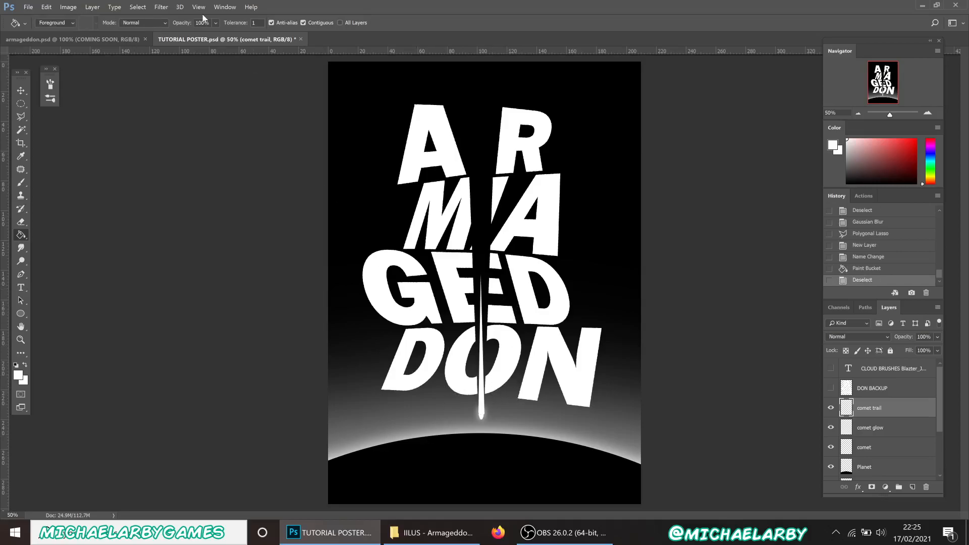
Apply a 9.4-pixel Gaussian Blur to the comet trail layer
{"action": "left_click", "coordinate": [160, 7]}
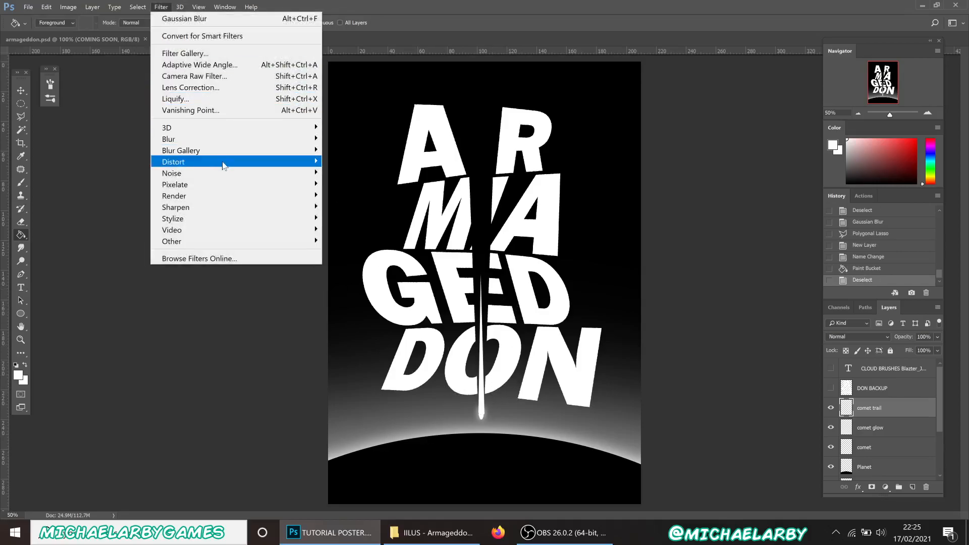
{"action": "mouse_move", "coordinate": [224, 165]}
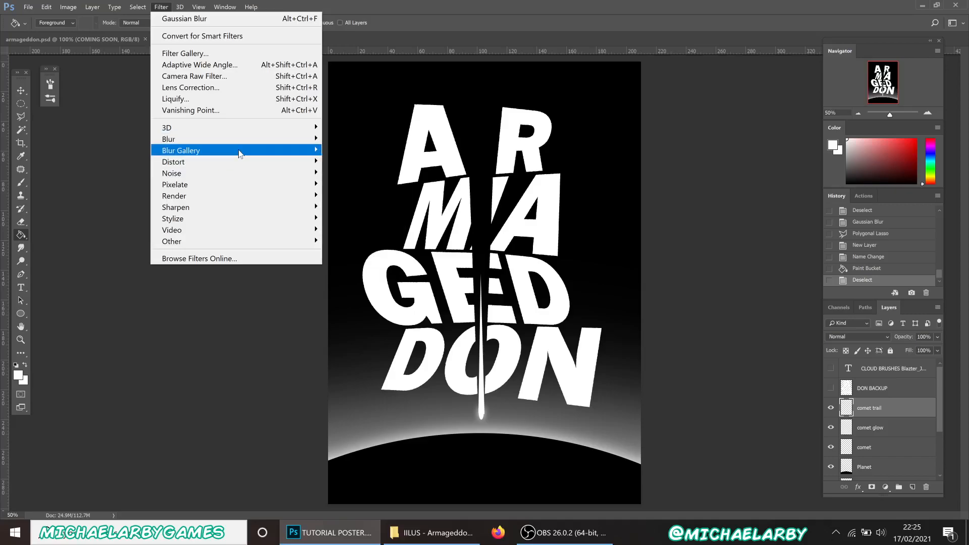
{"action": "mouse_move", "coordinate": [248, 138]}
{"action": "left_click", "coordinate": [356, 184]}
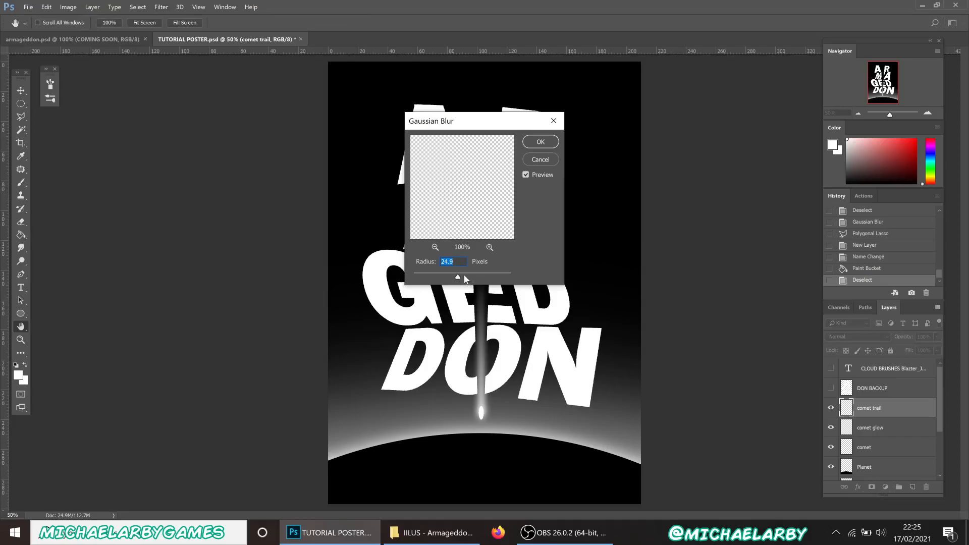
{"action": "left_click", "coordinate": [452, 278]}
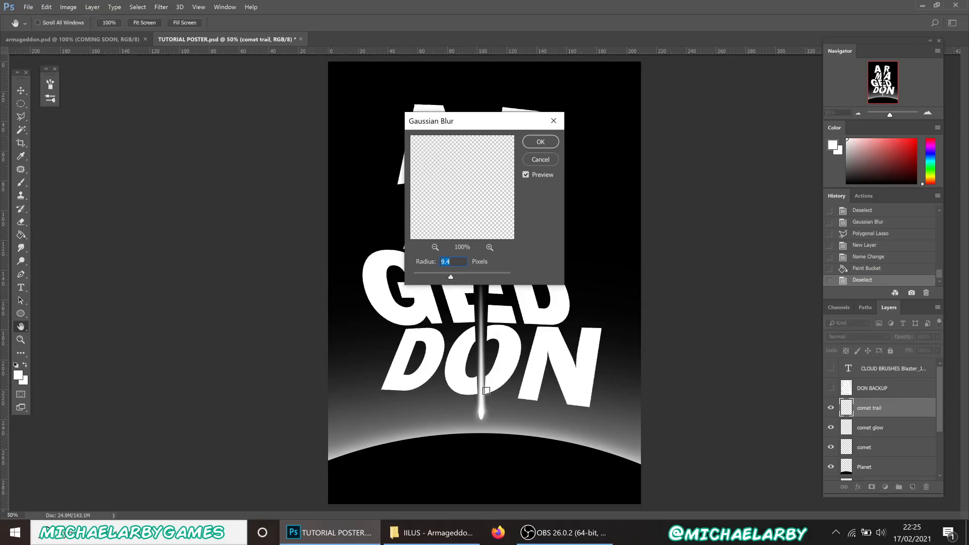
{"action": "left_click", "coordinate": [534, 144]}
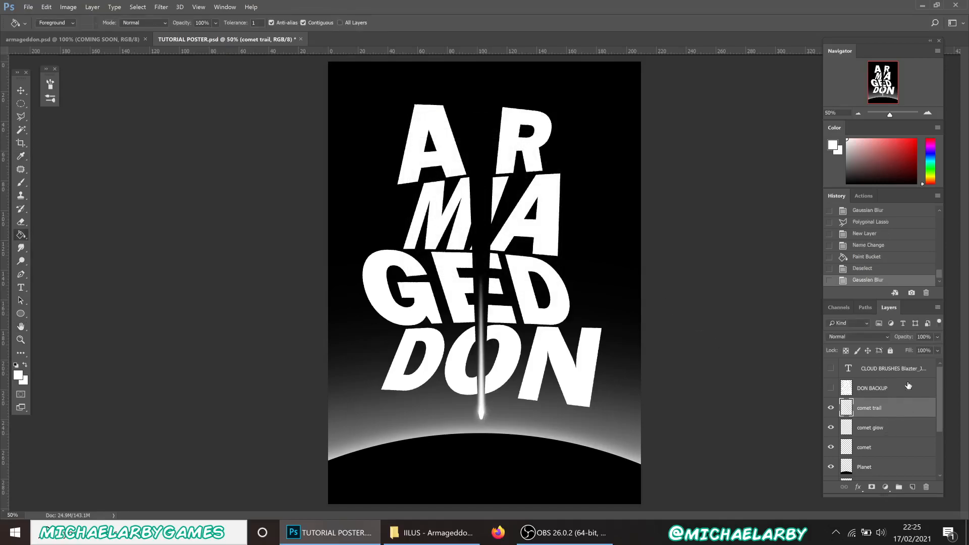
Lower the comet trail opacity to 28% and check it against the armageddon.psd reference
{"action": "left_click", "coordinate": [937, 336]}
{"action": "left_click_drag", "start_coordinate": [926, 348], "coordinate": [909, 353]}
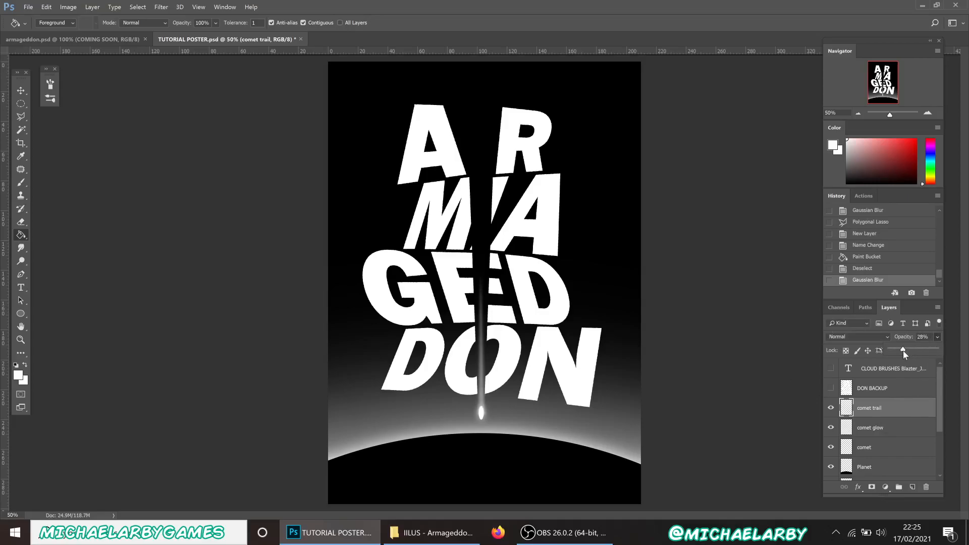
{"action": "left_click_drag", "start_coordinate": [903, 350], "coordinate": [903, 351]}
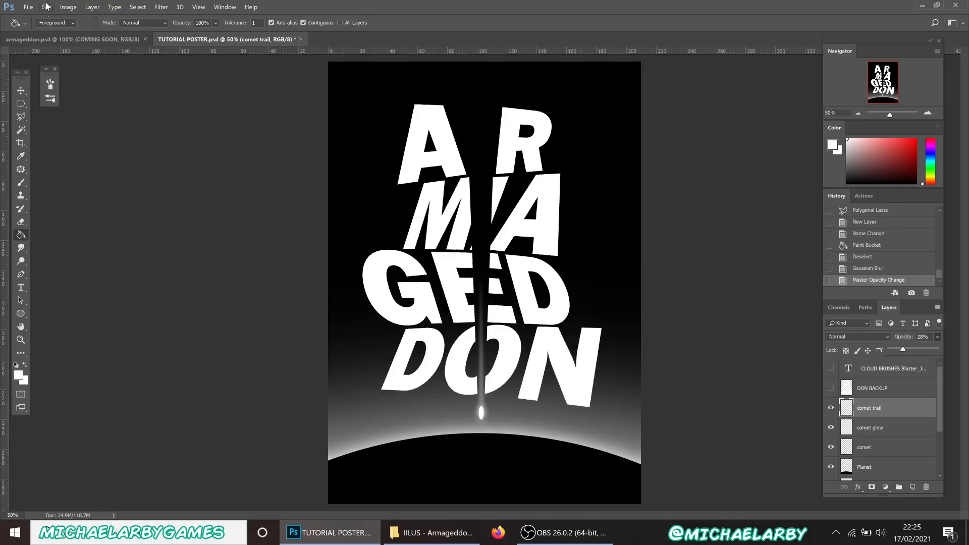
{"action": "left_click", "coordinate": [50, 38]}
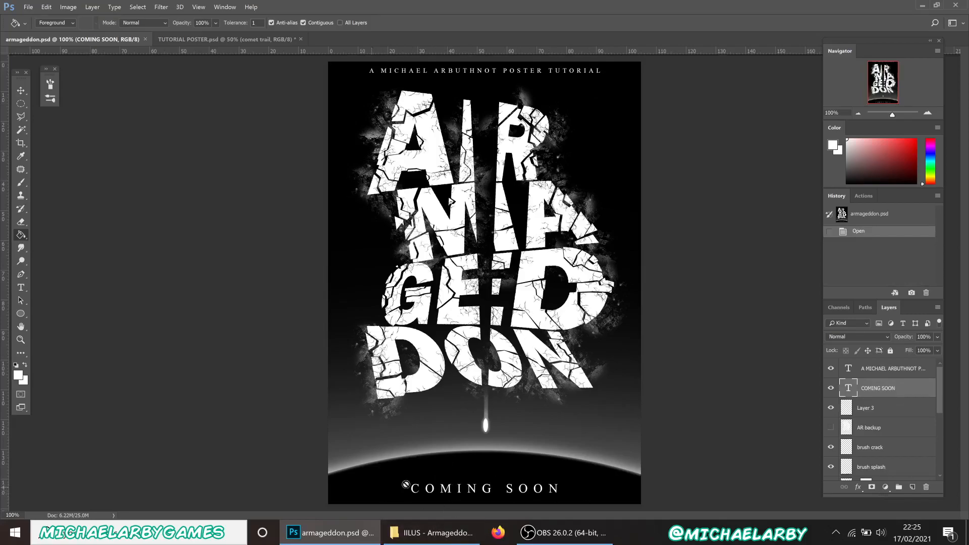
{"action": "left_click", "coordinate": [219, 39]}
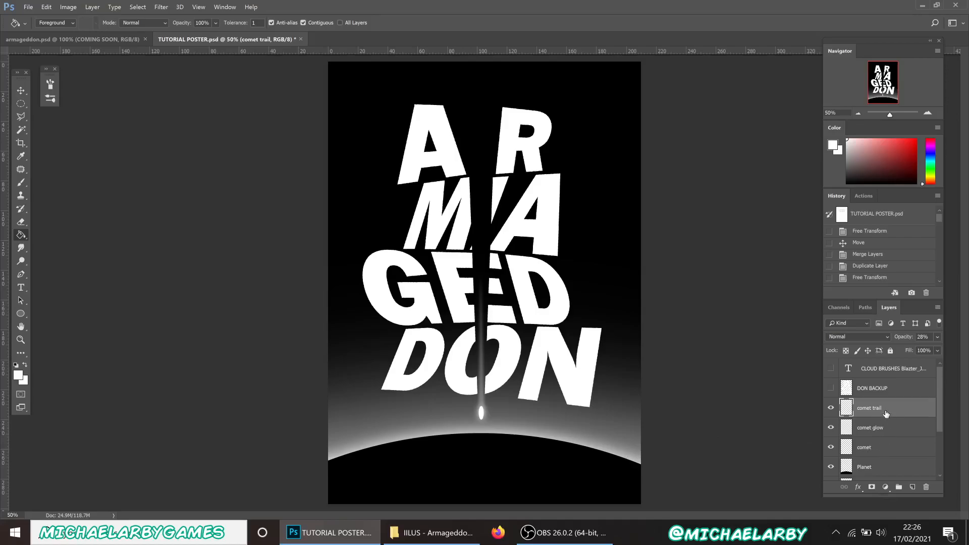
Nudge the comet, comet glow, Planet and planet glow layers down four pixels
{"action": "scroll", "coordinate": [885, 413], "scroll_direction": "down", "scroll_amount": 2}
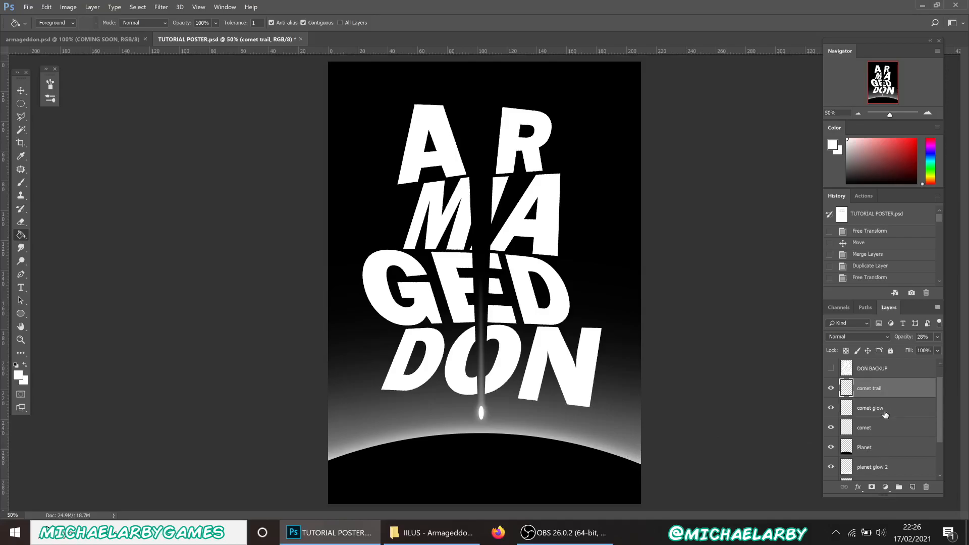
{"action": "scroll", "coordinate": [883, 434], "scroll_direction": "down", "scroll_amount": 1}
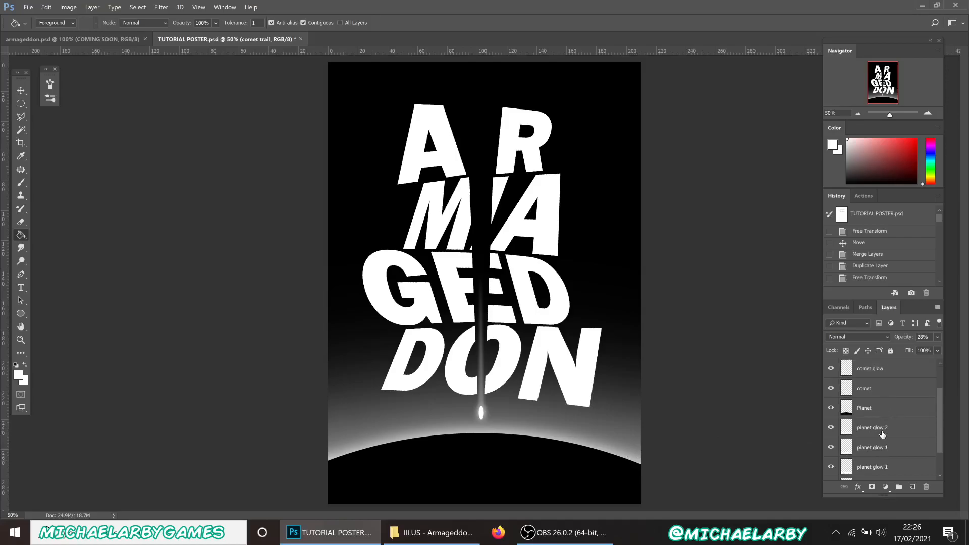
{"action": "left_click", "coordinate": [883, 447], "text": "shift"}
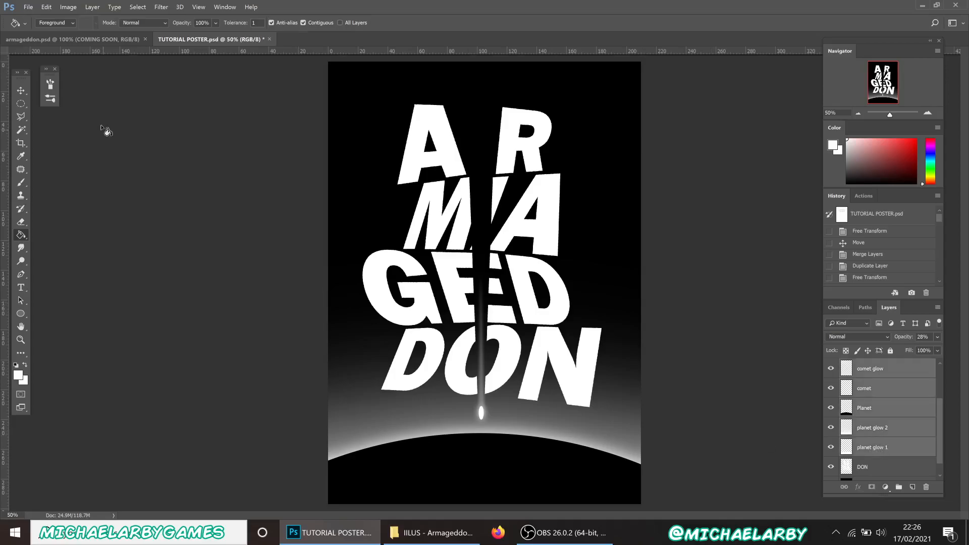
{"action": "left_click", "coordinate": [21, 91]}
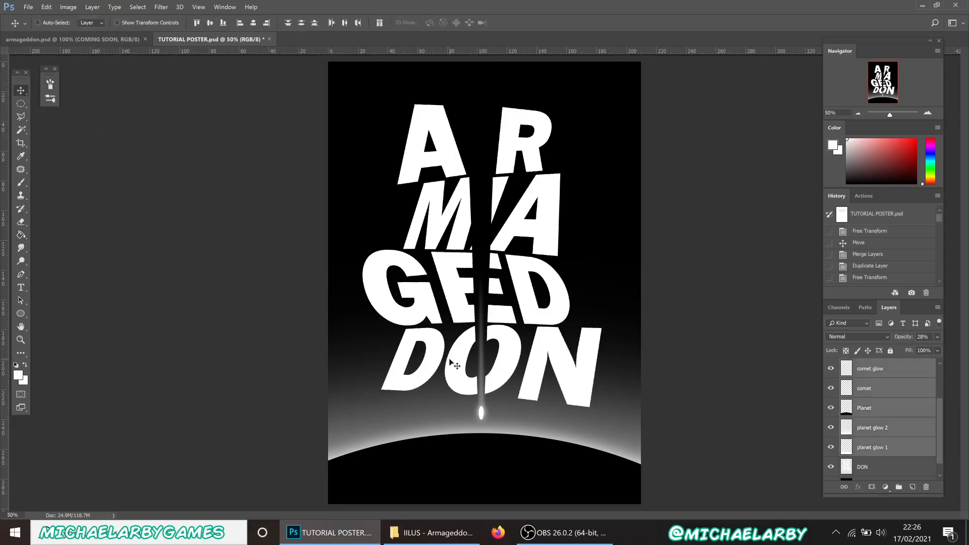
{"action": "key", "text": "Down"}
{"action": "key", "text": "Down"}
{"action": "key", "text": "Down"}
{"action": "key", "text": "Down"}
{"action": "key", "text": "Down"}
{"action": "key", "text": "Down"}
{"action": "key", "text": "Down"}
{"action": "key", "text": "Down"}
{"action": "key", "text": "Down"}
{"action": "key", "text": "Down"}
{"action": "key", "text": "Down"}
{"action": "key", "text": "Down"}
{"action": "key", "text": "Down"}
{"action": "key", "text": "Down"}
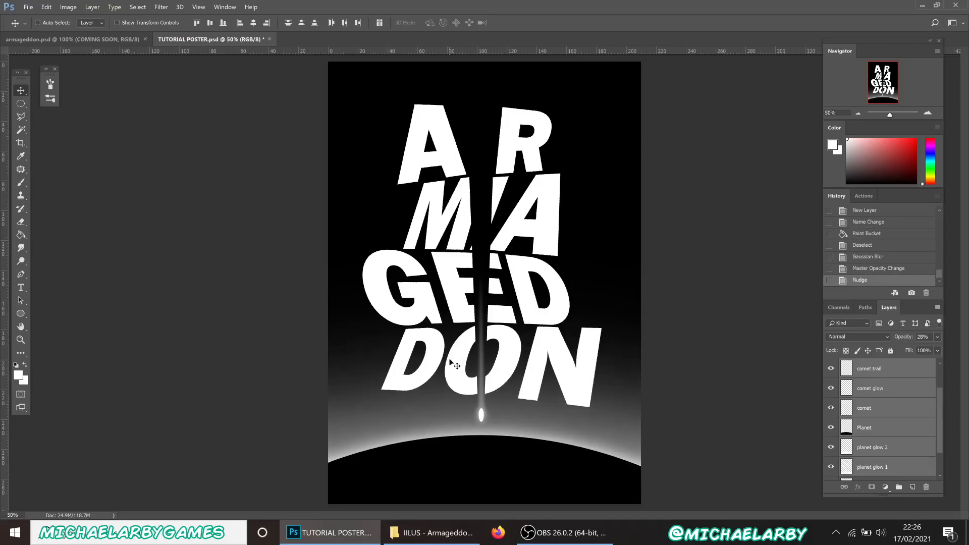
{"action": "key", "text": "Down"}
{"action": "key", "text": "Down"}
{"action": "key", "text": "Down"}
{"action": "key", "text": "Down"}
{"action": "key", "text": "Down"}
{"action": "key", "text": "Down"}
{"action": "key", "text": "Down"}
{"action": "key", "text": "Down"}
{"action": "key", "text": "Down"}
{"action": "key", "text": "Down"}
{"action": "key", "text": "Down"}
{"action": "key", "text": "Down"}
{"action": "key", "text": "Down"}
{"action": "key", "text": "Down"}
{"action": "key", "text": "Down"}
{"action": "key", "text": "Down"}
{"action": "key", "text": "Down"}
{"action": "key", "text": "Down"}
{"action": "key", "text": "Down"}
{"action": "key", "text": "Down"}
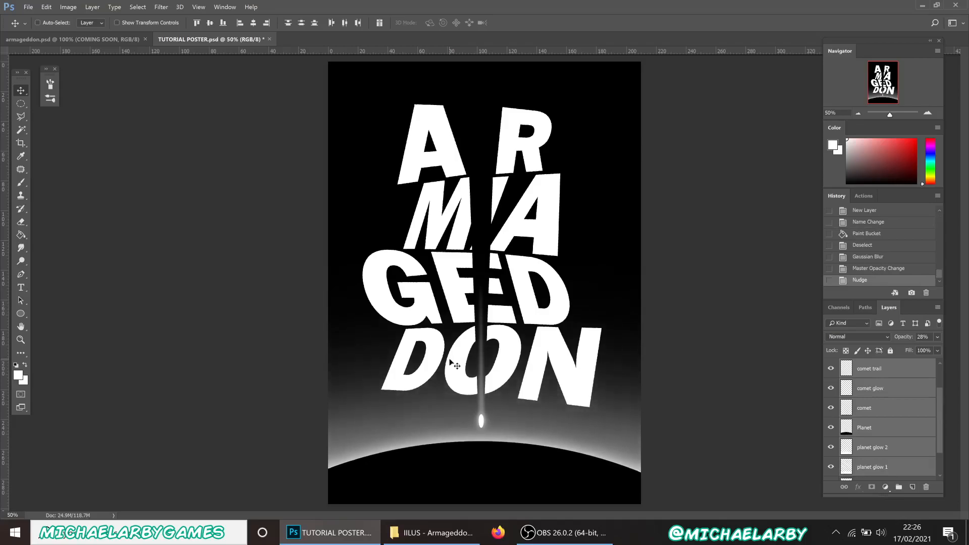
{"action": "key", "text": "Down"}
{"action": "key", "text": "Down"}
{"action": "key", "text": "Down"}
{"action": "key", "text": "Down"}
{"action": "key", "text": "Down"}
{"action": "key", "text": "Down"}
{"action": "key", "text": "Down"}
{"action": "key", "text": "Down"}
{"action": "key", "text": "Down"}
{"action": "key", "text": "Down"}
{"action": "key", "text": "Down"}
{"action": "key", "text": "Down"}
{"action": "key", "text": "Down"}
{"action": "key", "text": "Down"}
{"action": "key", "text": "Down"}
{"action": "key", "text": "Down"}
{"action": "key", "text": "Down"}
{"action": "key", "text": "Down"}
{"action": "key", "text": "Down"}
{"action": "key", "text": "Down"}
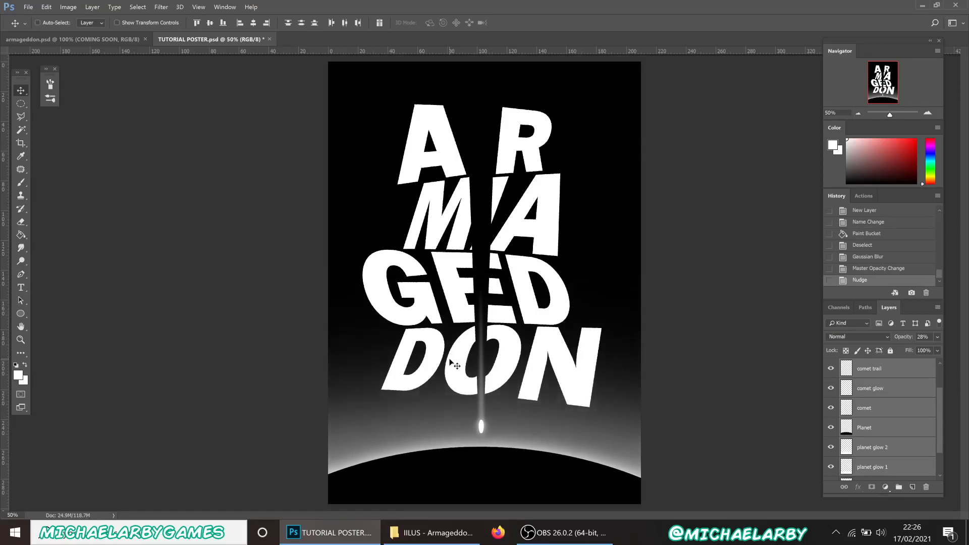
{"action": "key", "text": "Down"}
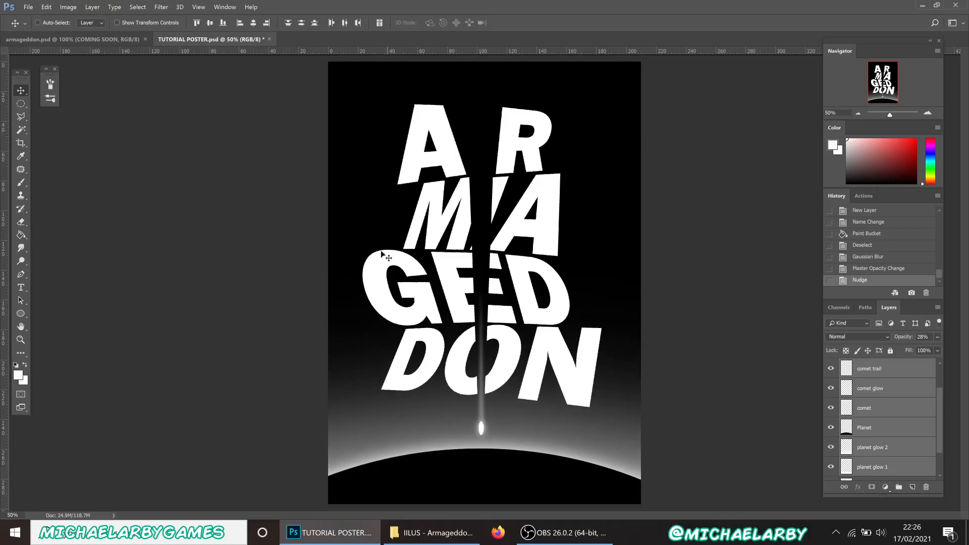
Select the comet trail layer, then the DON BACKUP layer
{"action": "left_click", "coordinate": [895, 375]}
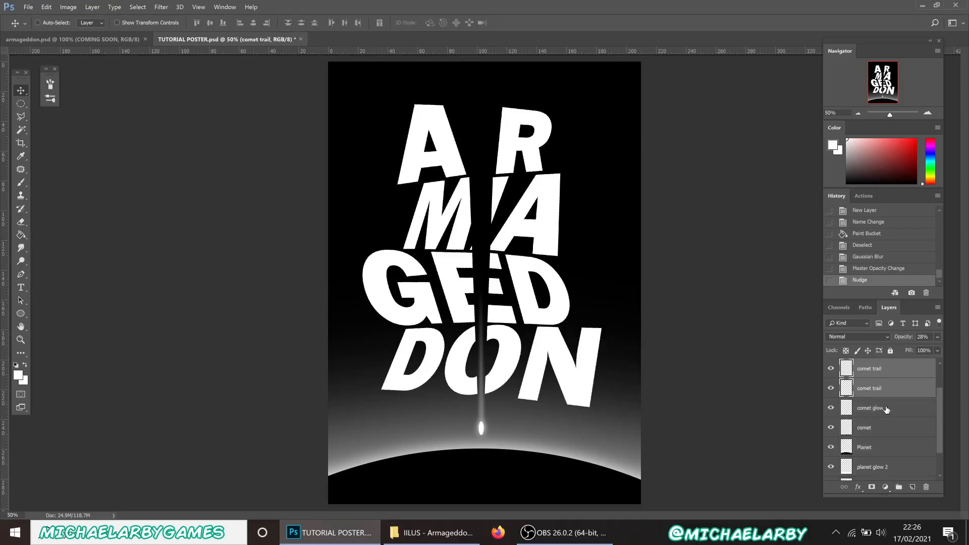
{"action": "scroll", "coordinate": [888, 409], "scroll_direction": "up", "scroll_amount": 2}
{"action": "left_click", "coordinate": [892, 394]}
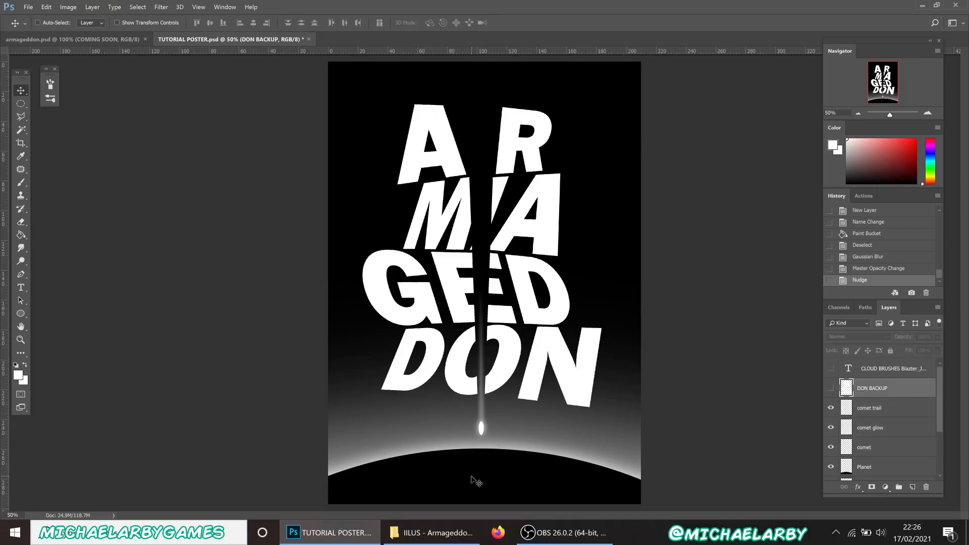
Add a Times New Roman 14 pt text box at the top with the author's 'PHOTOSHOP TUTORIAL' credit
{"action": "left_click", "coordinate": [20, 287]}
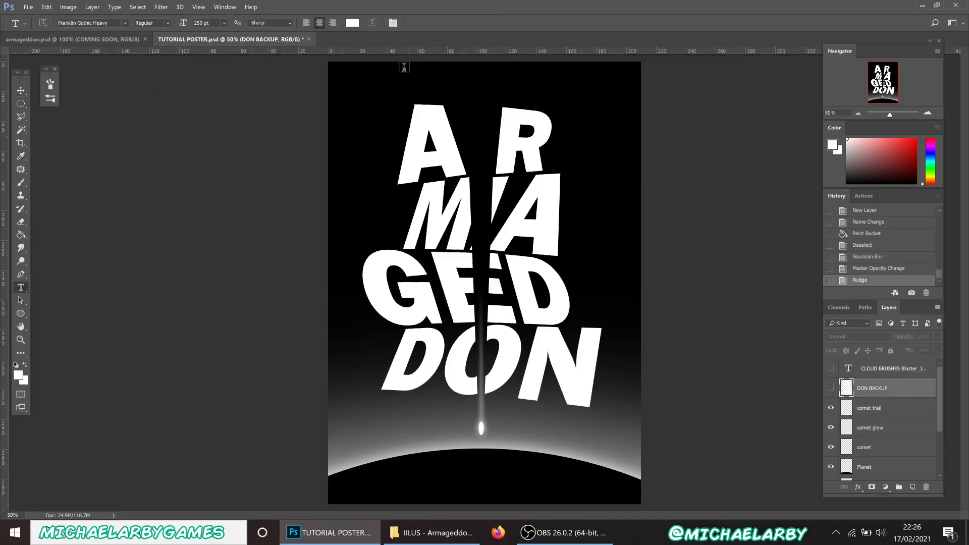
{"action": "left_click_drag", "start_coordinate": [361, 69], "coordinate": [615, 86]}
{"action": "left_click", "coordinate": [125, 23]}
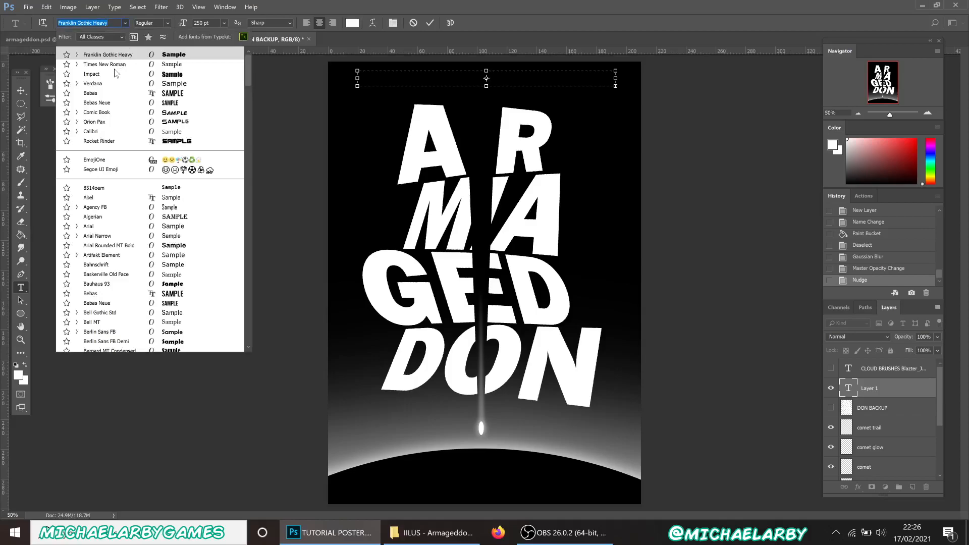
{"action": "left_click", "coordinate": [115, 64]}
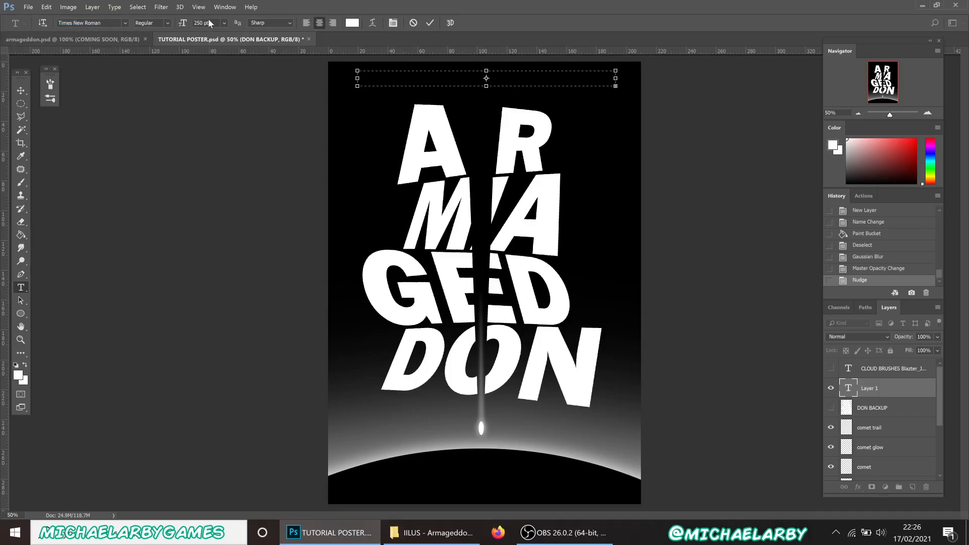
{"action": "left_click", "coordinate": [224, 22]}
{"action": "left_click", "coordinate": [213, 117]}
{"action": "type", "text": "HAEL ARBUTHNOT  PHOTOSHOP TUTORI"}
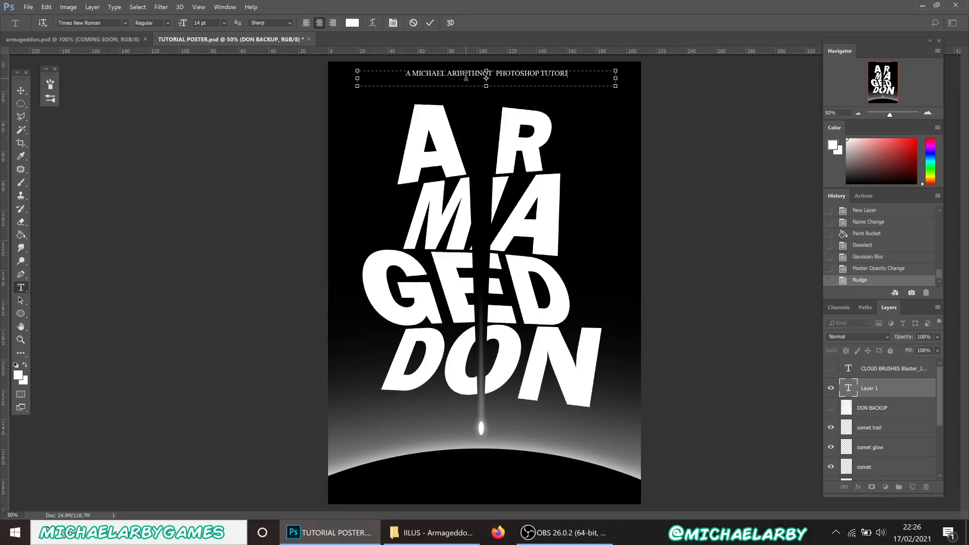
{"action": "type", "text": "AL"}
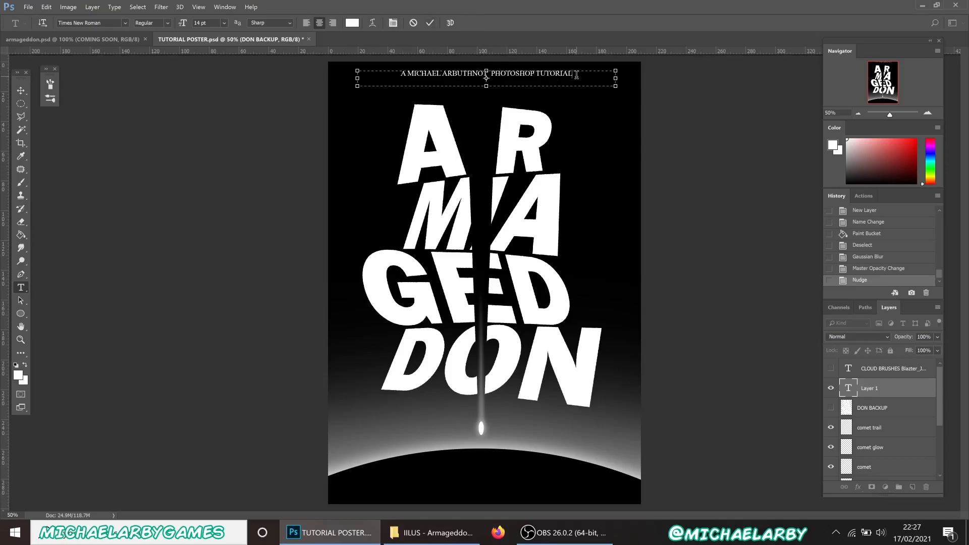
{"action": "left_click", "coordinate": [430, 22]}
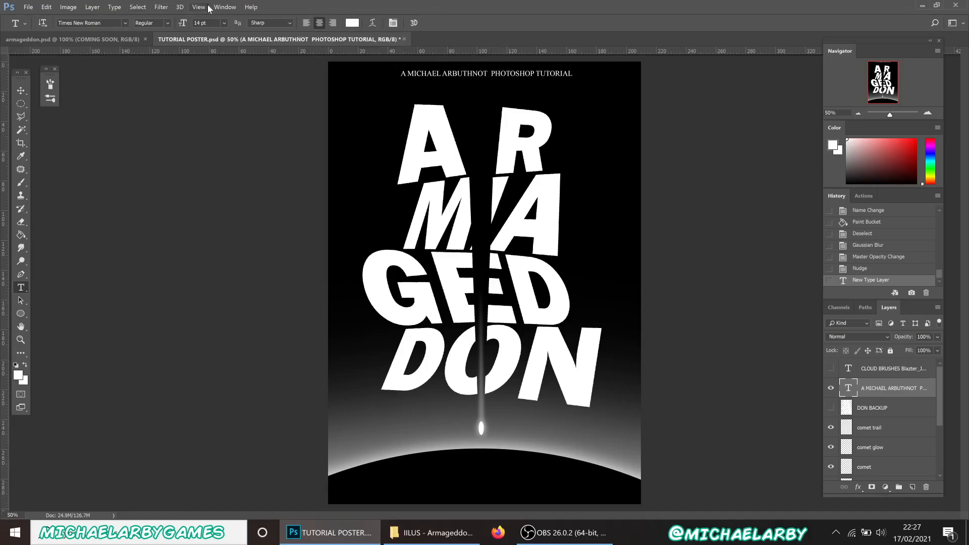
Increase the header's letter tracking in the Character panel
{"action": "left_click", "coordinate": [225, 8]}
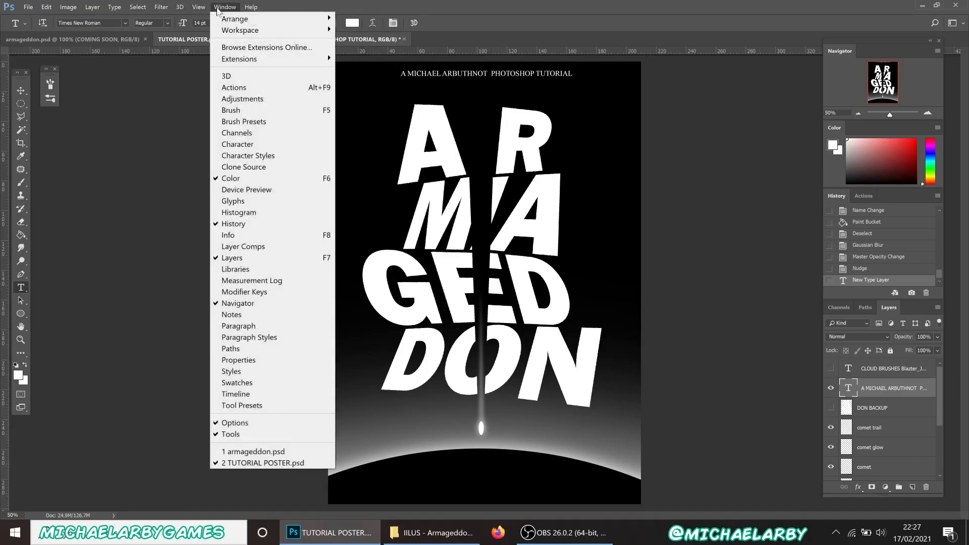
{"action": "left_click", "coordinate": [245, 145]}
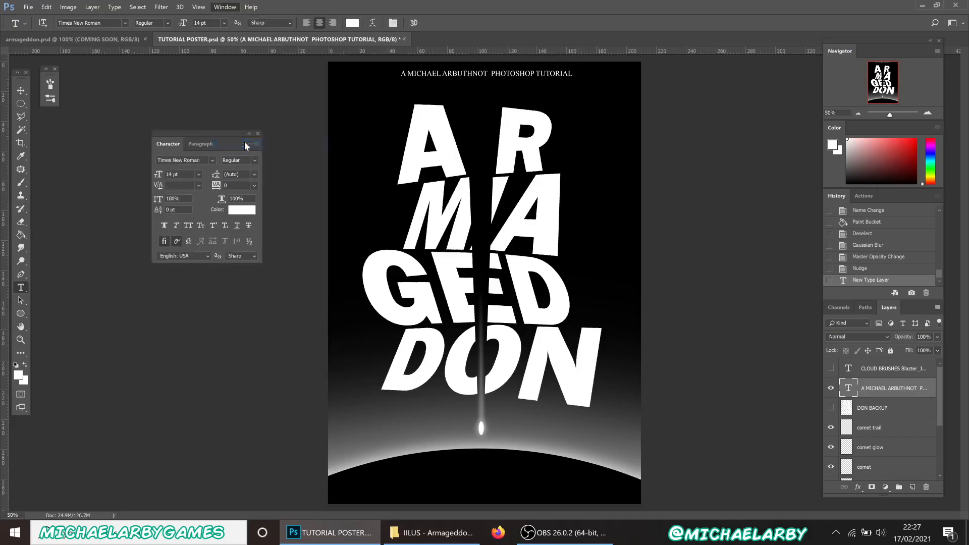
{"action": "left_click_drag", "start_coordinate": [216, 186], "coordinate": [229, 187]}
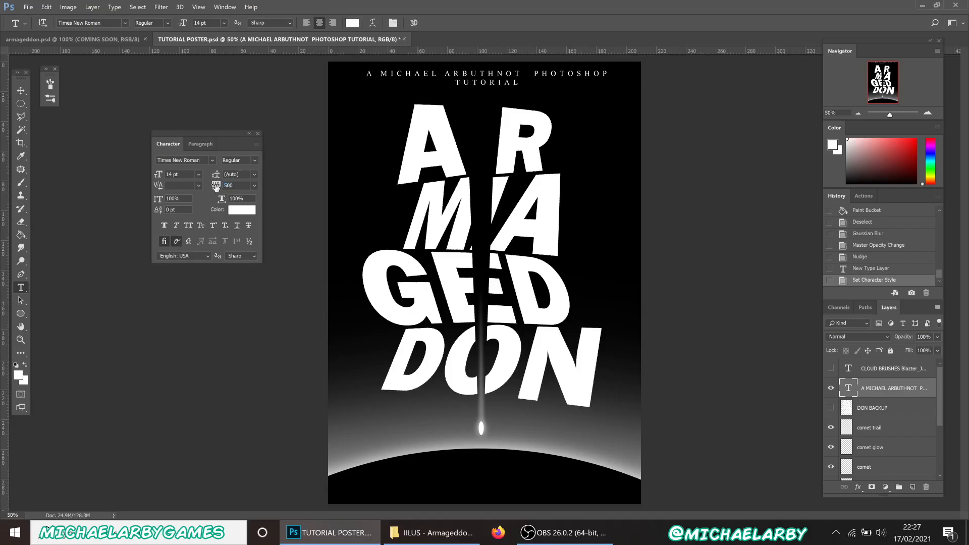
{"action": "left_click_drag", "start_coordinate": [216, 187], "coordinate": [213, 186]}
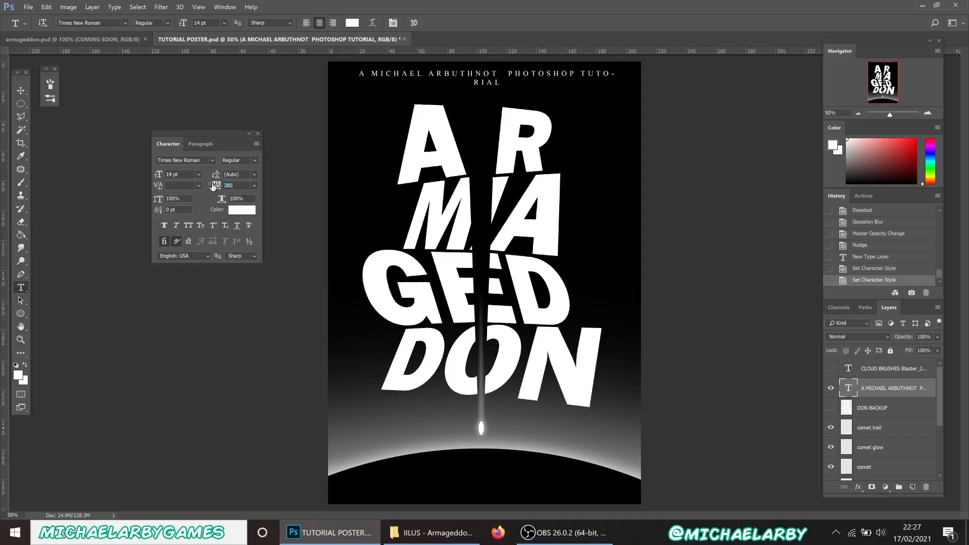
Widen the header text box on both sides so it fits on one line
{"action": "left_click", "coordinate": [435, 69]}
{"action": "left_click_drag", "start_coordinate": [350, 81], "coordinate": [320, 81]}
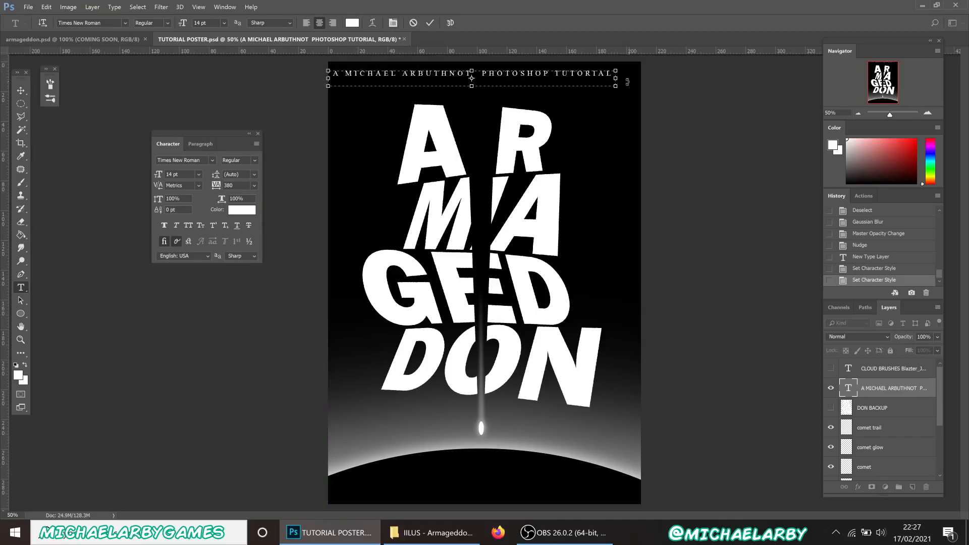
{"action": "left_click_drag", "start_coordinate": [615, 78], "coordinate": [639, 79]}
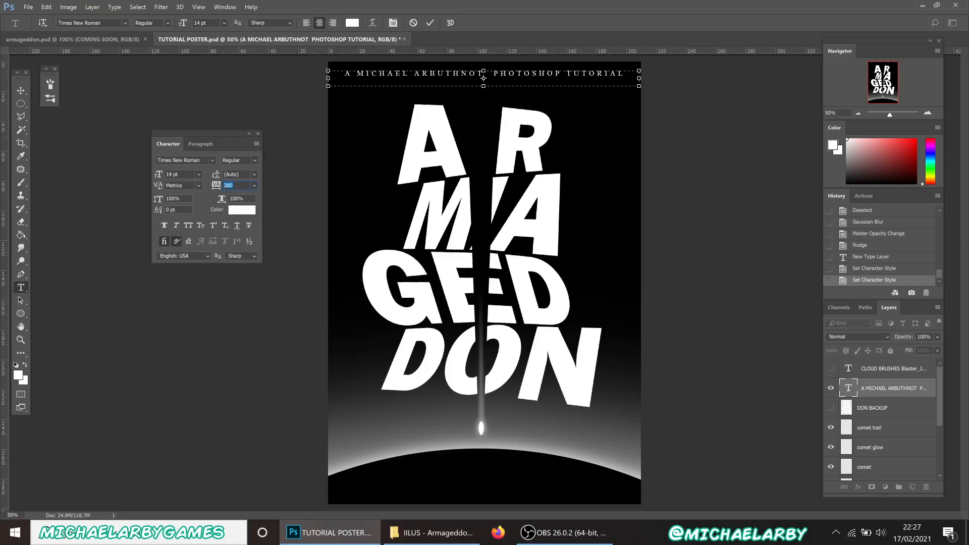
{"action": "type", "text": "100"}
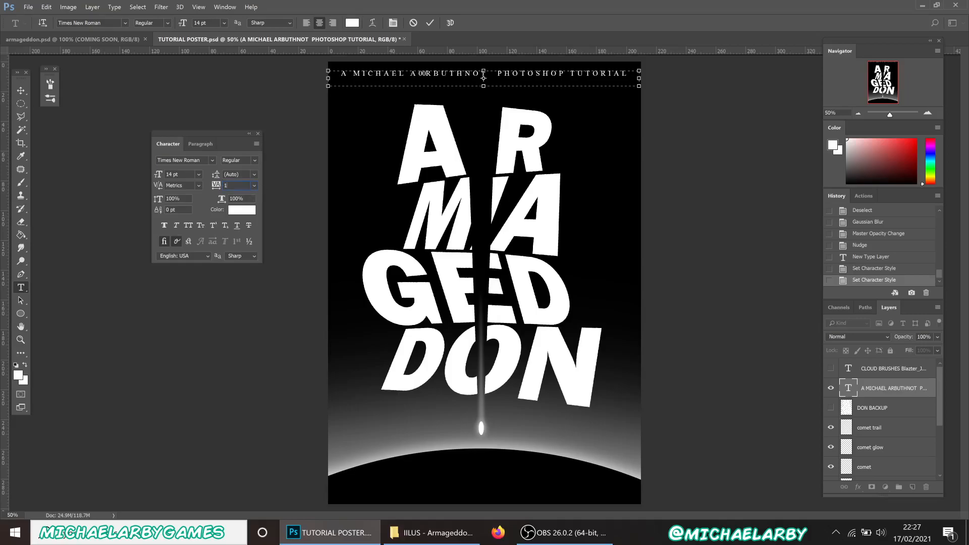
Remove the stray '00' characters from the header and restore the letter deleted by mistake
{"action": "left_click", "coordinate": [427, 74]}
{"action": "key", "text": "Delete"}
{"action": "key", "text": "Delete"}
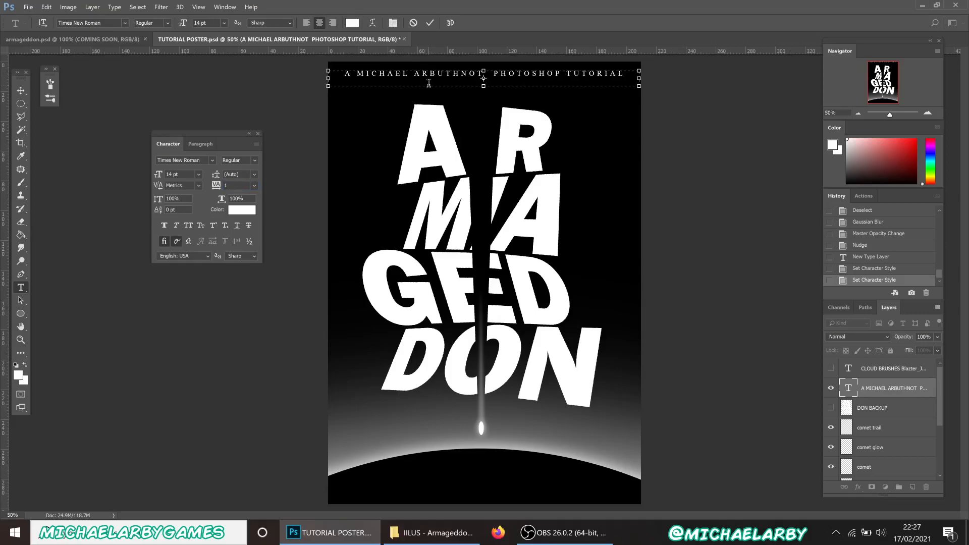
{"action": "key", "text": "BackSpace"}
{"action": "type", "text": "A"}
{"action": "left_click", "coordinate": [212, 184]}
{"action": "type", "text": "100"}
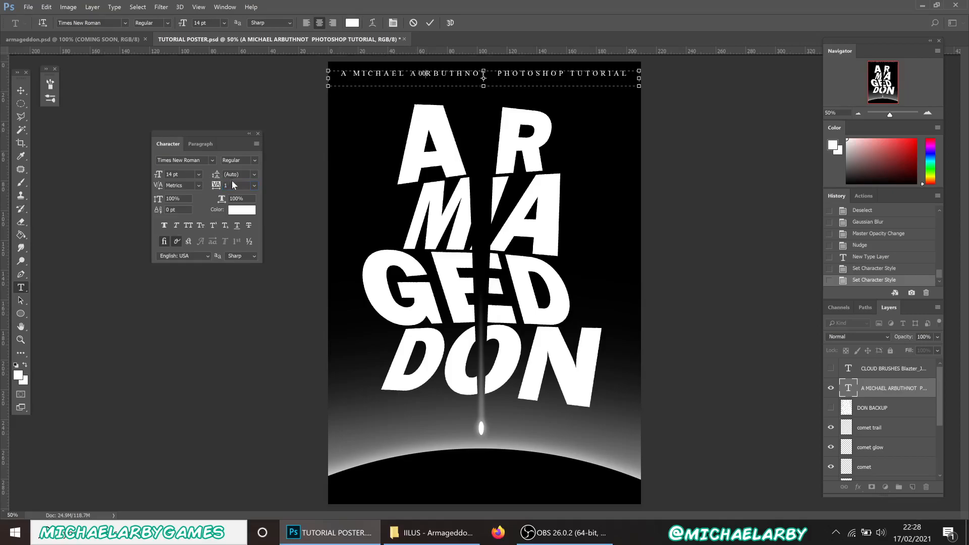
{"action": "key", "text": "BackSpace"}
{"action": "key", "text": "BackSpace"}
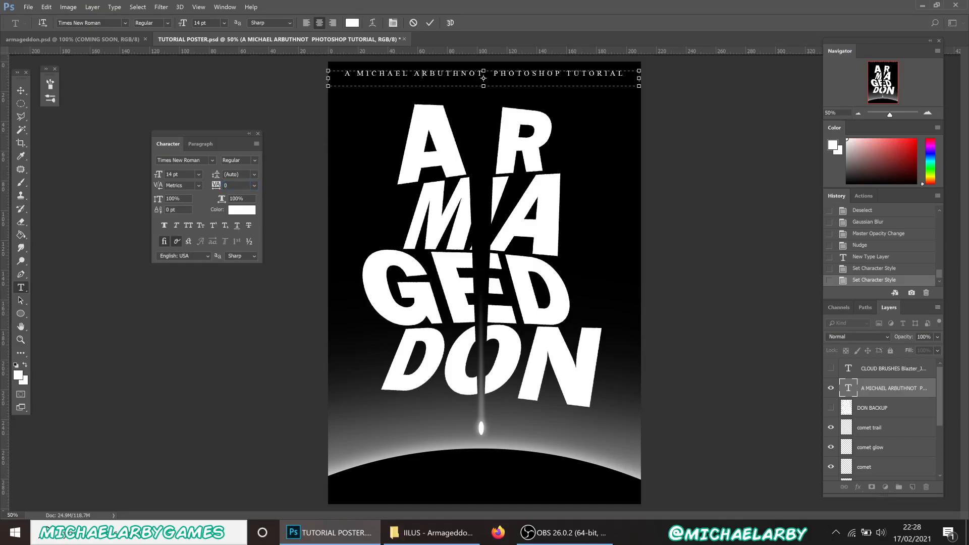
{"action": "key", "text": "Return"}
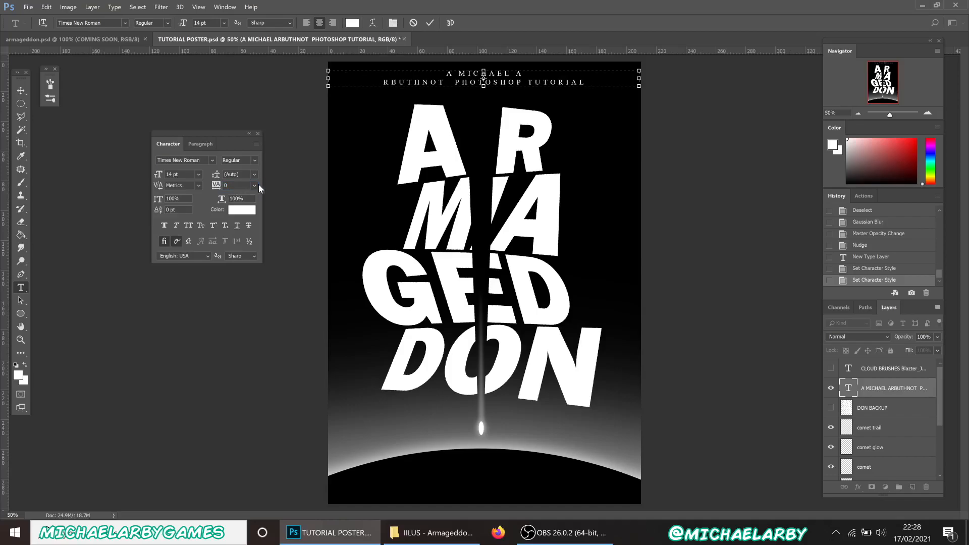
{"action": "key", "text": "ctrl+z"}
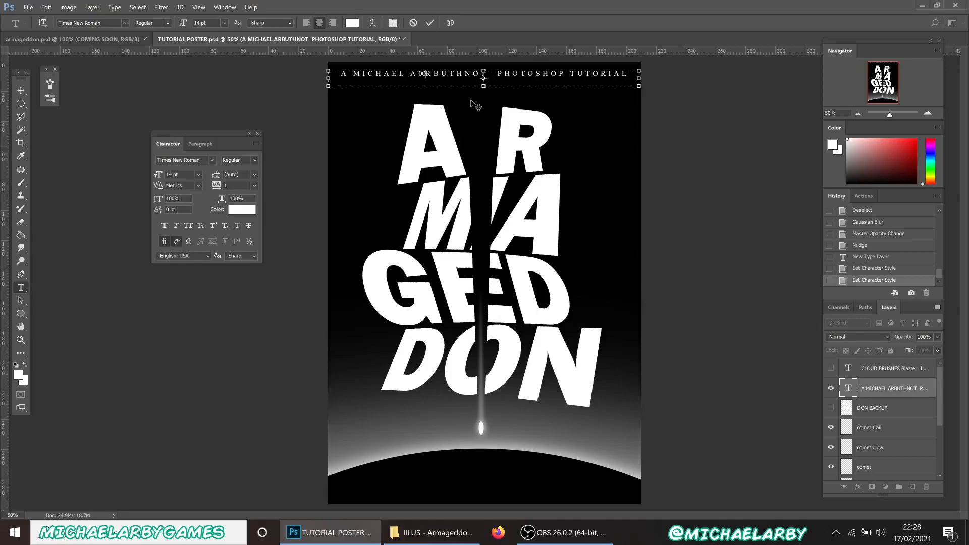
{"action": "key", "text": "BackSpace"}
{"action": "key", "text": "BackSpace"}
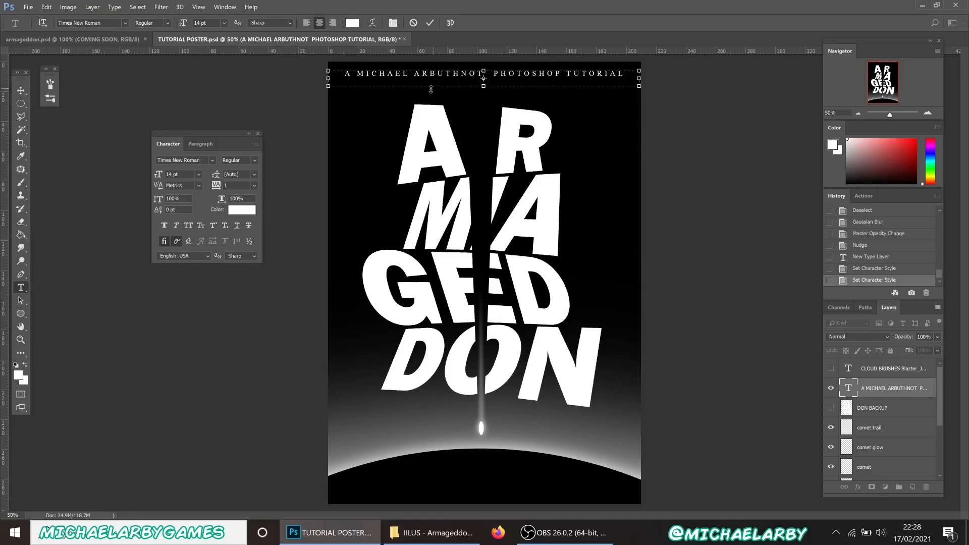
Commit the header text and set its tracking to 300, after trying 0 and 200
{"action": "left_click", "coordinate": [429, 24]}
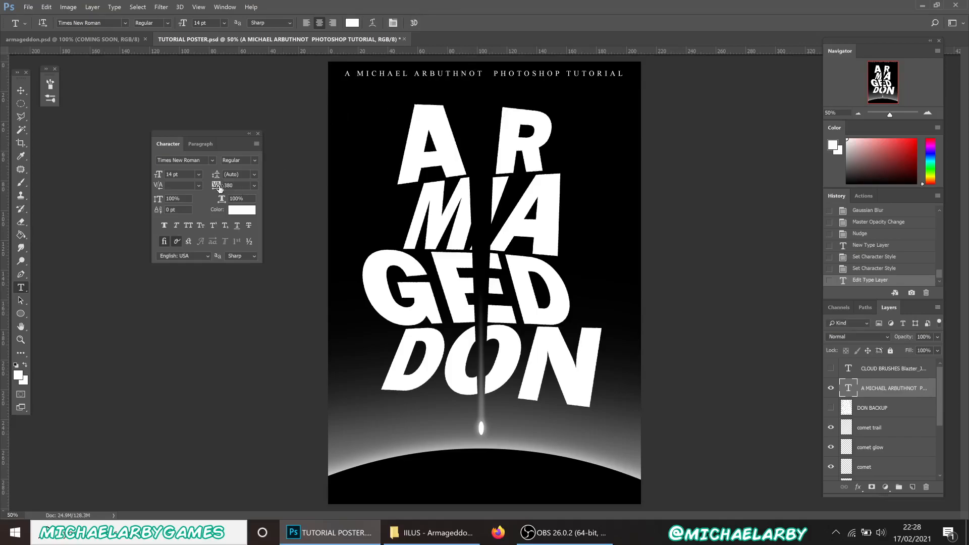
{"action": "type", "text": "0"}
{"action": "key", "text": "Return"}
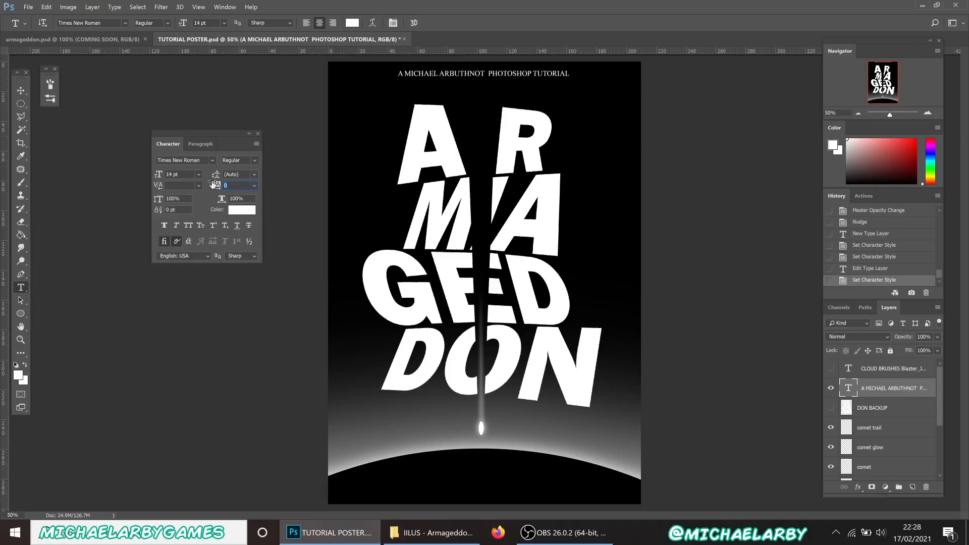
{"action": "type", "text": "200"}
{"action": "key", "text": "Return"}
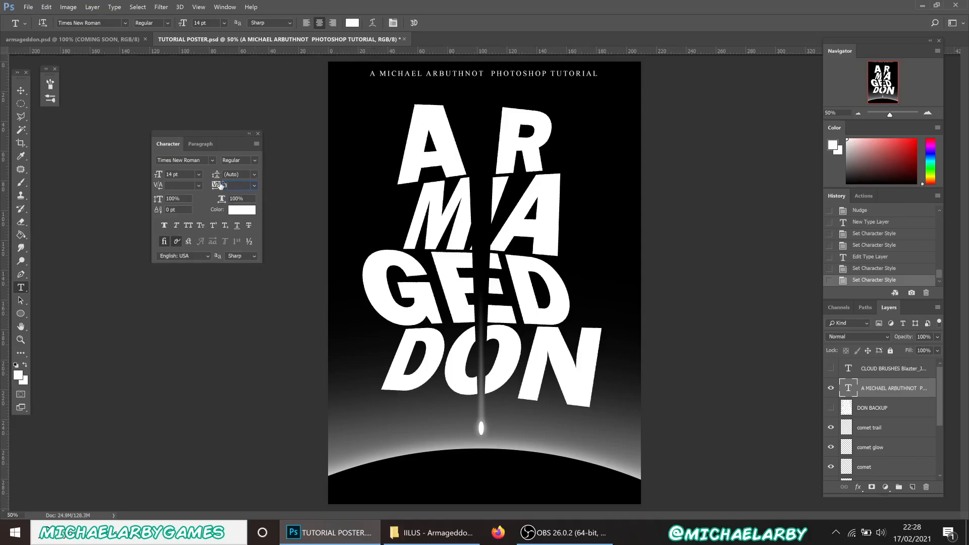
{"action": "key", "text": "Return"}
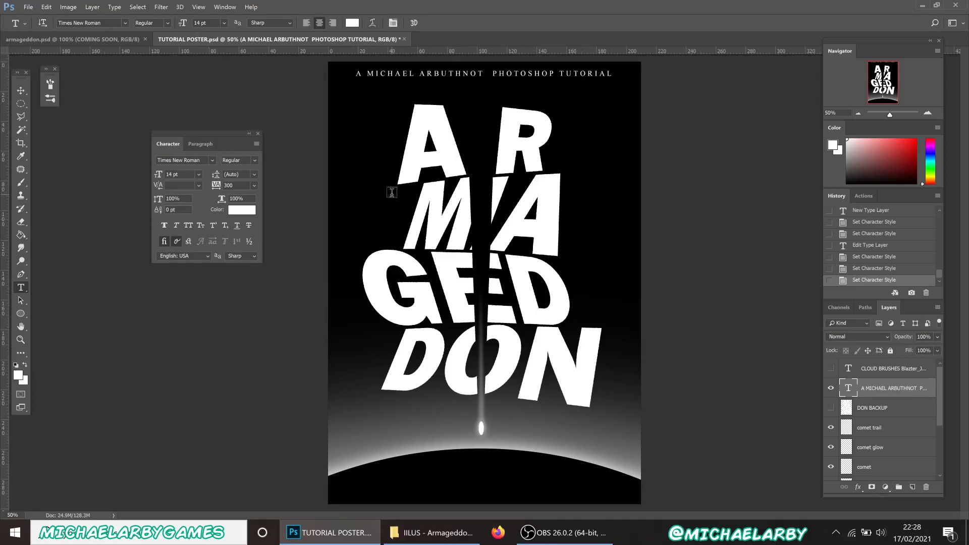
Create a text box at the poster's bottom edge reading COMING SOON in 30 pt
{"action": "left_click_drag", "start_coordinate": [416, 472], "coordinate": [549, 492]}
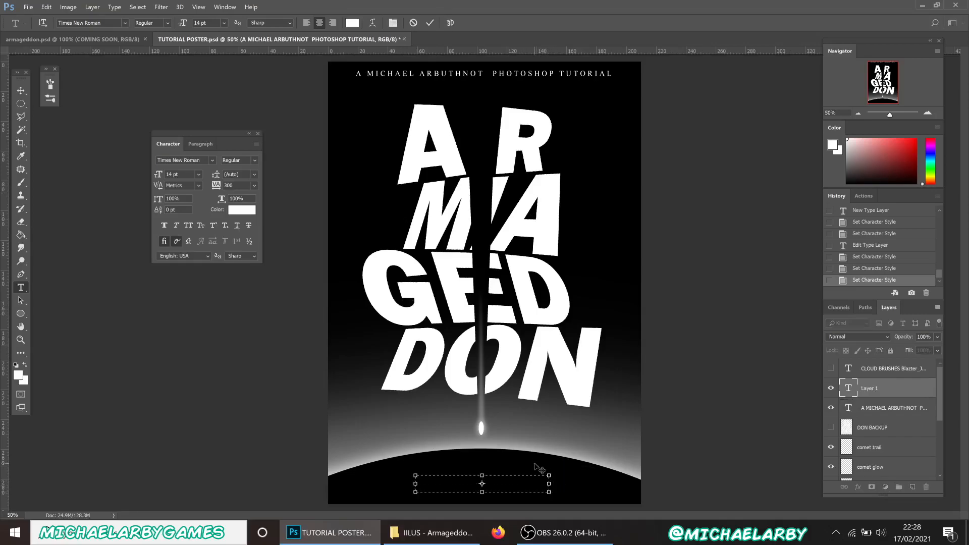
{"action": "type", "text": "COMING SOON"}
{"action": "key", "text": "ctrl+a"}
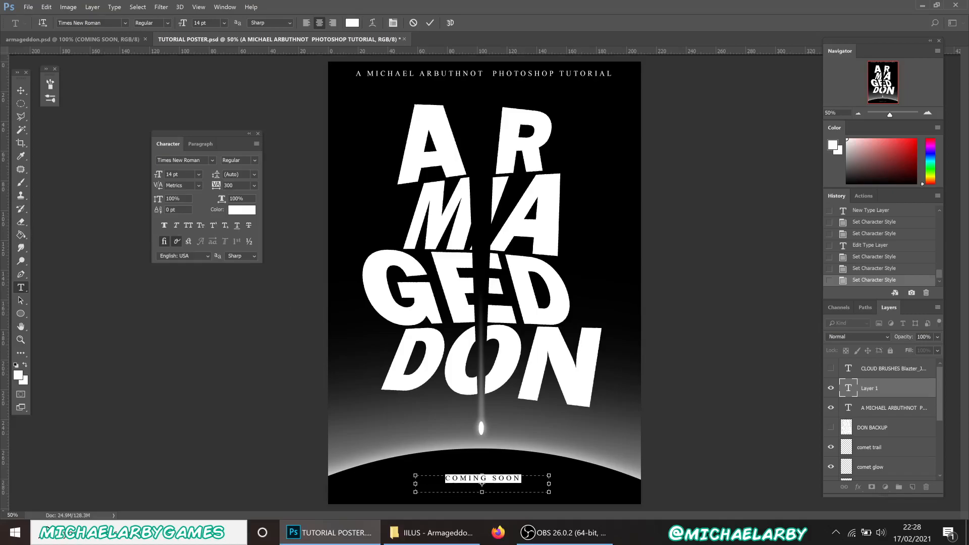
{"action": "left_click", "coordinate": [225, 24]}
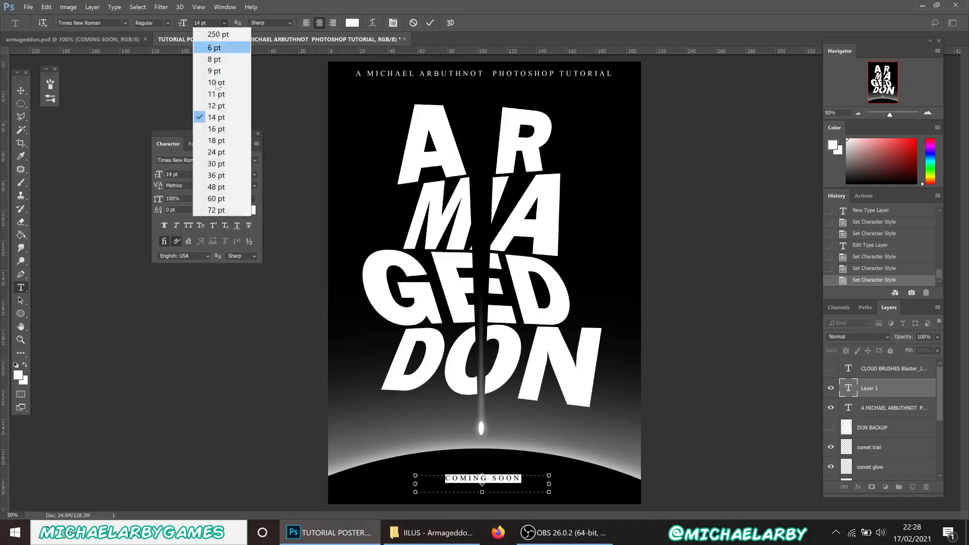
{"action": "left_click", "coordinate": [216, 164]}
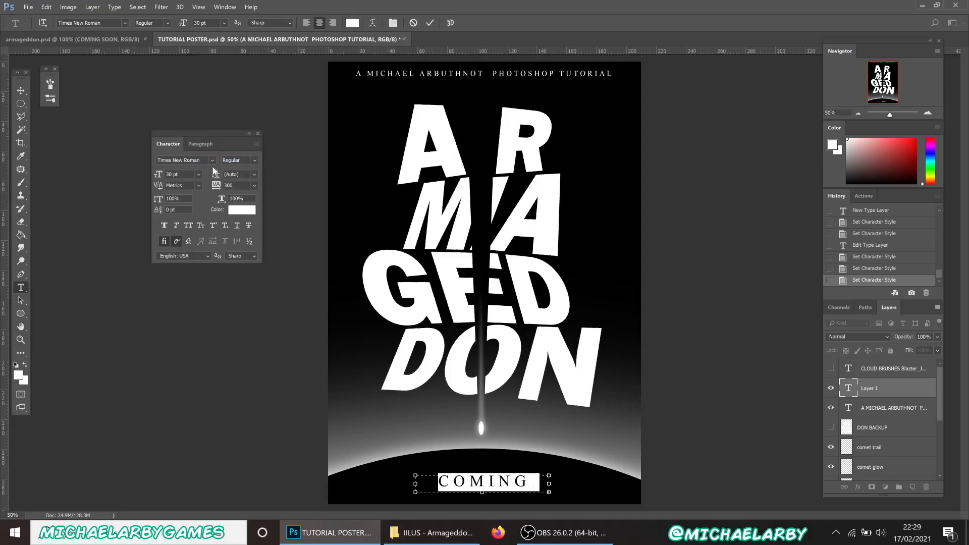
Stretch the COMING SOON box across the full poster width, centre-align it and commit
{"action": "left_click_drag", "start_coordinate": [415, 484], "coordinate": [328, 487]}
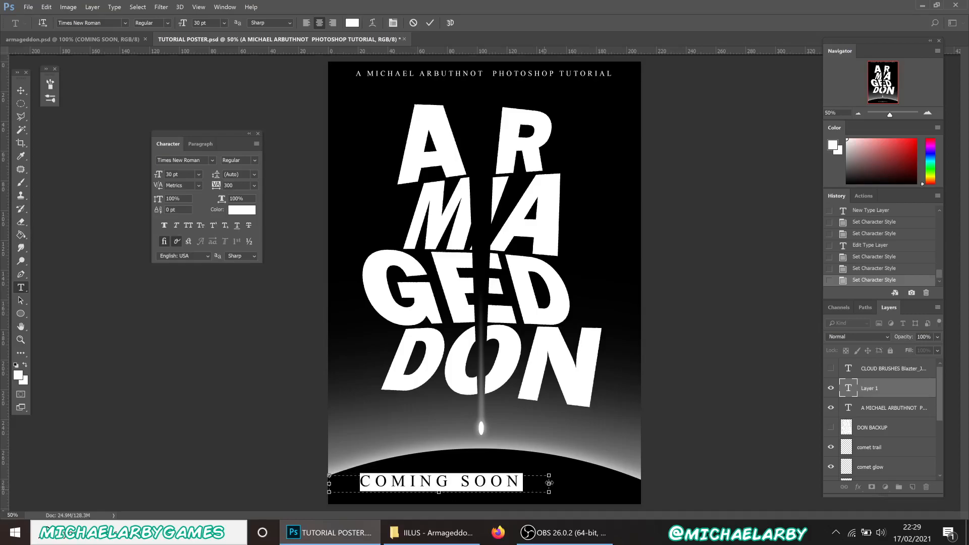
{"action": "left_click_drag", "start_coordinate": [549, 484], "coordinate": [641, 489]}
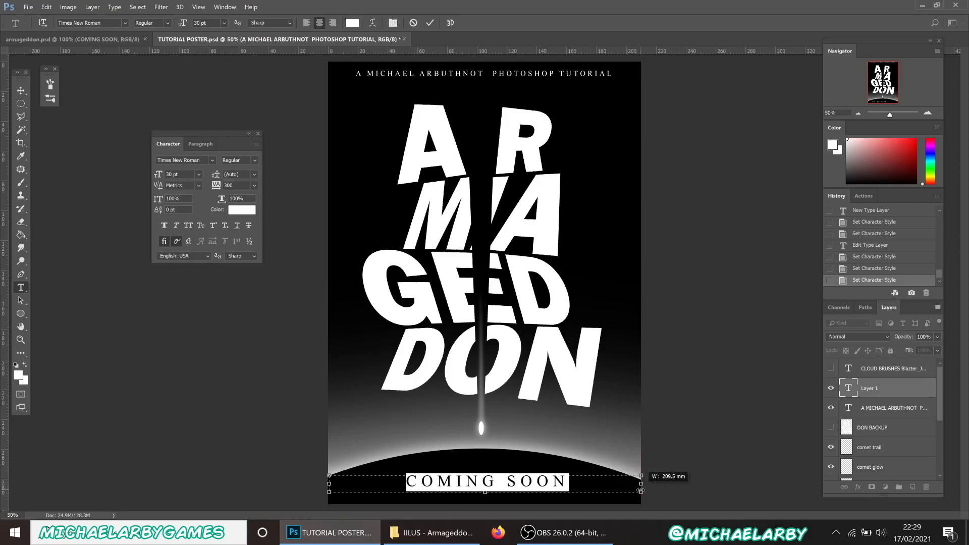
{"action": "left_click", "coordinate": [307, 23]}
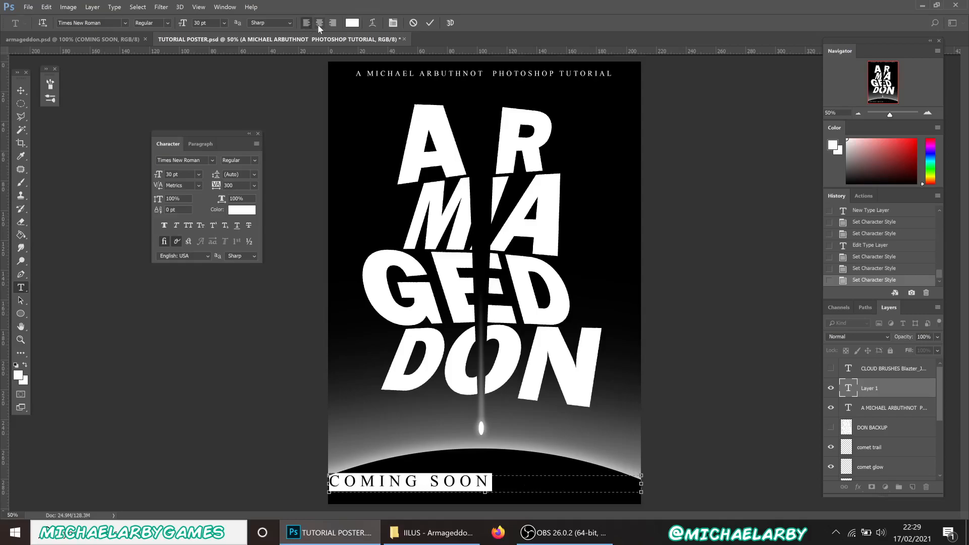
{"action": "left_click", "coordinate": [318, 23]}
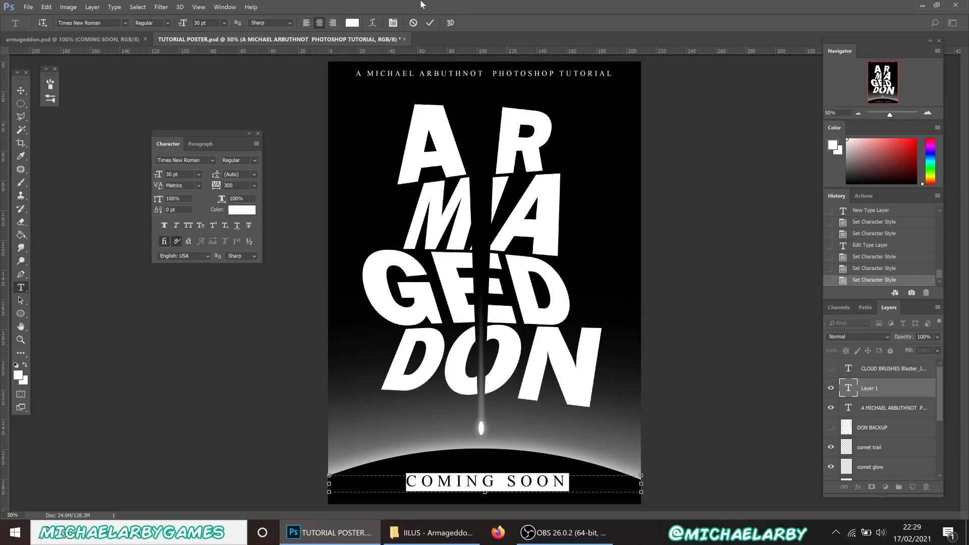
{"action": "left_click", "coordinate": [432, 23]}
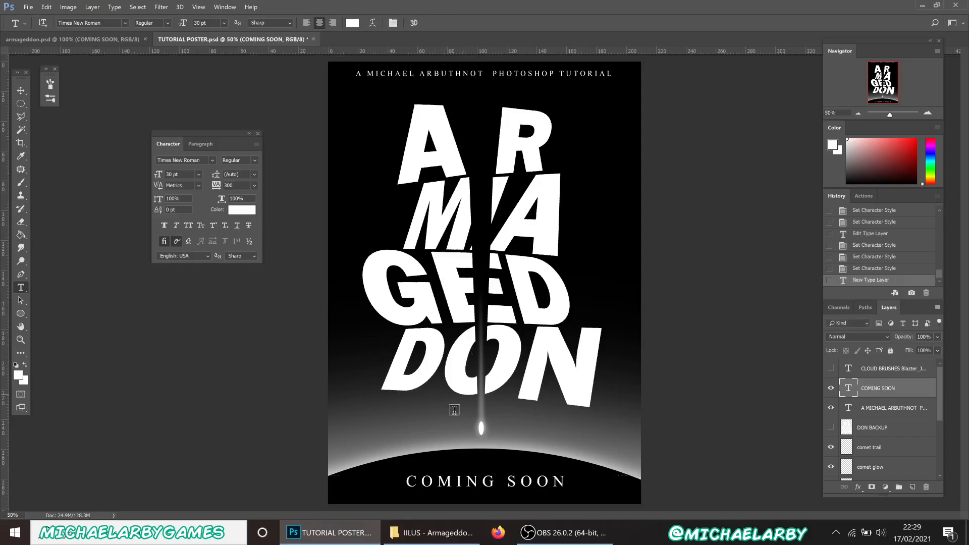
Reduce the COMING SOON text to 24 pt
{"action": "left_click", "coordinate": [477, 484]}
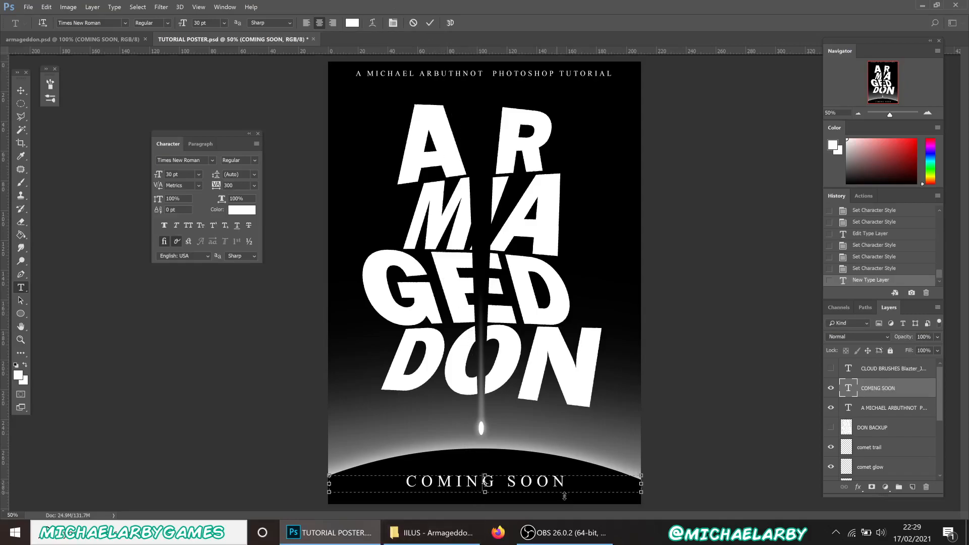
{"action": "key", "text": "ctrl+a"}
{"action": "left_click", "coordinate": [223, 21]}
{"action": "left_click", "coordinate": [219, 150]}
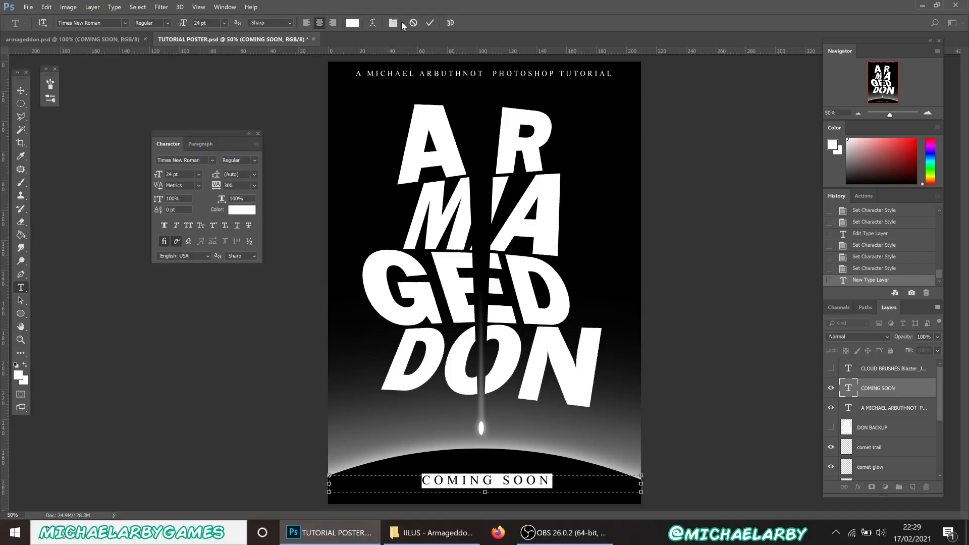
{"action": "left_click", "coordinate": [429, 23]}
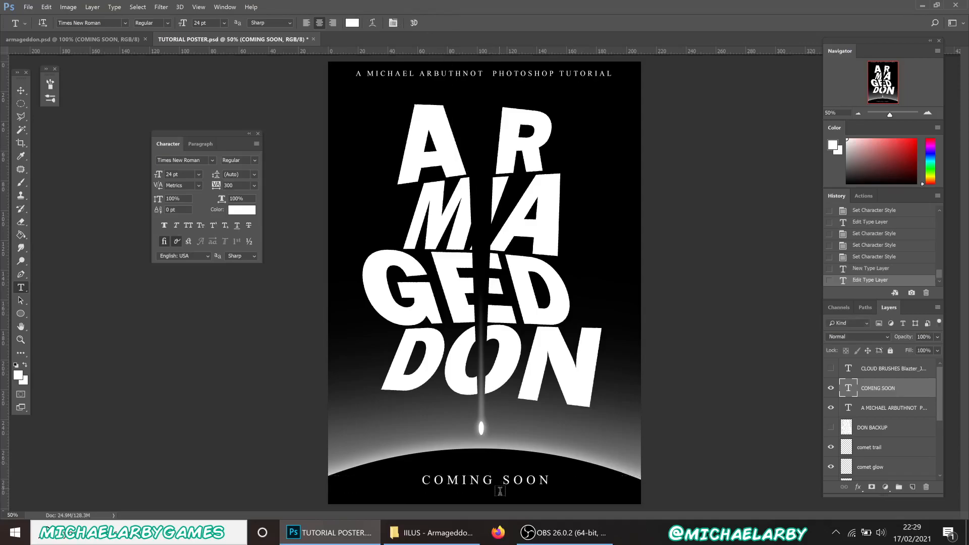
Make the COMING SOON text bold
{"action": "left_click", "coordinate": [483, 478]}
{"action": "left_click_drag", "start_coordinate": [538, 479], "coordinate": [388, 464]}
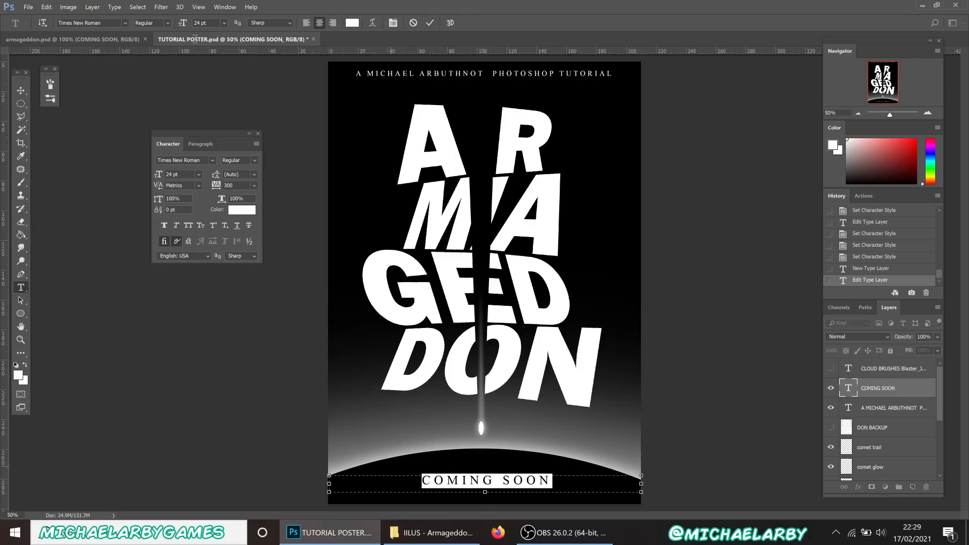
{"action": "left_click", "coordinate": [167, 23]}
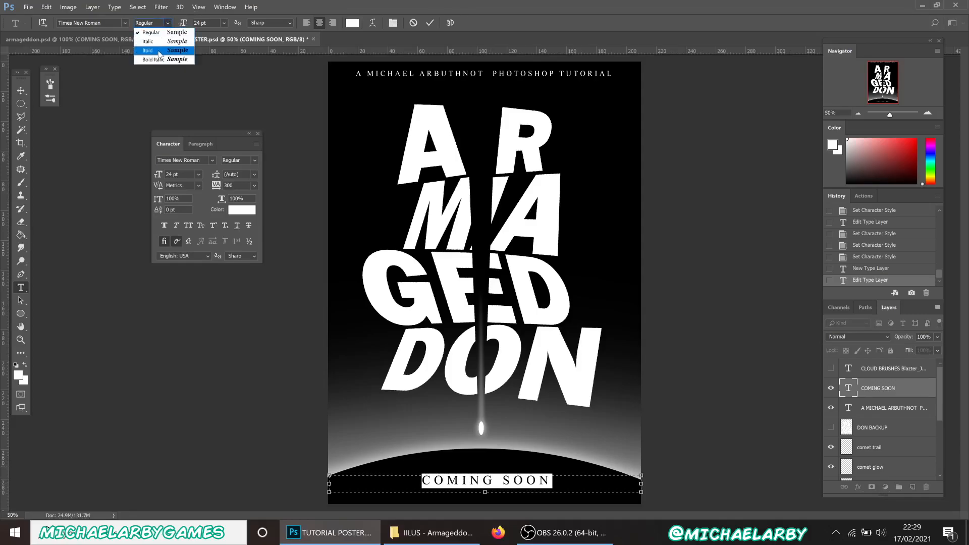
{"action": "left_click", "coordinate": [157, 50]}
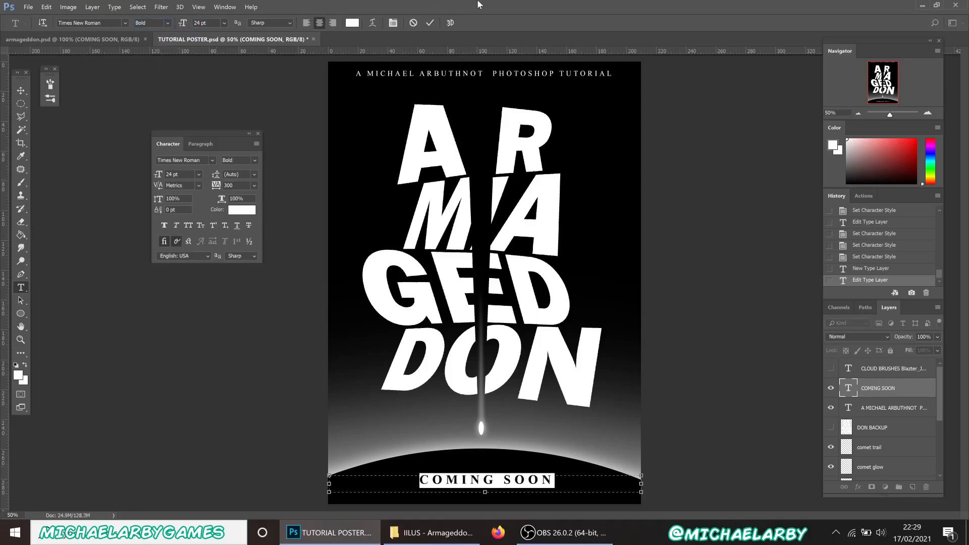
{"action": "left_click", "coordinate": [430, 23]}
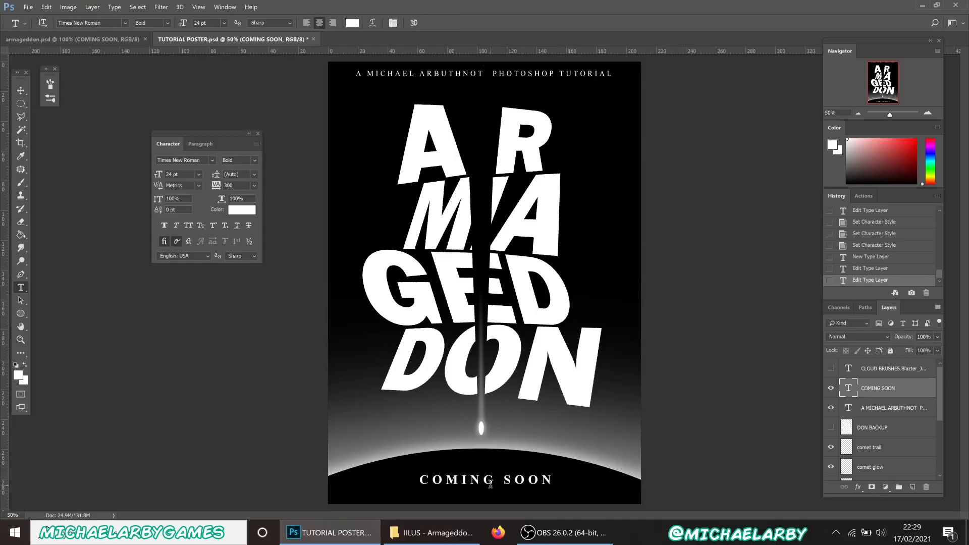
Nudge the COMING SOON footer vertically with the Move tool to fine-tune its position
{"action": "key", "text": "v"}
{"action": "key", "text": "shift+Down"}
{"action": "key", "text": "Up"}
{"action": "key", "text": "Up"}
{"action": "key", "text": "Up"}
{"action": "key", "text": "Up"}
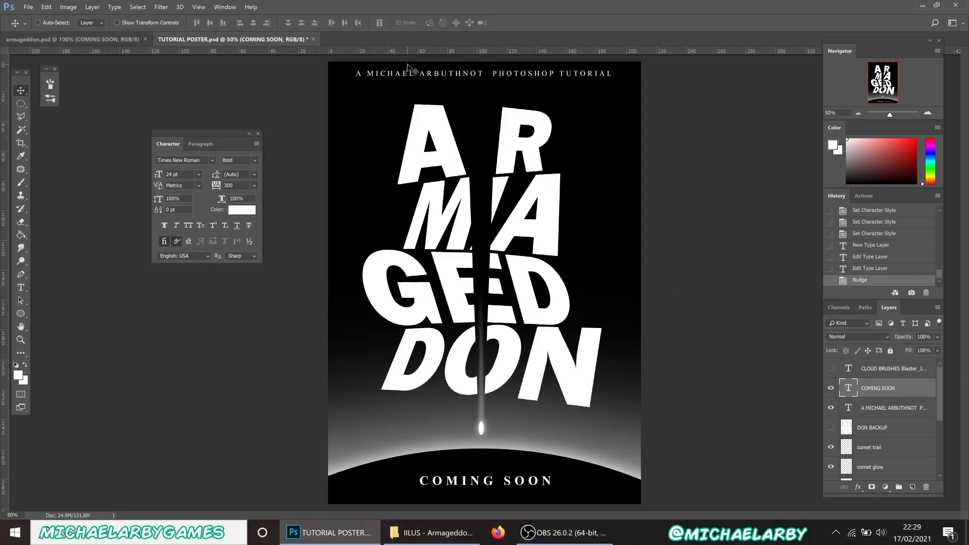
Nudge the top header text layer slightly downward
{"action": "left_click", "coordinate": [891, 408]}
{"action": "key", "text": "Down"}
{"action": "key", "text": "shift+Down"}
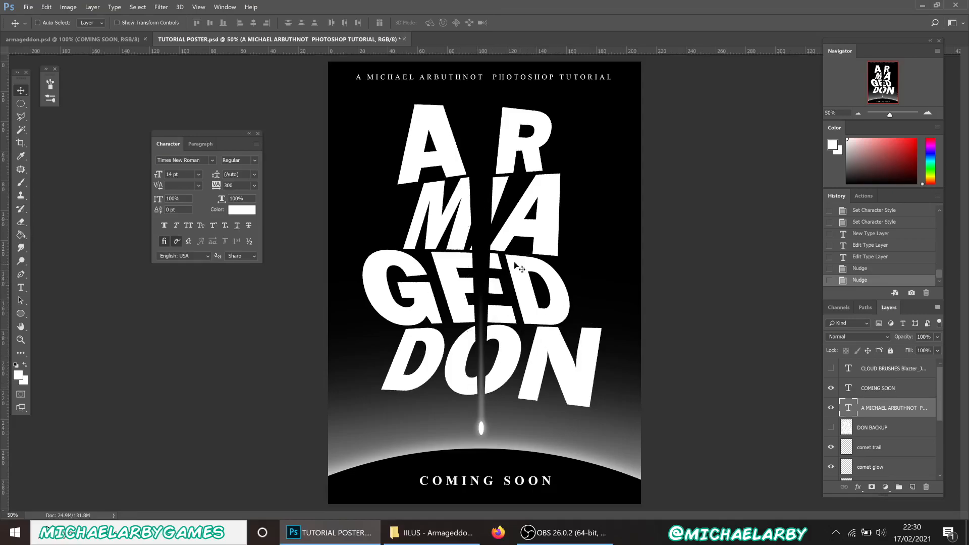
Compare the tutorial poster against the finished armageddon.psd poster
{"action": "left_click", "coordinate": [114, 35]}
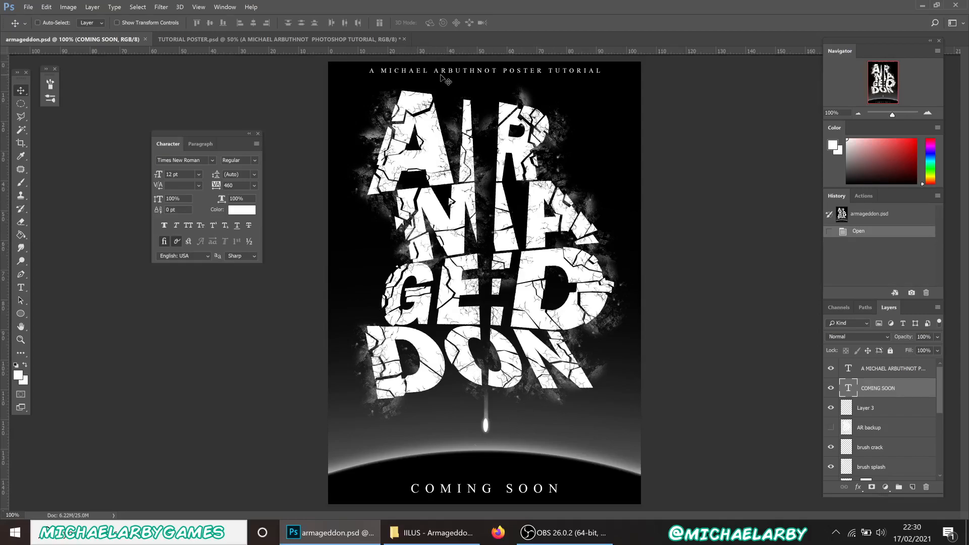
{"action": "left_click", "coordinate": [302, 38]}
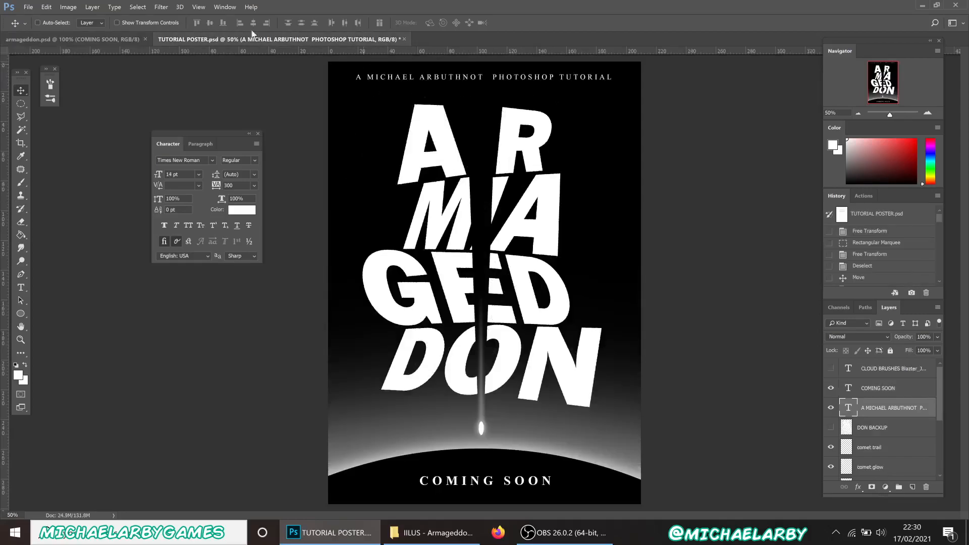
{"action": "left_click", "coordinate": [122, 39]}
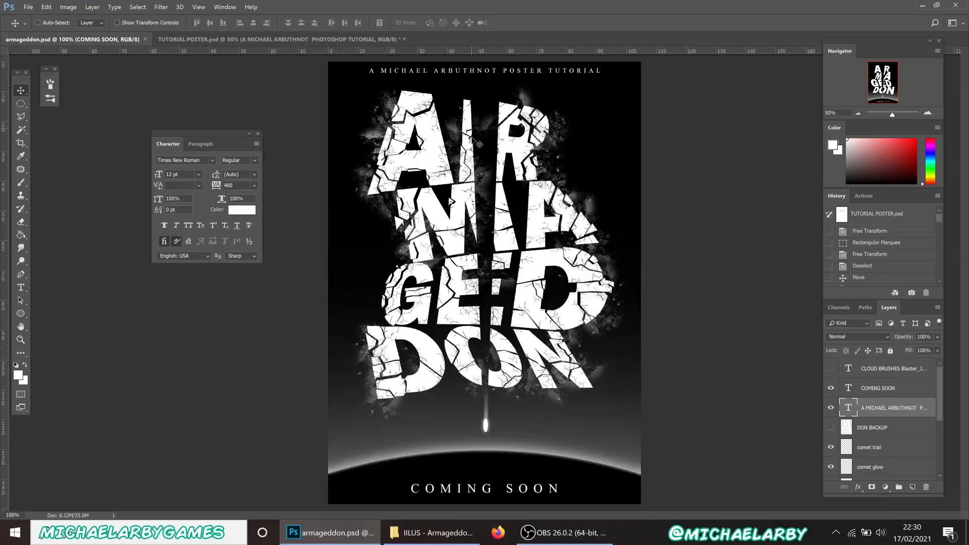
{"action": "left_click", "coordinate": [252, 43]}
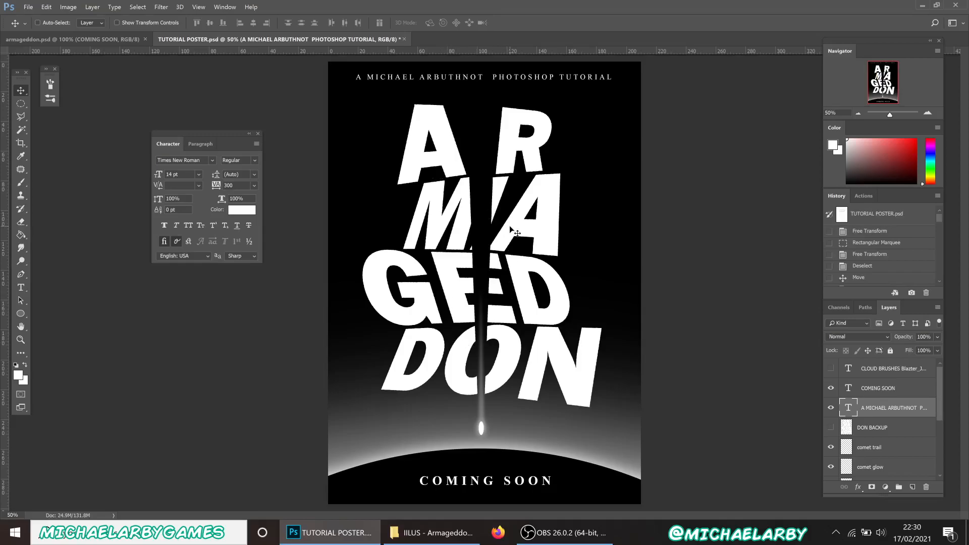
{"action": "left_click", "coordinate": [117, 41]}
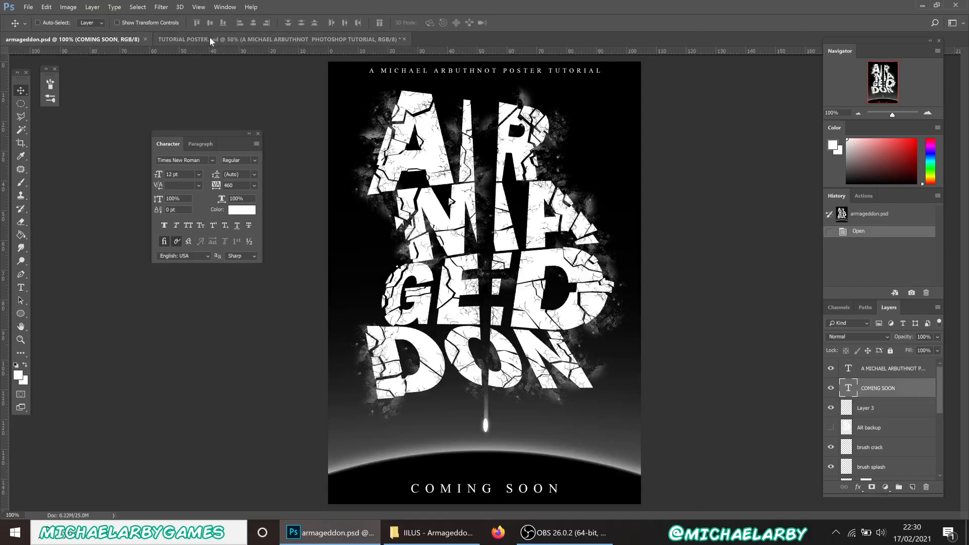
{"action": "left_click", "coordinate": [266, 42]}
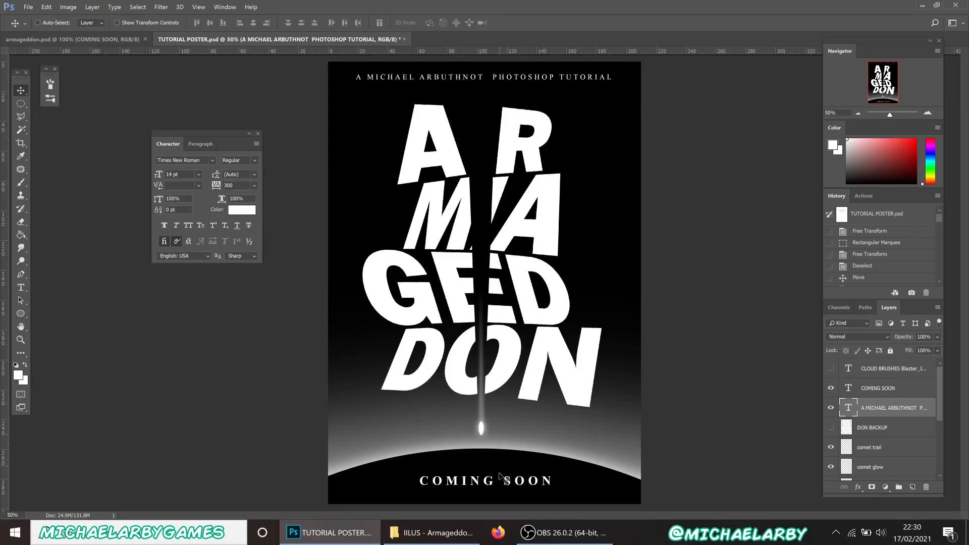
Save TUTORIAL POSTER.psd
{"action": "left_click", "coordinate": [29, 7]}
{"action": "left_click", "coordinate": [41, 124]}
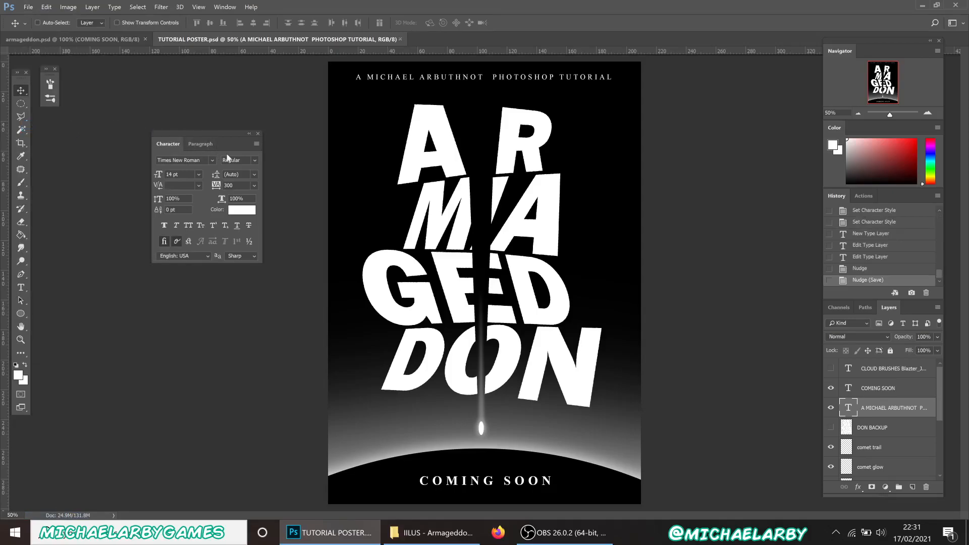
{"action": "left_click", "coordinate": [602, 538]}
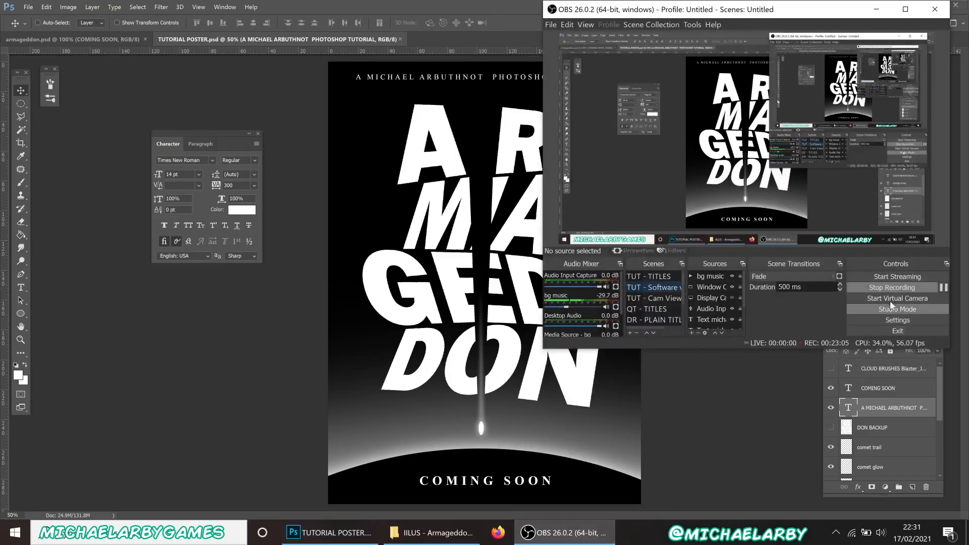